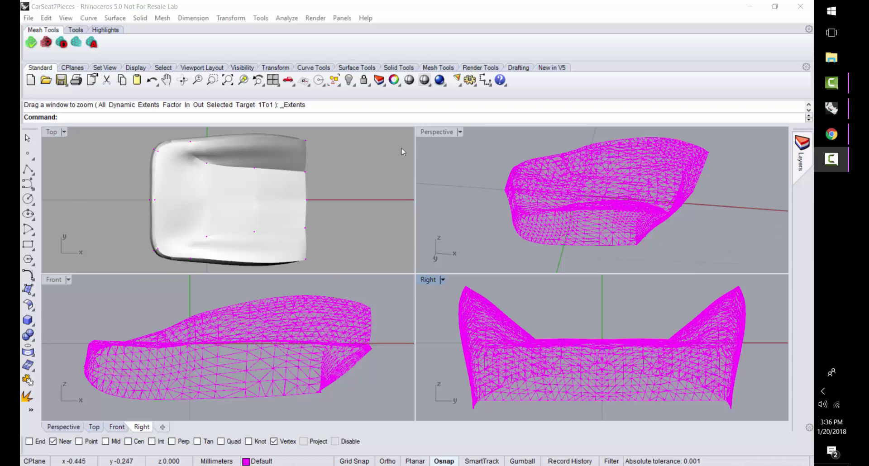
# Maximize the Top viewport, set its display mode to Wireframe, and rotate it to an angled view of the car seat
pyautogui.doubleClick(54, 133)
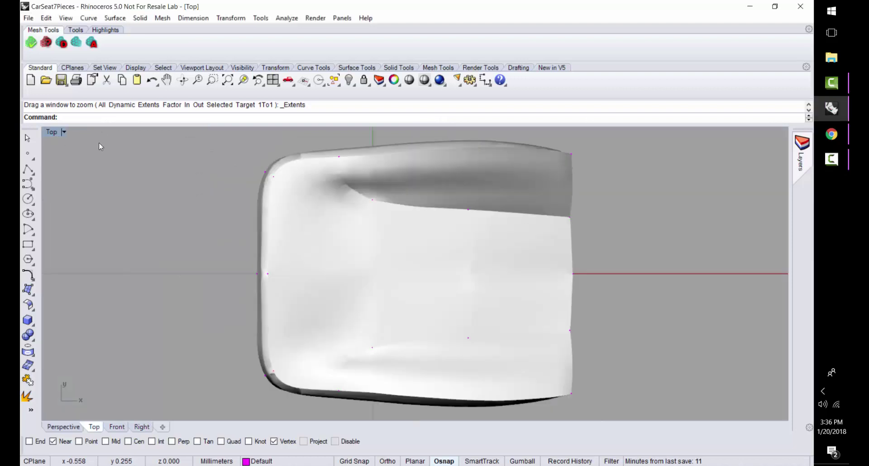
pyautogui.click(64, 132)
pyautogui.click(90, 149)
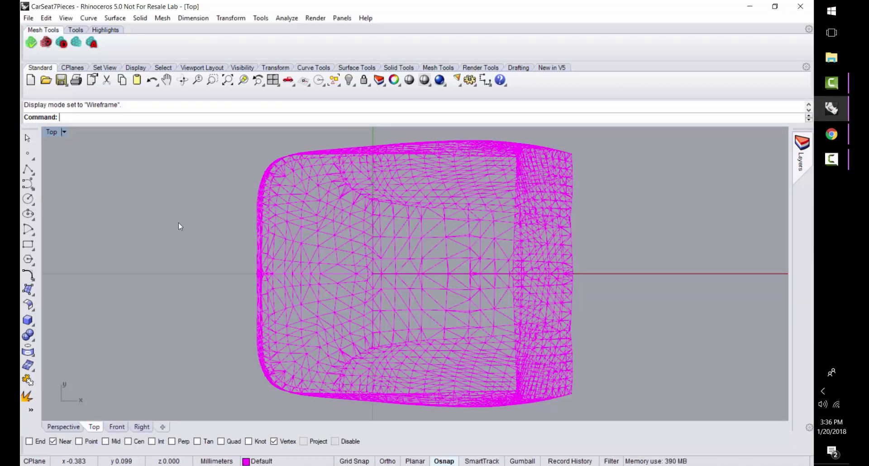
pyautogui.moveTo(179, 222); pyautogui.dragTo(195, 251, button='right')
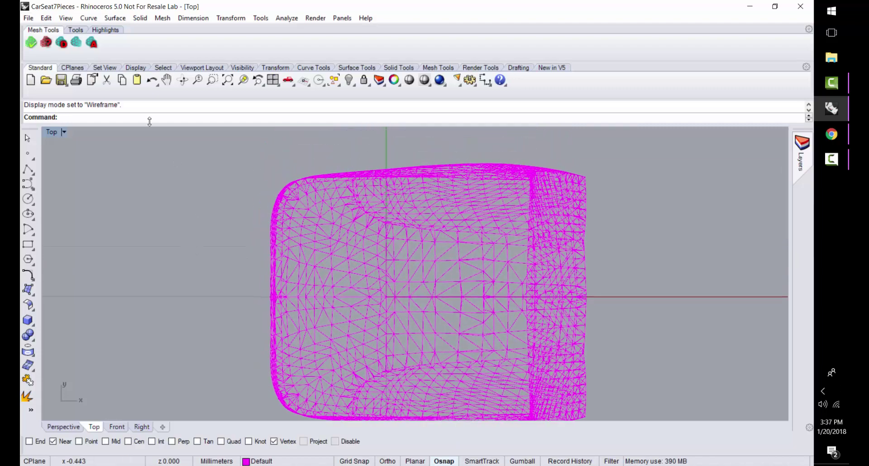
pyautogui.click(183, 80)
pyautogui.moveTo(248, 173); pyautogui.dragTo(259, 377)
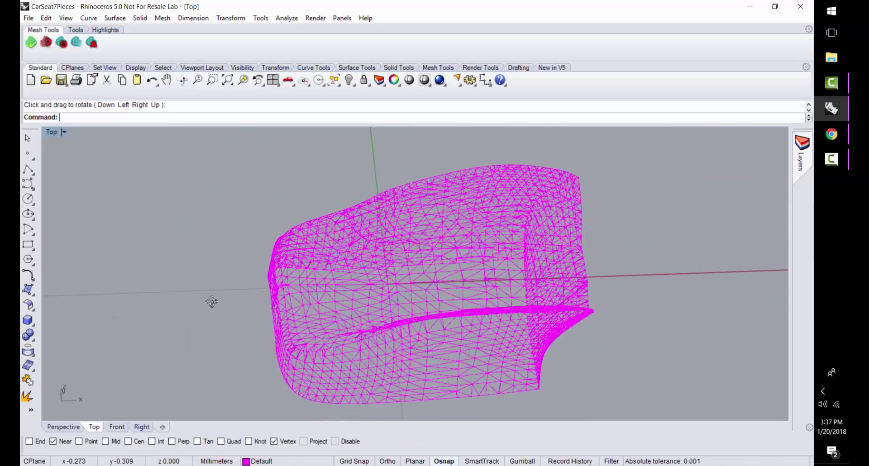
pyautogui.scroll(-2, 261, 381)
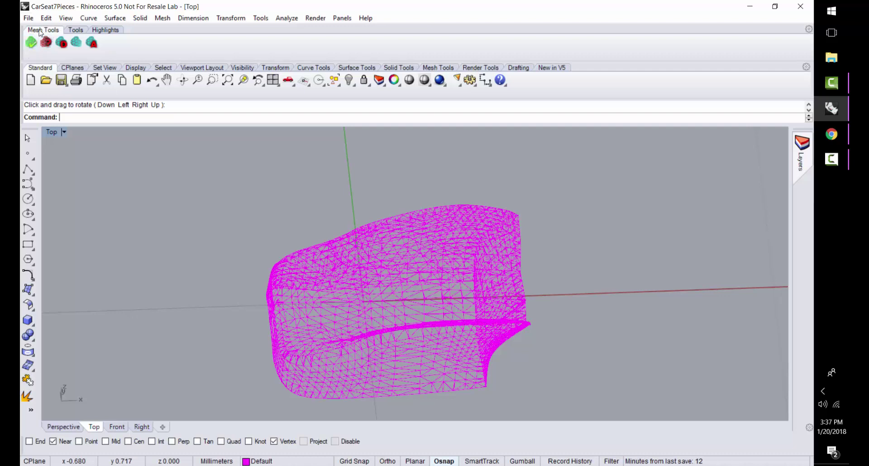
pyautogui.click(68, 31)
pyautogui.click(94, 30)
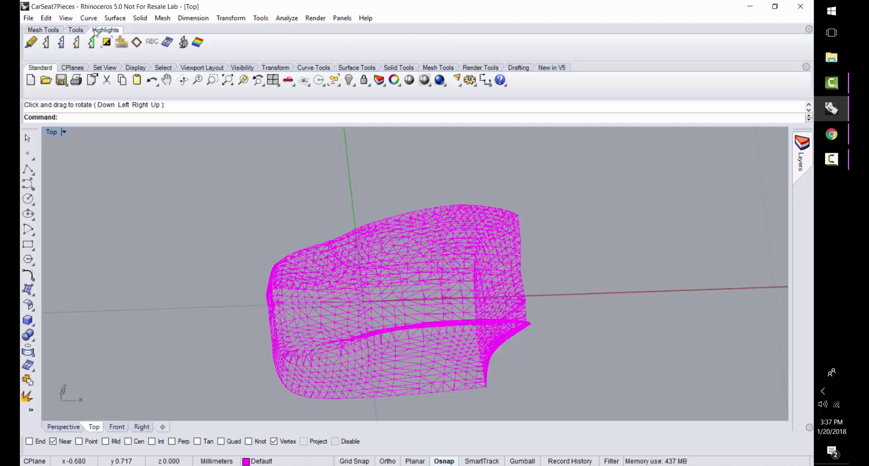
pyautogui.click(51, 30)
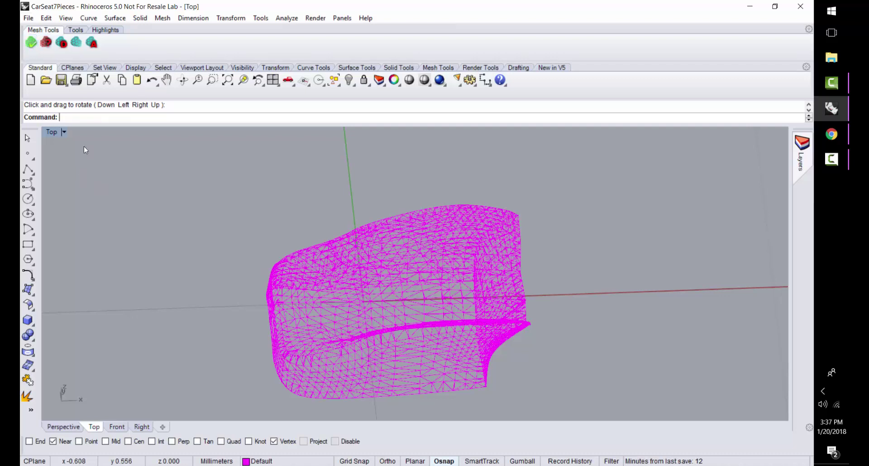
# Weld all vertices of the car seat meshes with the WeldVertices command
pyautogui.write('WeldVertic')
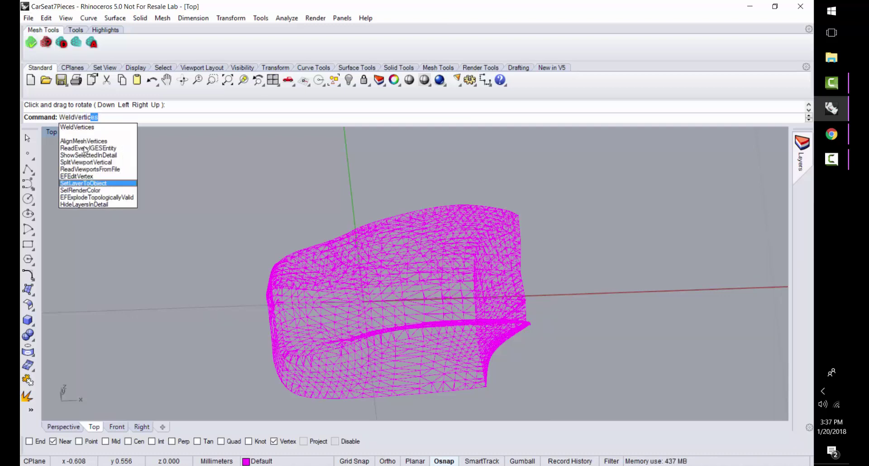
pyautogui.press('Return')
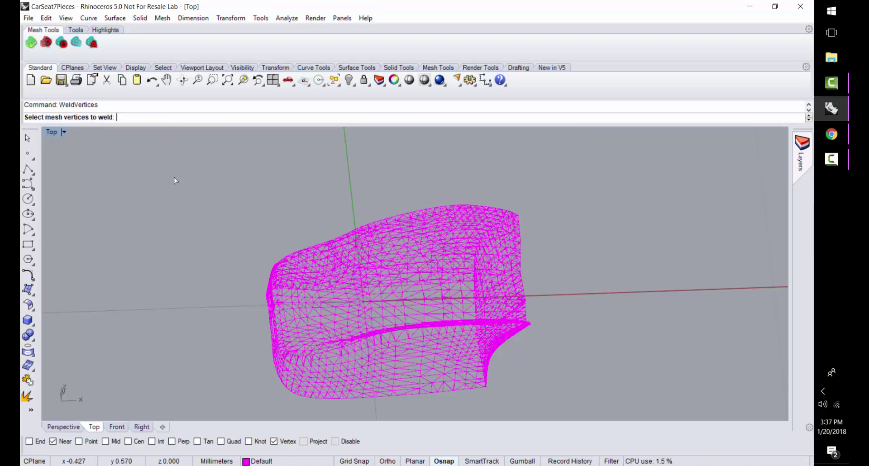
pyautogui.moveTo(185, 180); pyautogui.dragTo(601, 424)
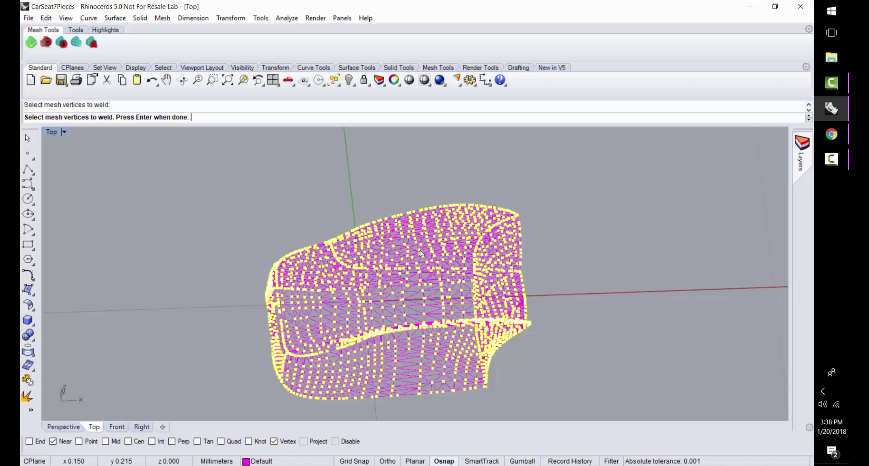
pyautogui.press('Return')
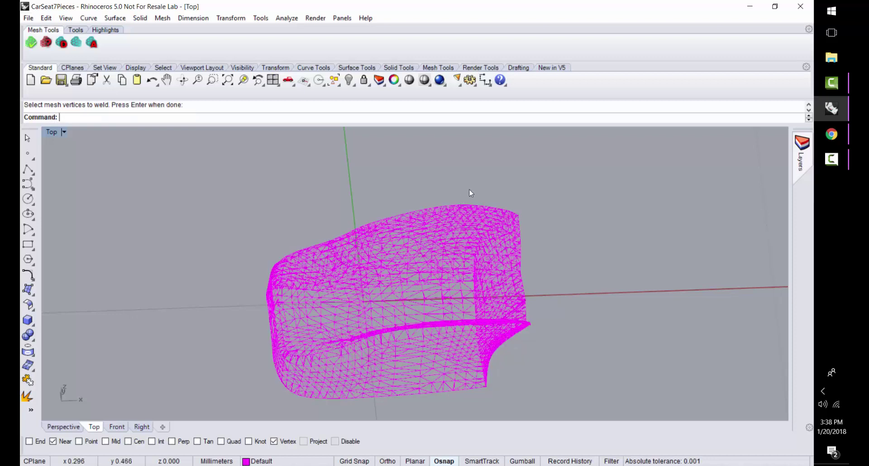
# Validate all the car seat meshes with the EFMeshValidator command
pyautogui.click(31, 43)
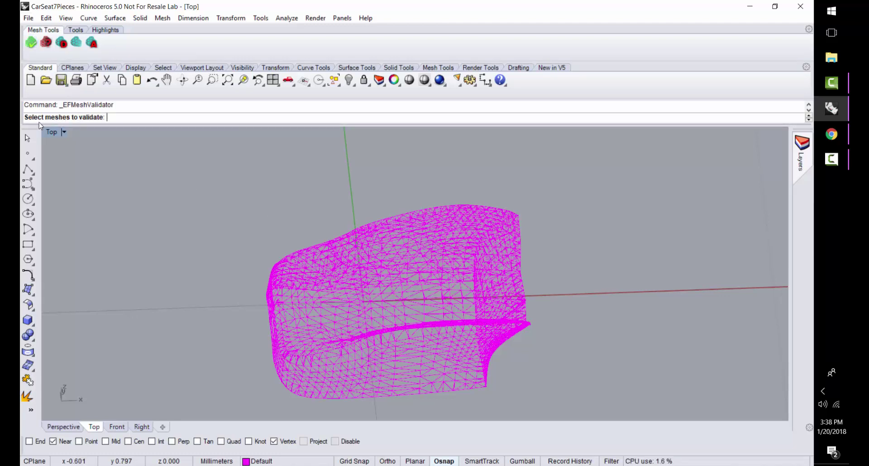
pyautogui.moveTo(192, 154); pyautogui.dragTo(598, 411)
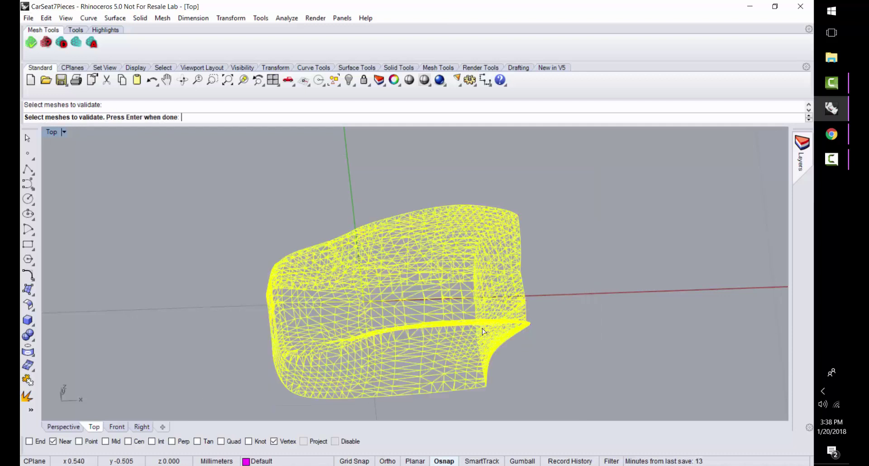
pyautogui.press('Return')
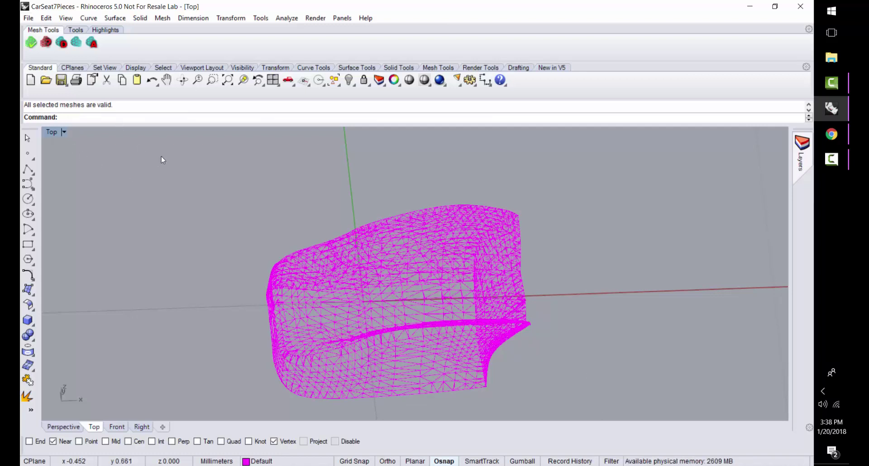
# Run a mesh quality analysis on the seat's near side piece and close the report without applying anything
pyautogui.click(53, 52)
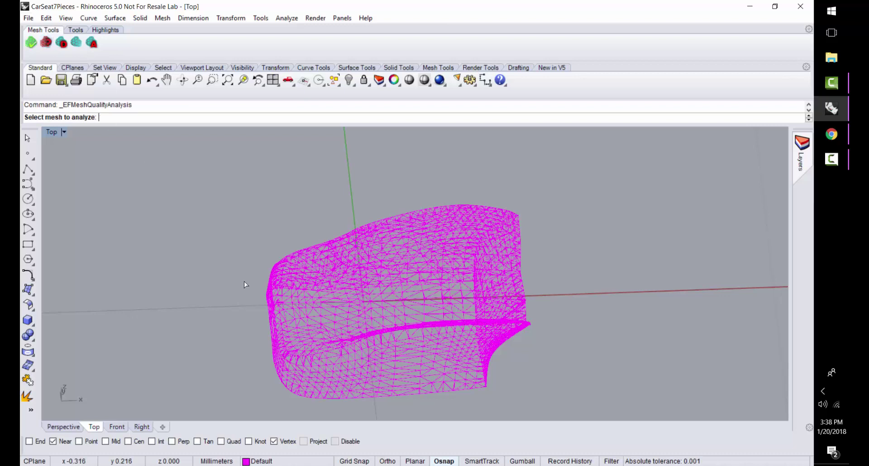
pyautogui.click(306, 374)
pyautogui.press('Return')
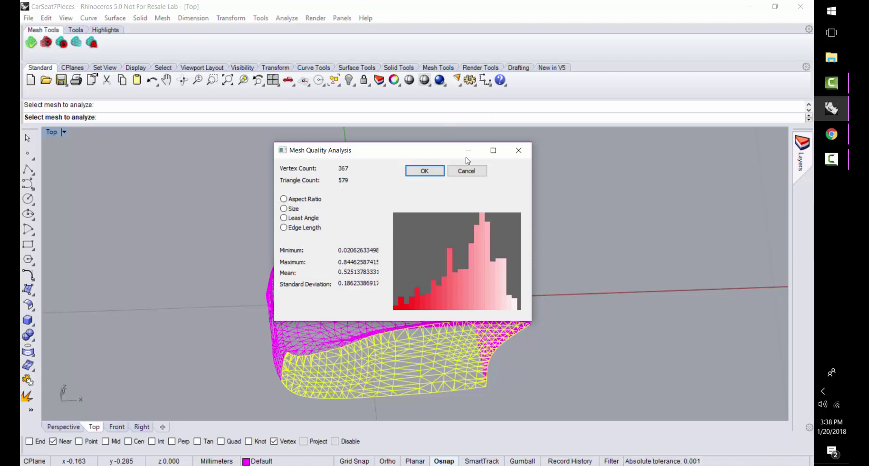
pyautogui.click(456, 175)
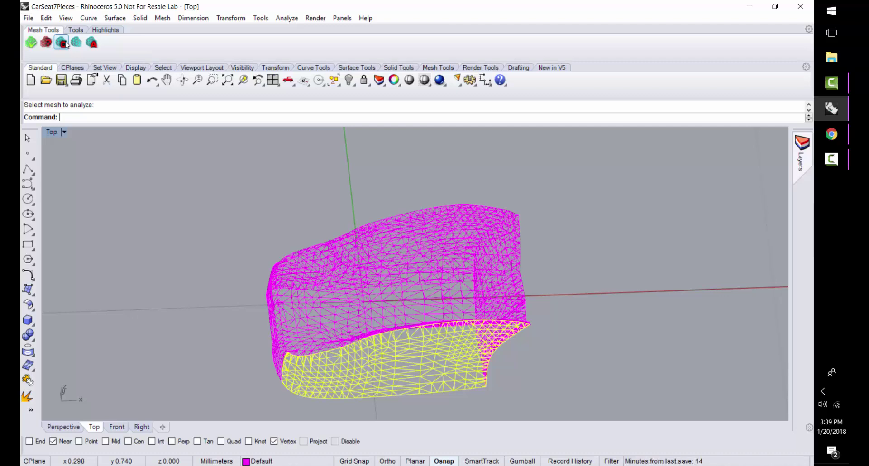
# Try to decimate all seat meshes with Sew, Respect Seams and Unsew enabled and a minimum vertex count of 1200
pyautogui.click(62, 42)
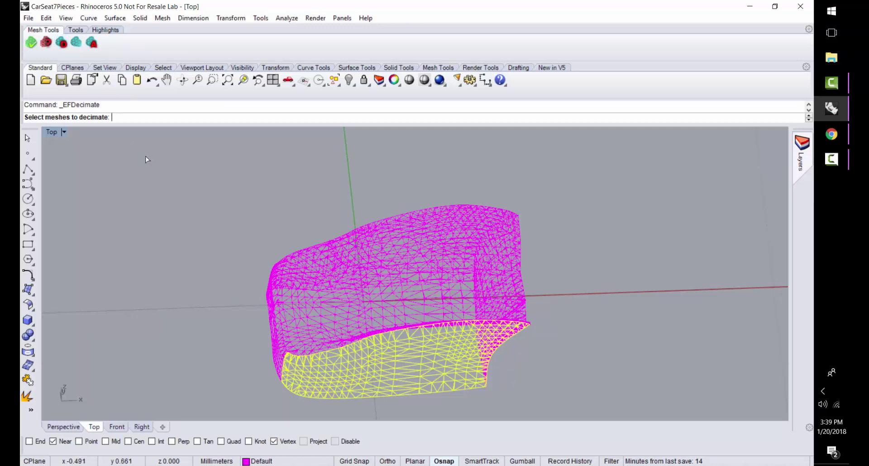
pyautogui.moveTo(146, 149); pyautogui.dragTo(607, 421)
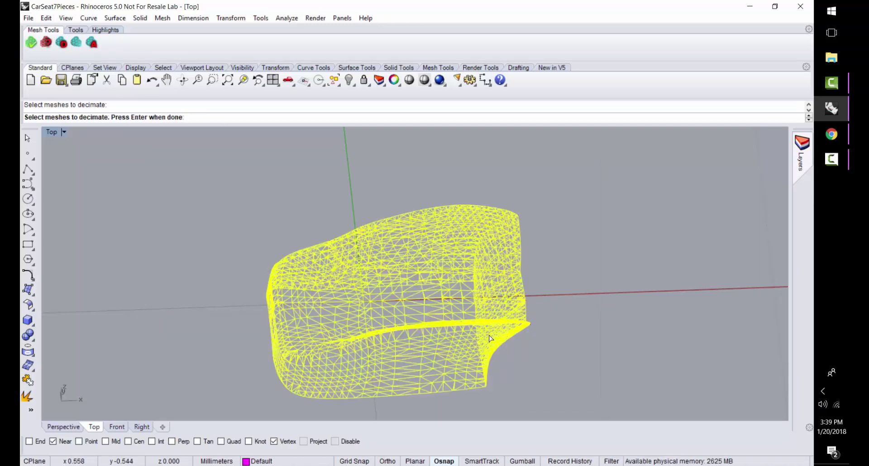
pyautogui.press('Return')
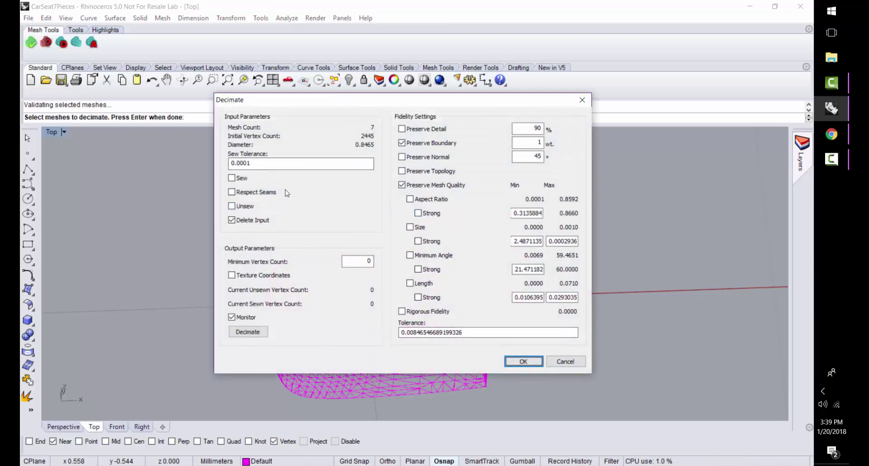
pyautogui.click(232, 178)
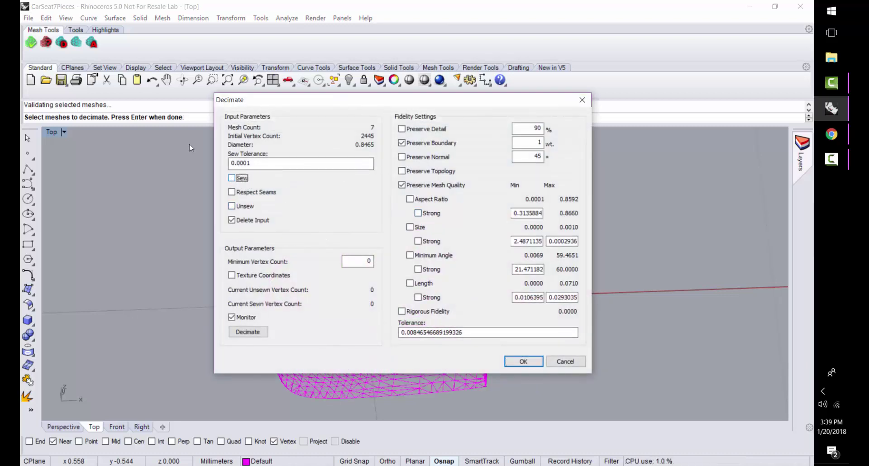
pyautogui.click(232, 192)
pyautogui.click(232, 207)
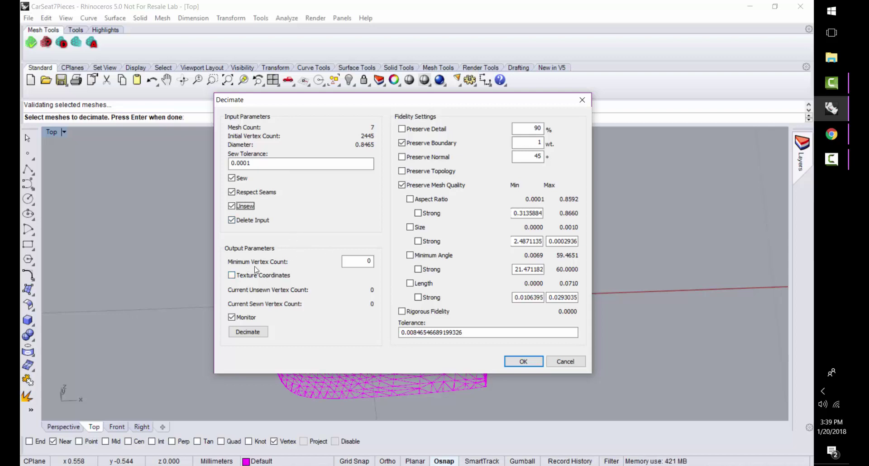
pyautogui.click(354, 262)
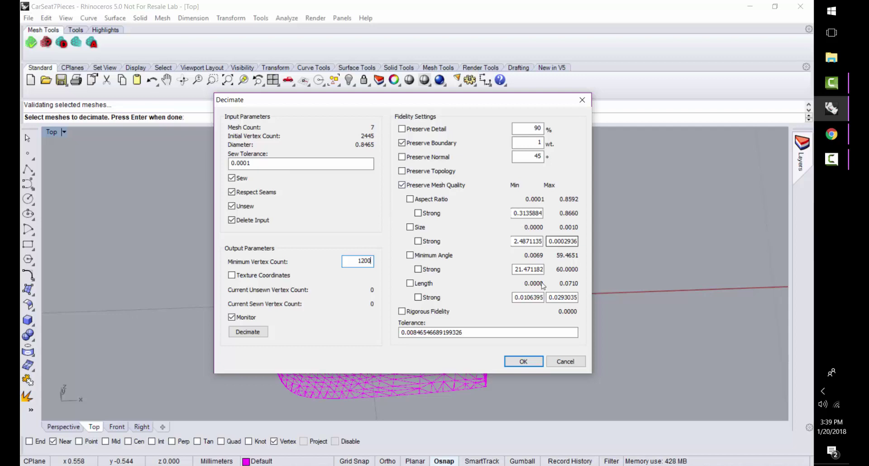
pyautogui.click(529, 362)
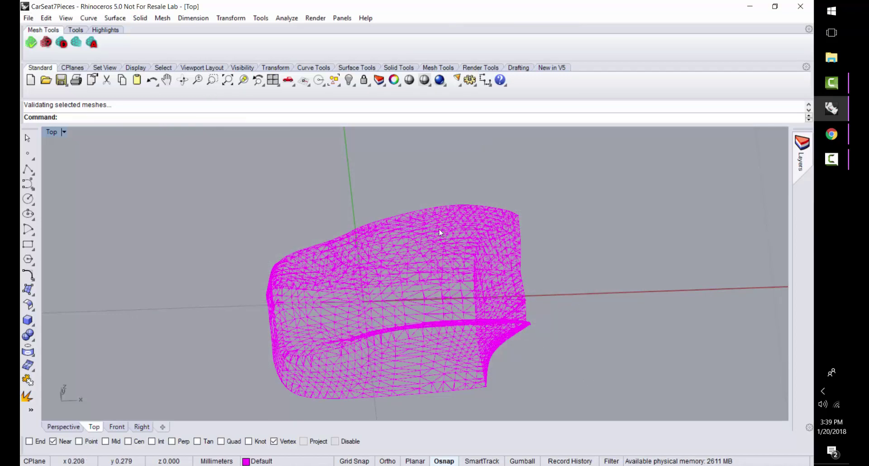
pyautogui.press('Return')
pyautogui.moveTo(206, 173); pyautogui.dragTo(559, 422)
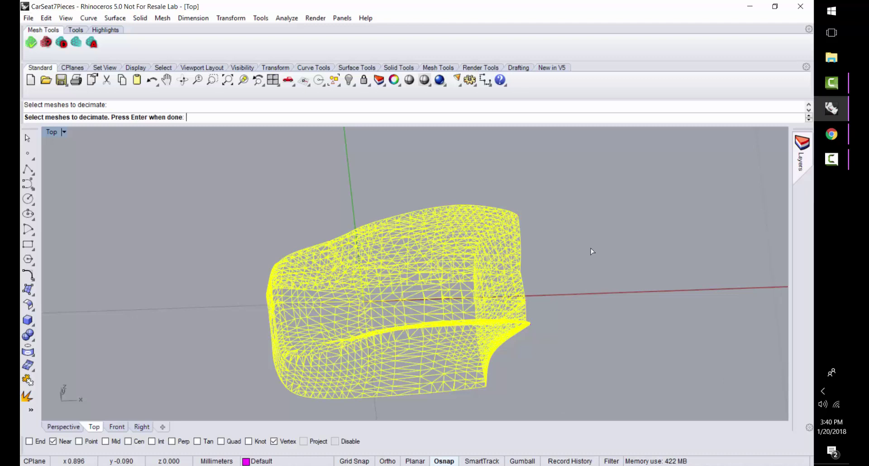
pyautogui.press('Return')
# Decimate all seat meshes to a minimum vertex count of 1000, leaving the sewing options off, and accept the result
pyautogui.rightClick(580, 252)
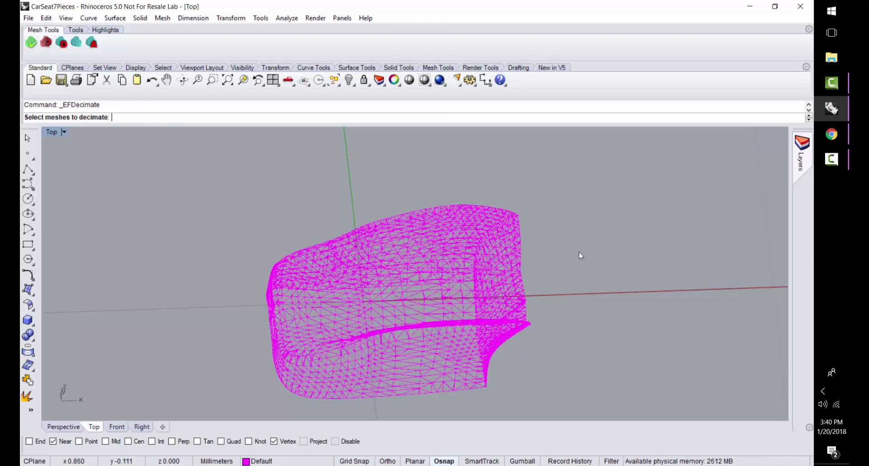
pyautogui.moveTo(205, 166); pyautogui.dragTo(546, 394)
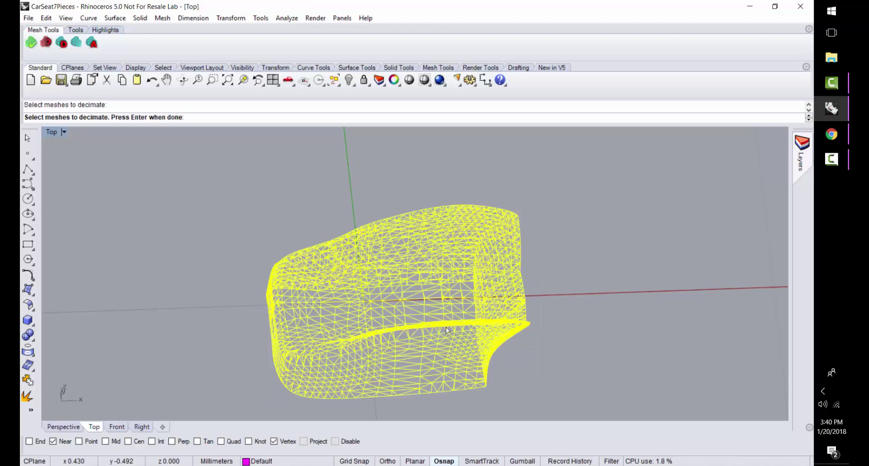
pyautogui.rightClick(447, 327)
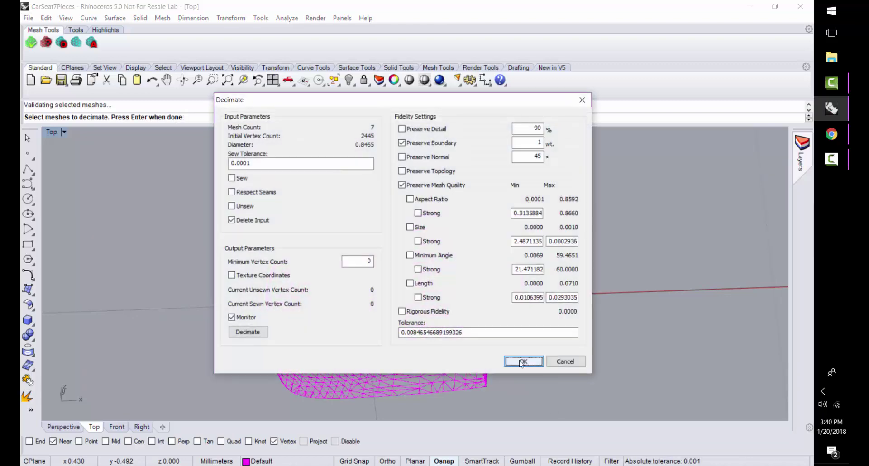
pyautogui.moveTo(304, 97); pyautogui.dragTo(460, 4)
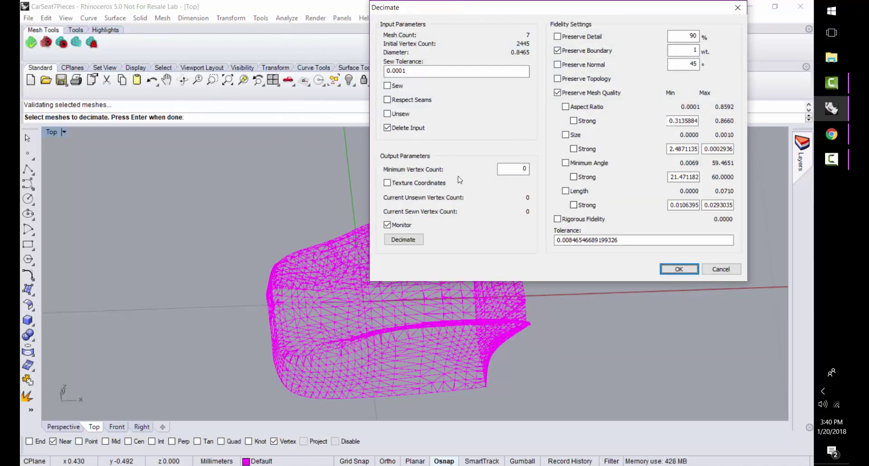
pyautogui.moveTo(514, 168); pyautogui.dragTo(530, 168)
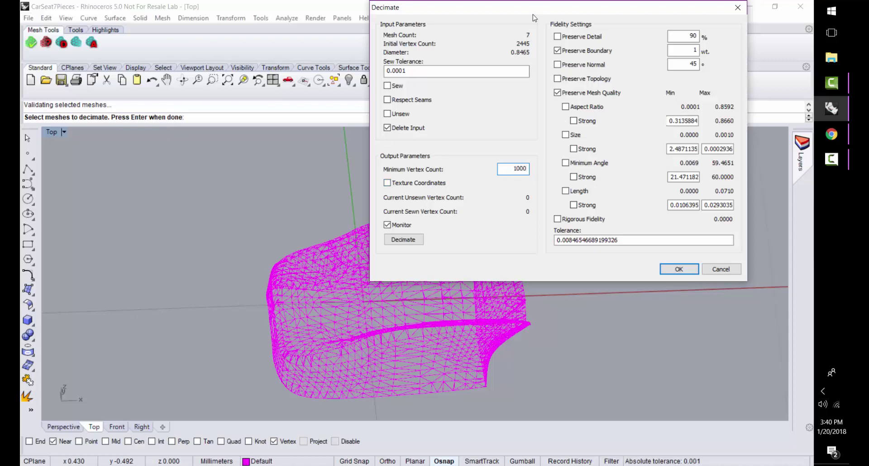
pyautogui.moveTo(531, 10); pyautogui.dragTo(603, 4)
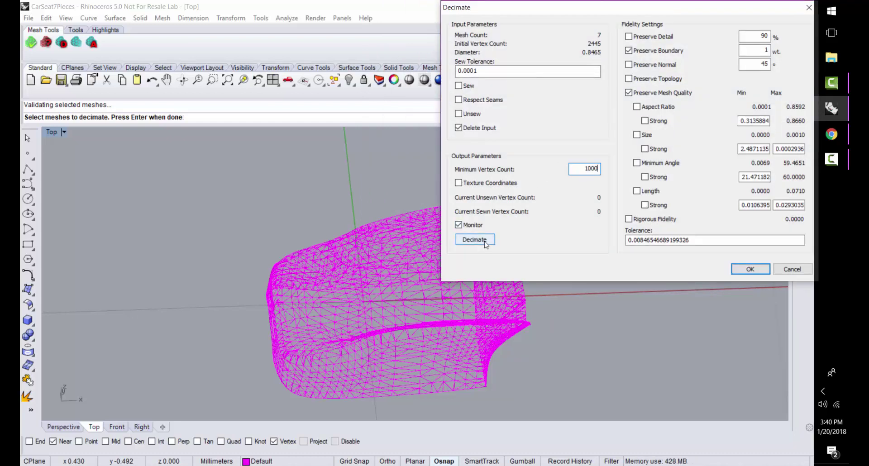
pyautogui.press('Return')
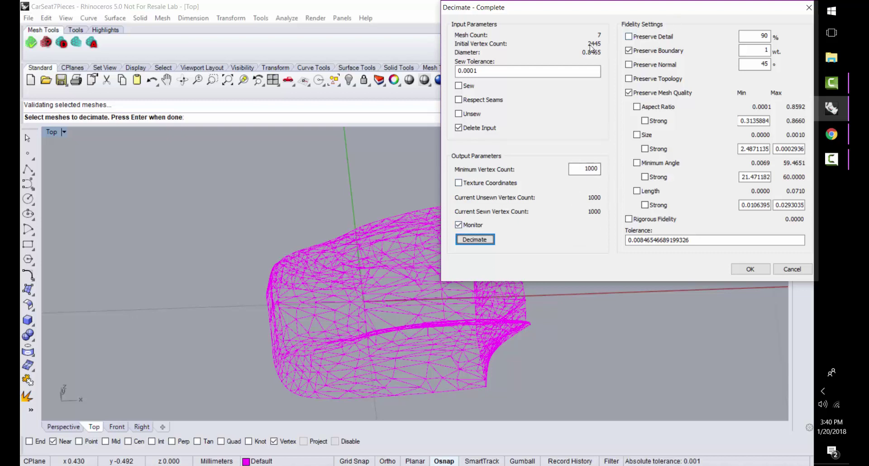
pyautogui.click(749, 270)
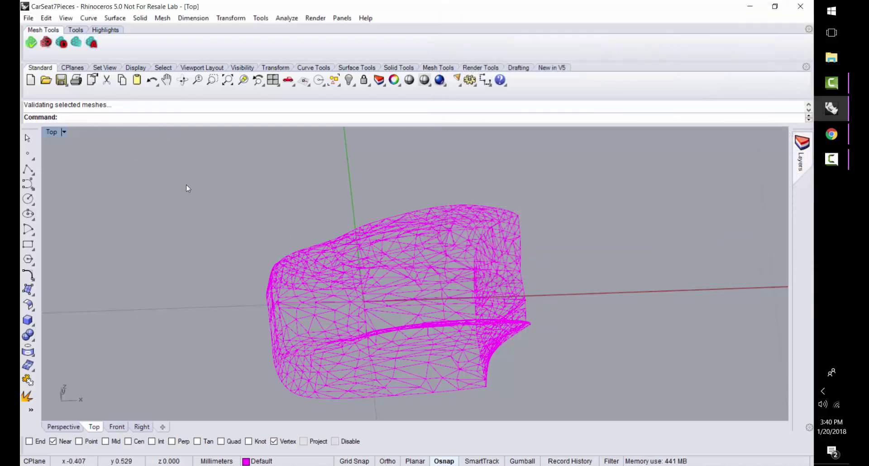
# Undo the last decimation of the car seat meshes
pyautogui.click(183, 80)
pyautogui.moveTo(272, 145); pyautogui.dragTo(228, 327)
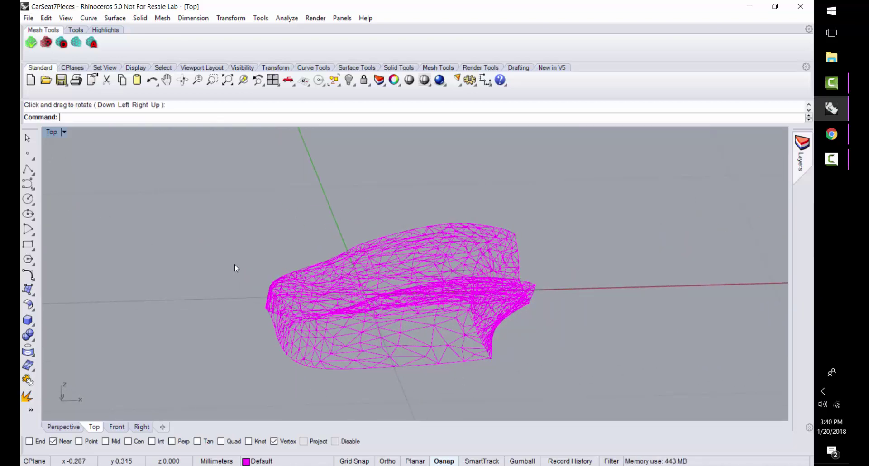
pyautogui.write('Undo')
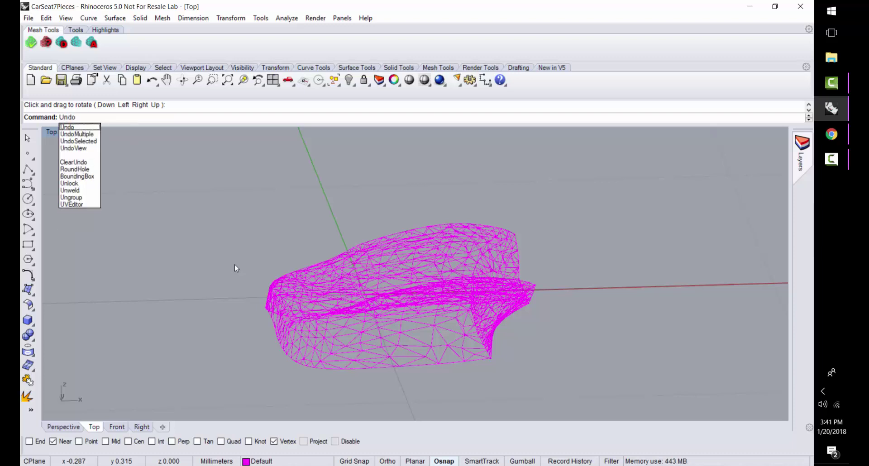
pyautogui.press('Return')
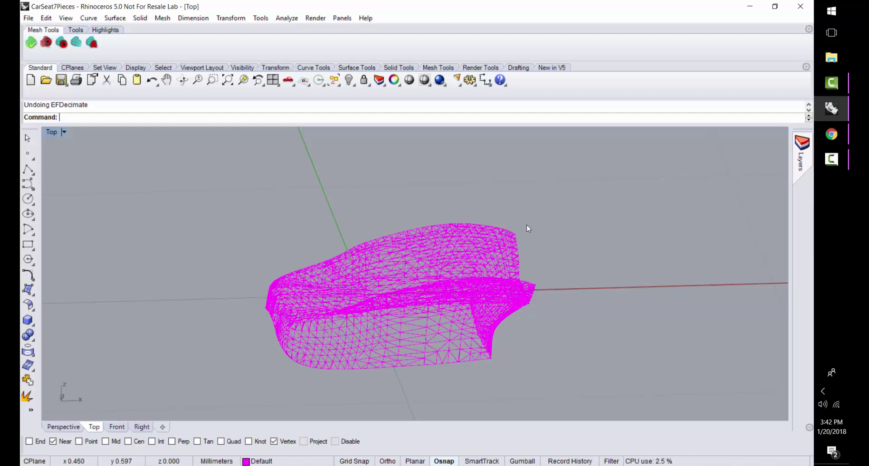
# Remesh all seat meshes to 300 vertices with Sew, Respect Seams, Unsew and Delete Input enabled, and accept the result
pyautogui.click(75, 41)
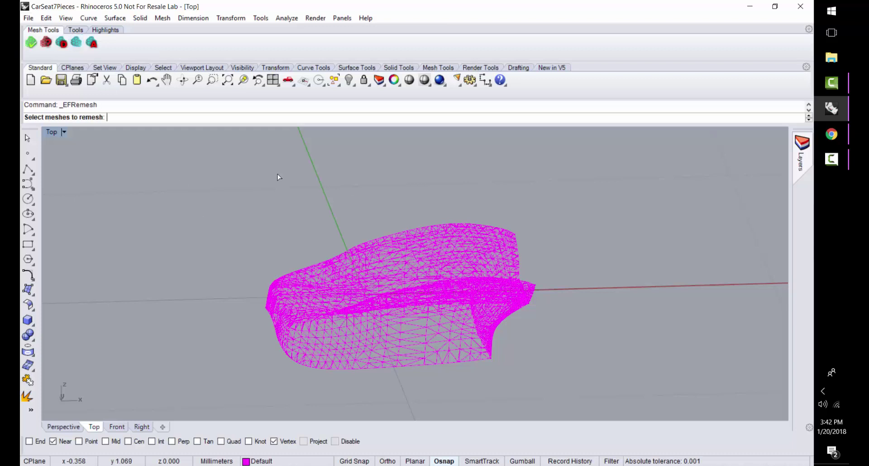
pyautogui.moveTo(173, 184); pyautogui.dragTo(585, 389)
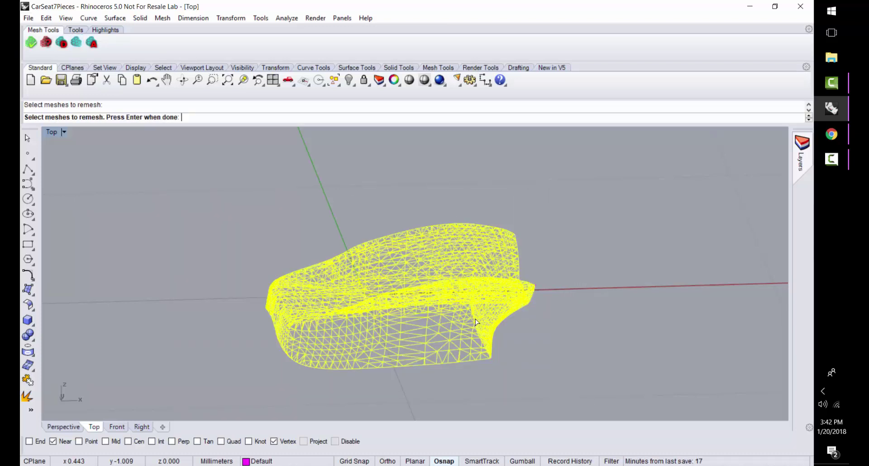
pyautogui.press('Return')
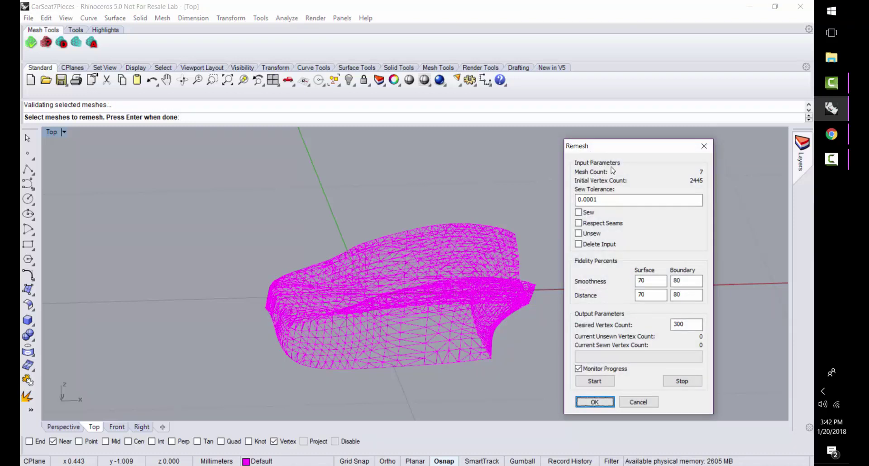
pyautogui.click(580, 212)
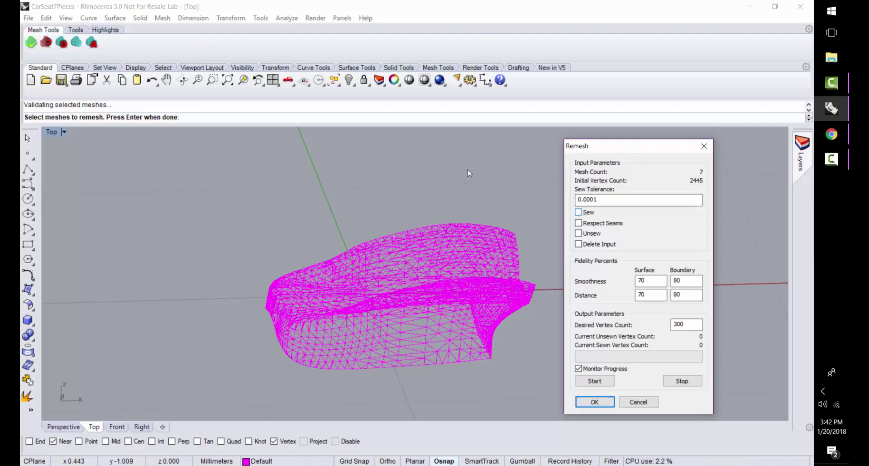
pyautogui.click(578, 222)
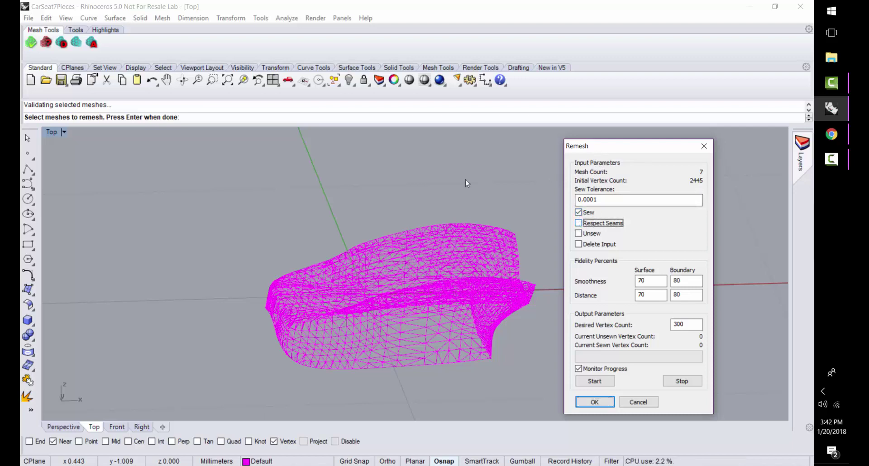
pyautogui.click(579, 233)
pyautogui.click(579, 245)
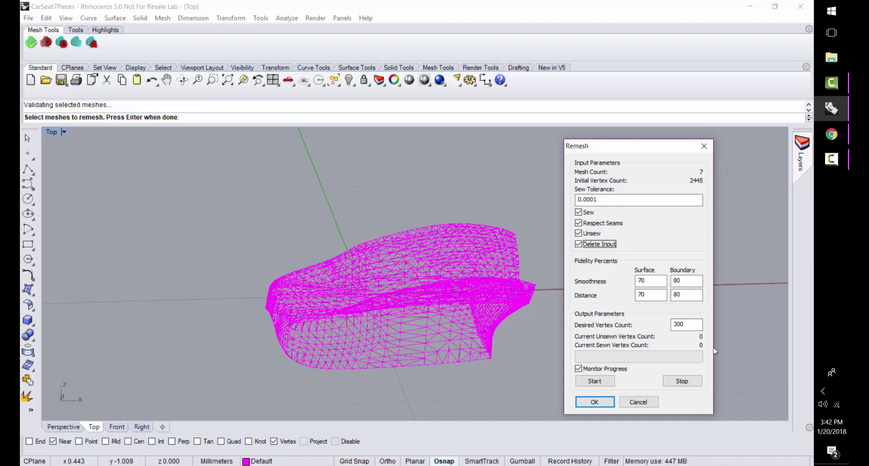
pyautogui.click(606, 382)
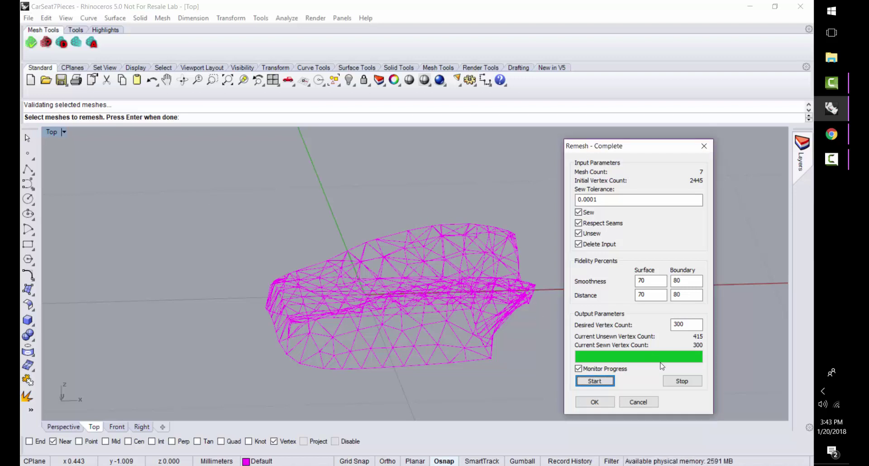
pyautogui.click(595, 402)
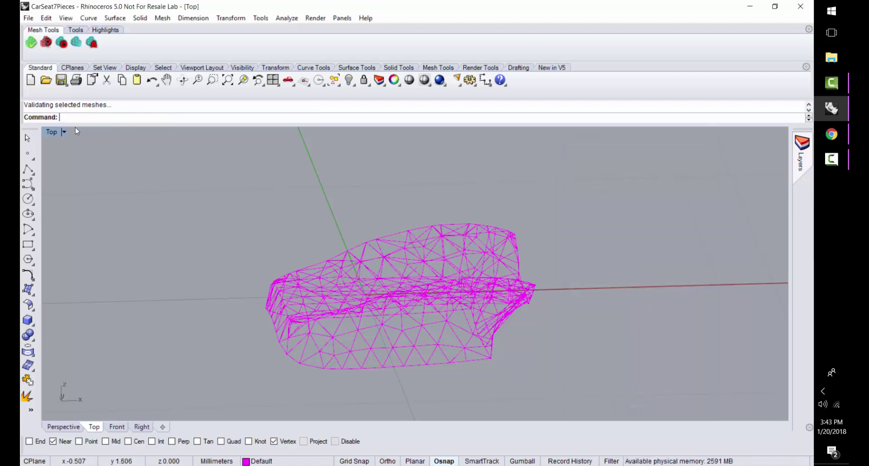
# Display the remeshed seat in Shaded mode and inspect its coarse triangles from different angles
pyautogui.click(64, 132)
pyautogui.click(93, 159)
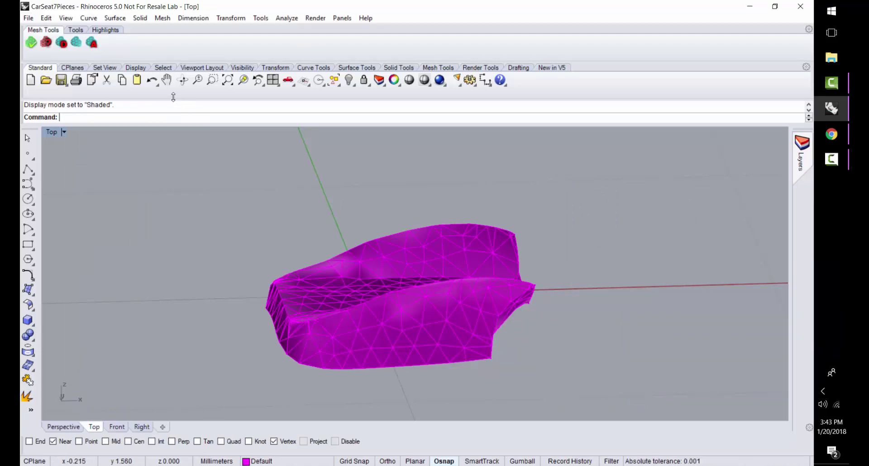
pyautogui.rightClick(166, 81)
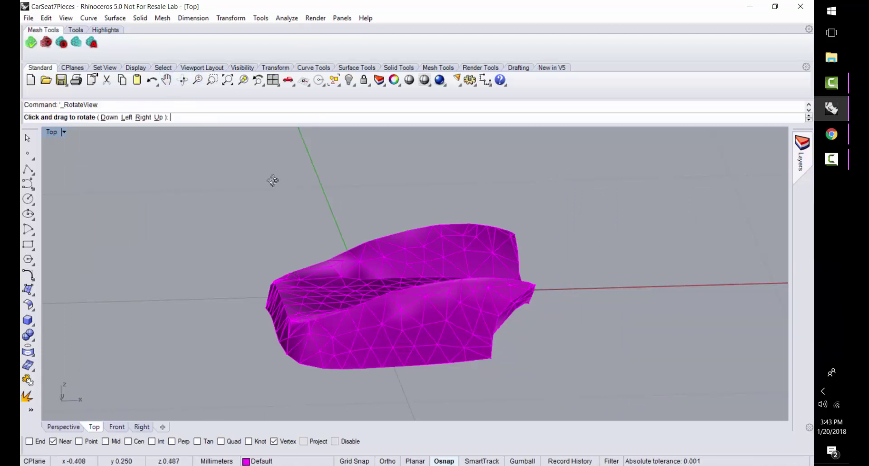
pyautogui.moveTo(271, 181); pyautogui.dragTo(256, 206)
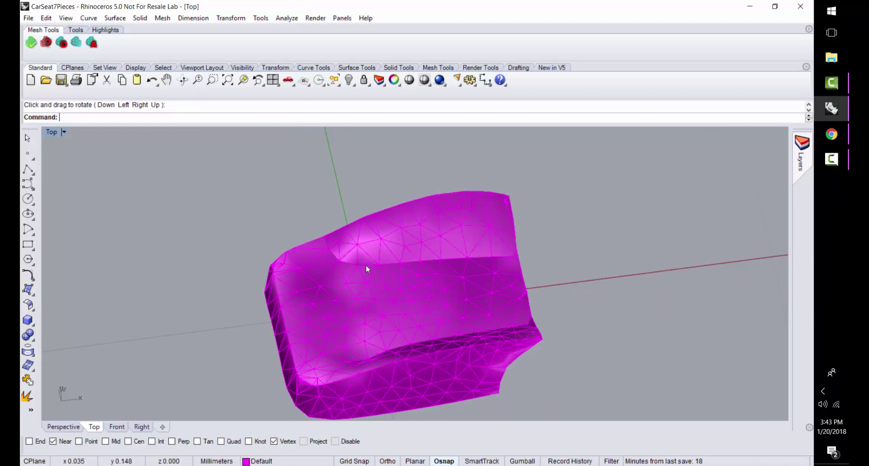
pyautogui.rightClick(166, 81)
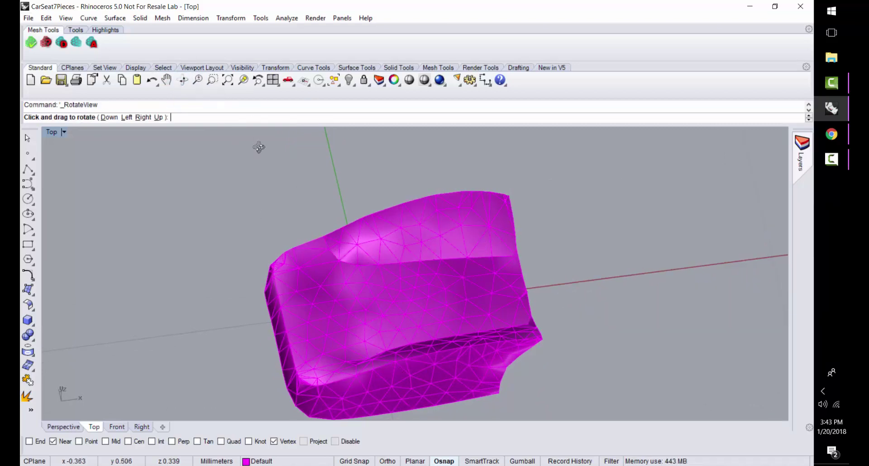
pyautogui.moveTo(258, 145); pyautogui.dragTo(259, 433)
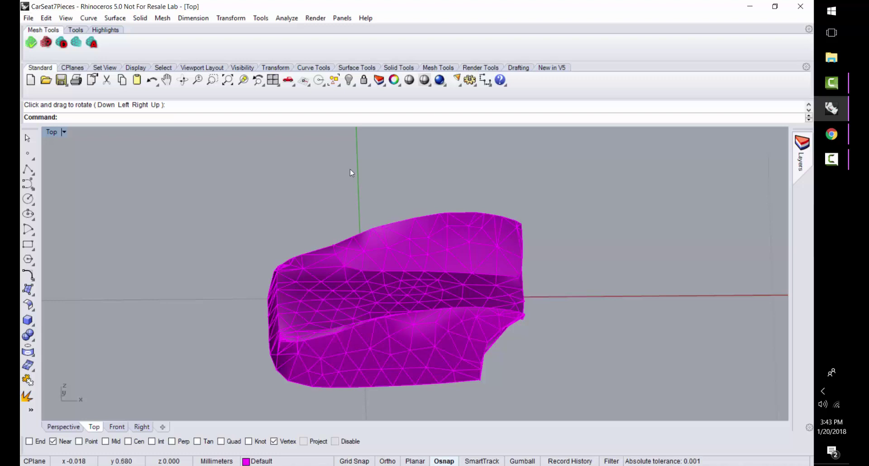
# Undo the remesh of the seat pieces and return the viewport to Wireframe display
pyautogui.write('Undo')
pyautogui.press('Return')
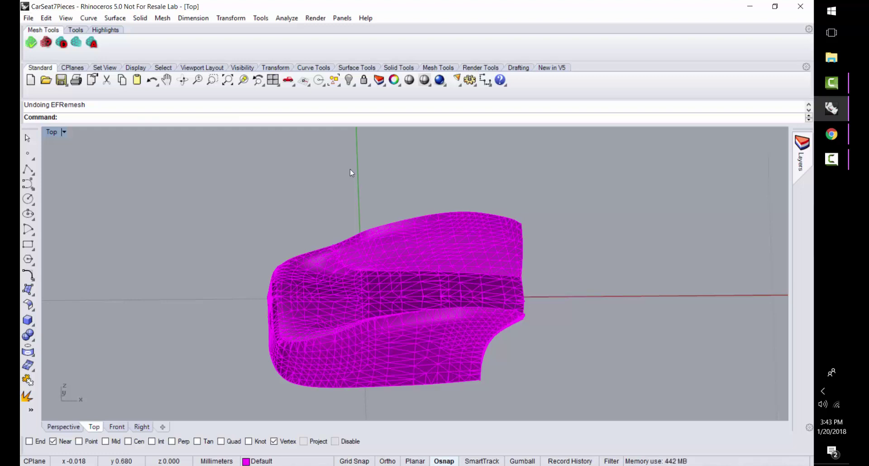
pyautogui.click(66, 135)
pyautogui.click(102, 148)
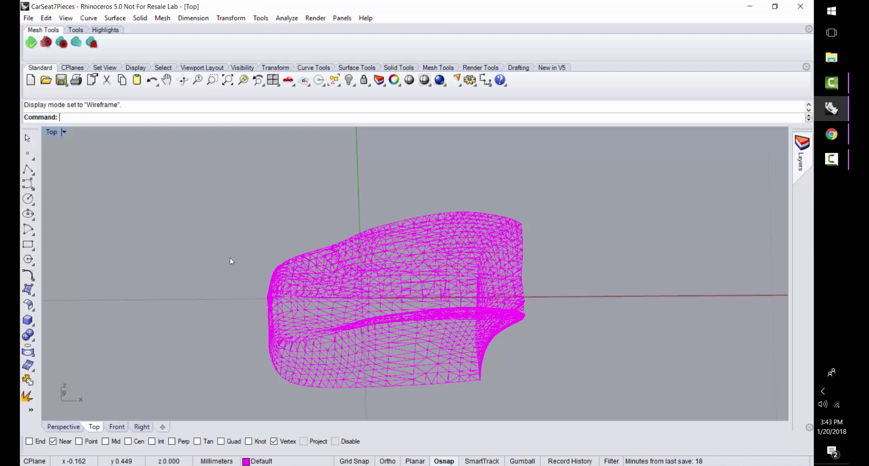
# Run Adaptive Remesh on all seat meshes with the preset tolerances and options, and accept the result
pyautogui.click(92, 44)
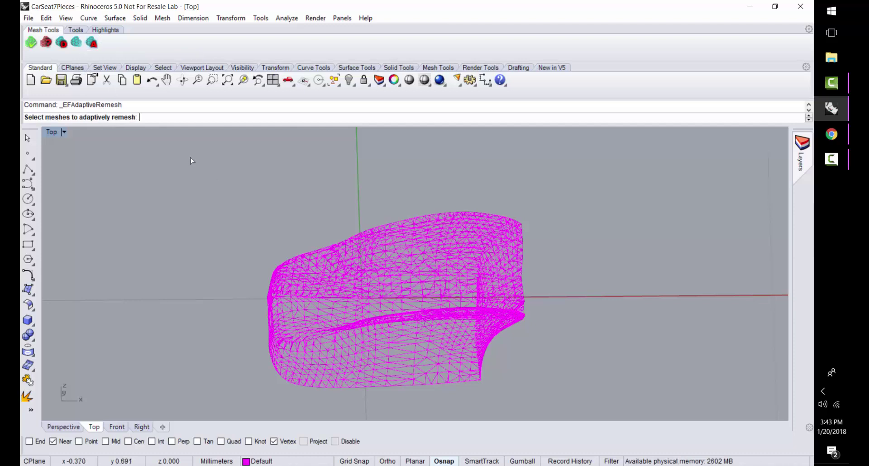
pyautogui.moveTo(189, 156); pyautogui.dragTo(588, 413)
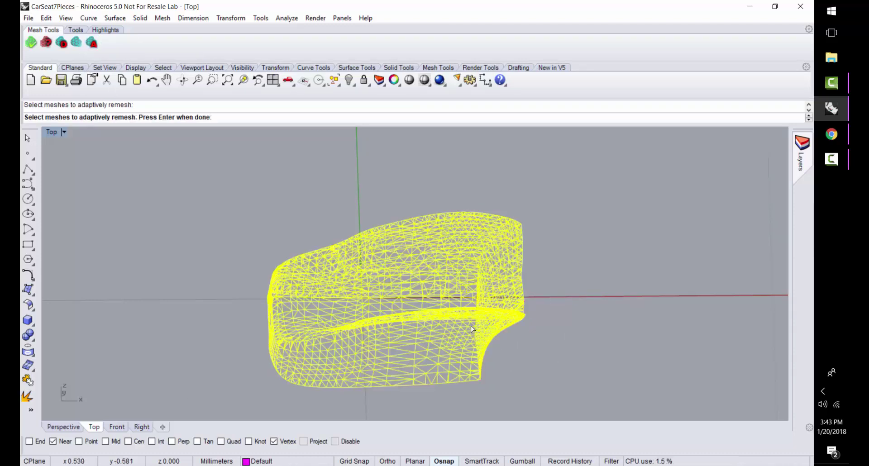
pyautogui.press('Return')
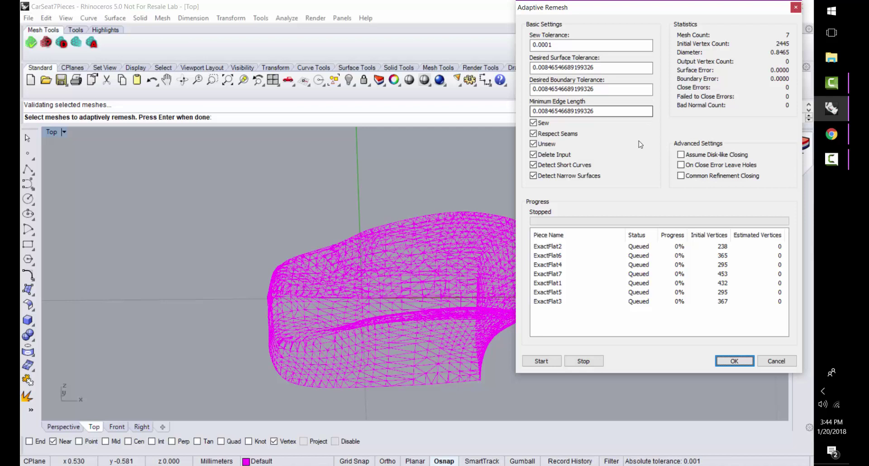
pyautogui.click(539, 361)
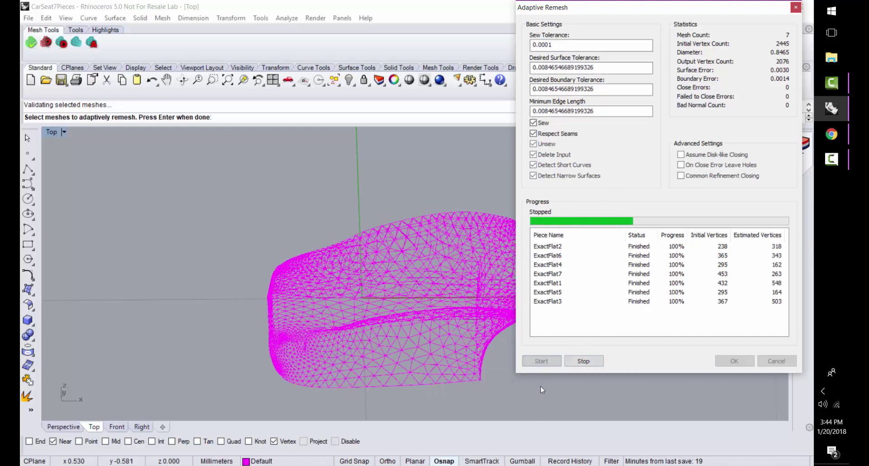
pyautogui.click(734, 361)
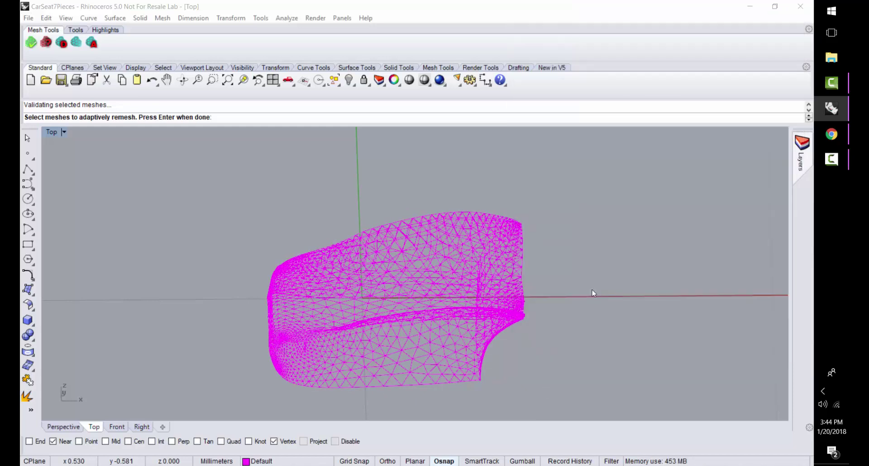
# Set the viewport display mode to Shaded for the adaptively remeshed seat
pyautogui.scroll(3, 470, 322)
pyautogui.scroll(-3, 468, 325)
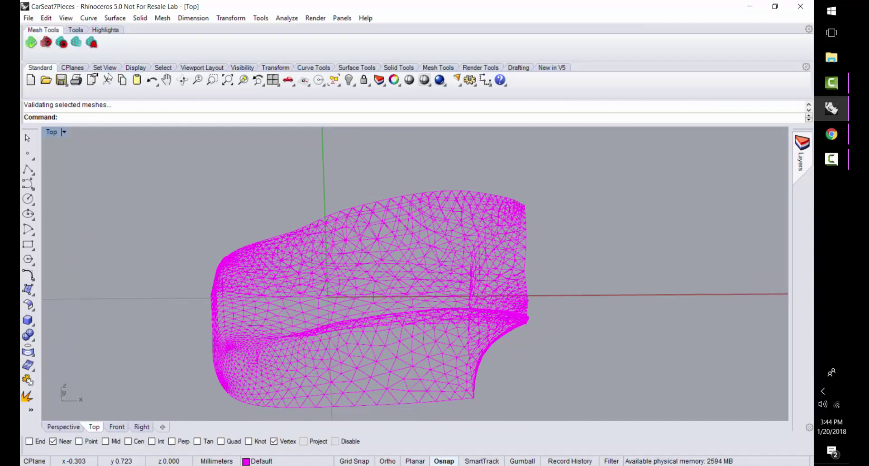
pyautogui.click(183, 81)
pyautogui.moveTo(238, 134); pyautogui.dragTo(255, 145)
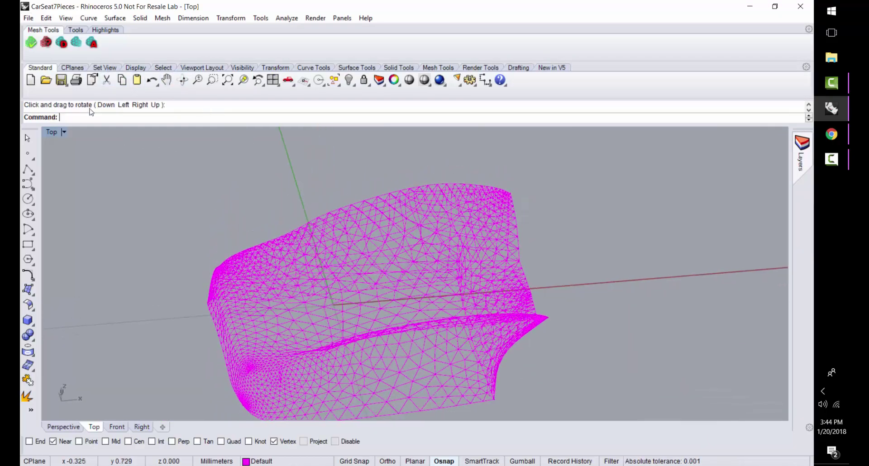
pyautogui.click(64, 132)
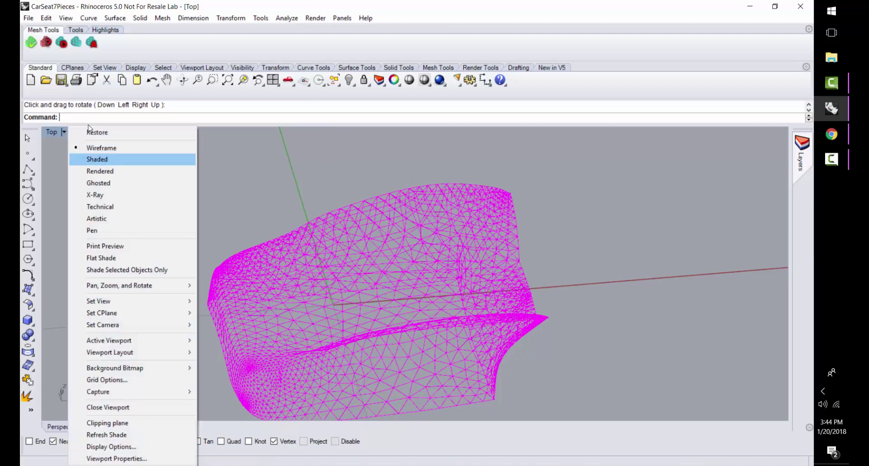
pyautogui.click(98, 160)
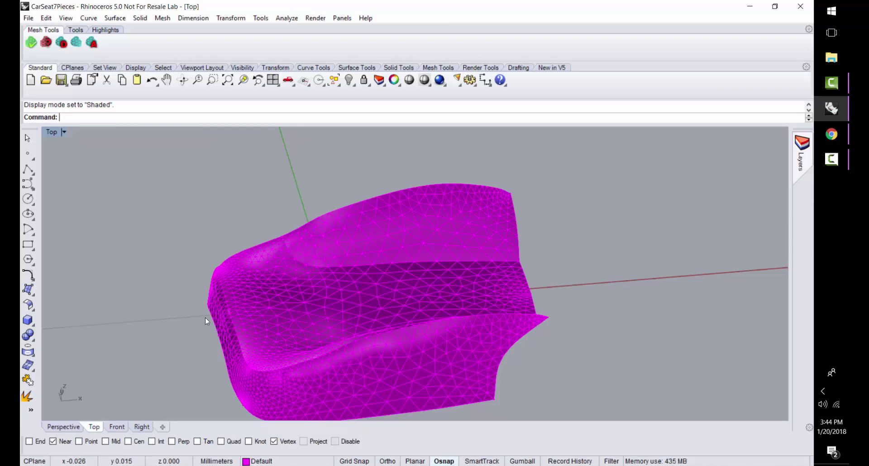
# Examine the adaptive triangle sizes up close along the seat's seams, side bolsters and rounded corner
pyautogui.scroll(5, 396, 243)
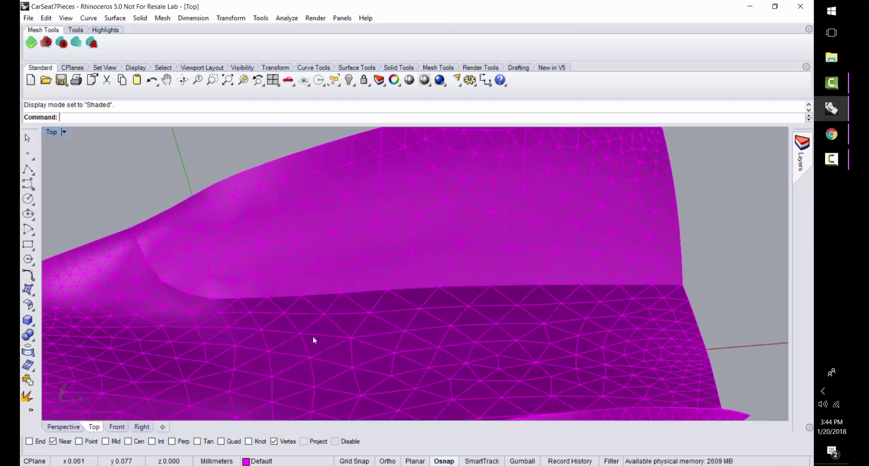
pyautogui.scroll(5, 205, 254)
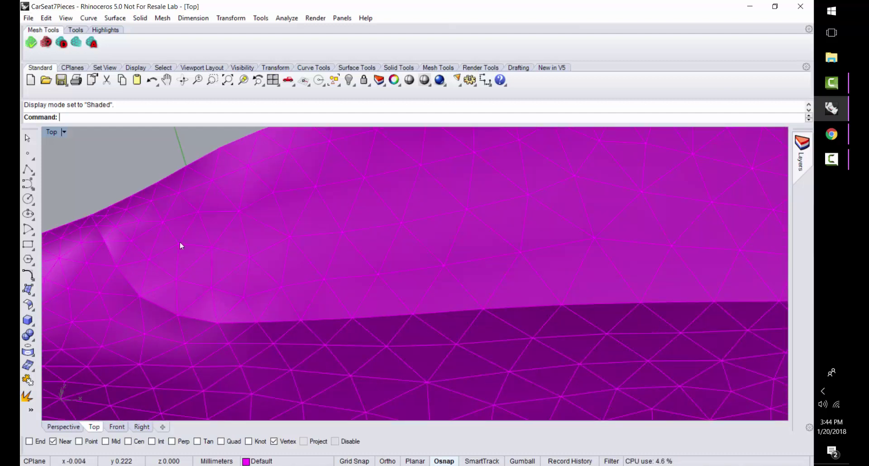
pyautogui.click(183, 81)
pyautogui.moveTo(193, 172); pyautogui.dragTo(421, 150)
pyautogui.scroll(3, 660, 380)
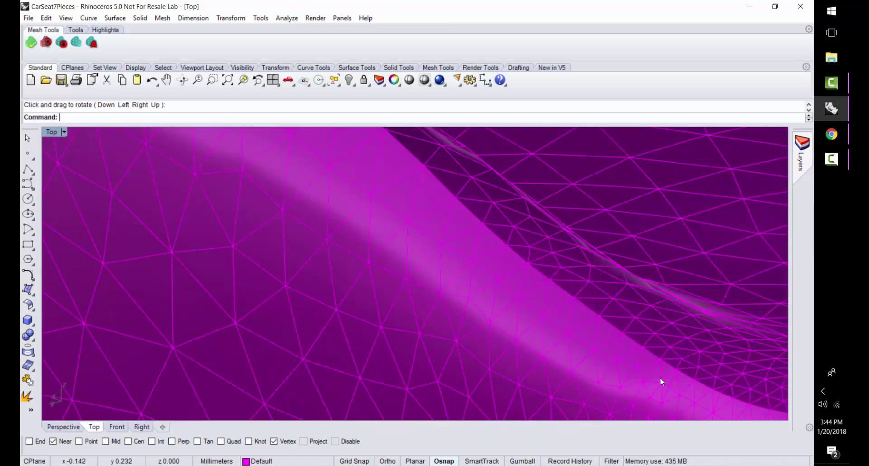
pyautogui.scroll(3, 660, 382)
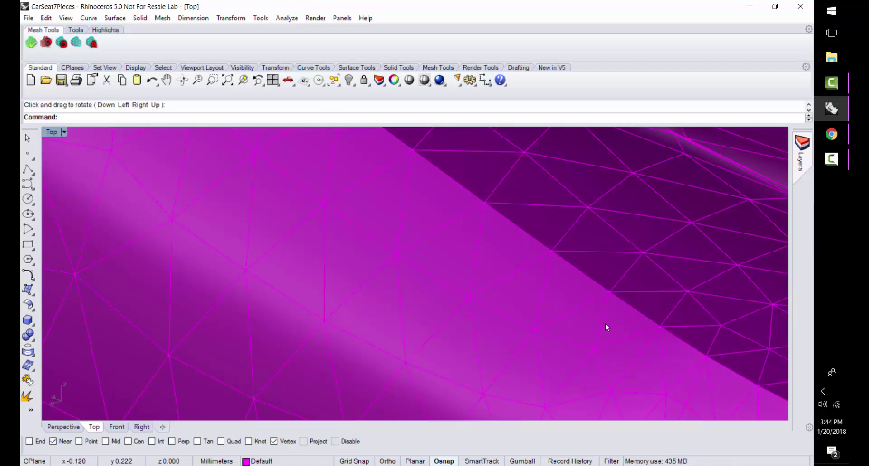
pyautogui.scroll(-2, 607, 327)
pyautogui.scroll(-4, 608, 327)
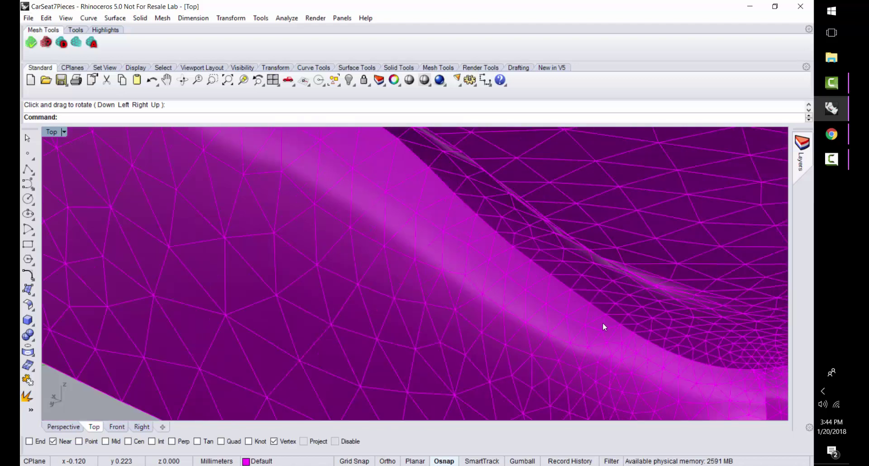
pyautogui.moveTo(604, 324); pyautogui.dragTo(440, 249)
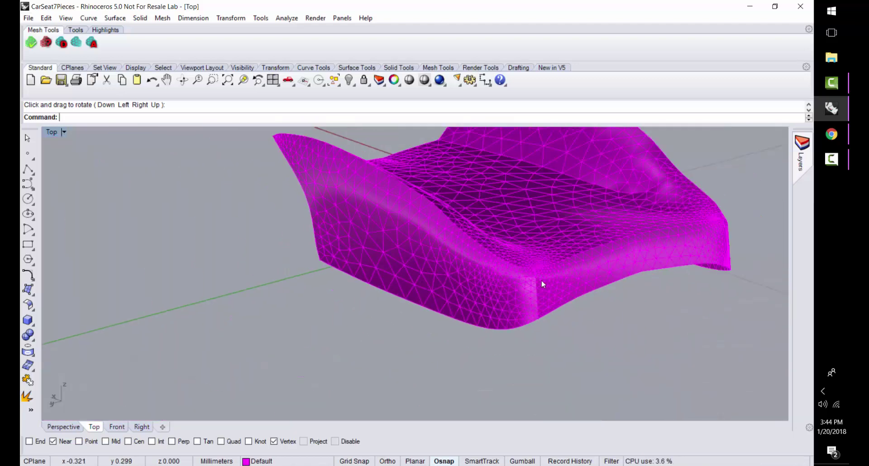
pyautogui.scroll(4, 518, 283)
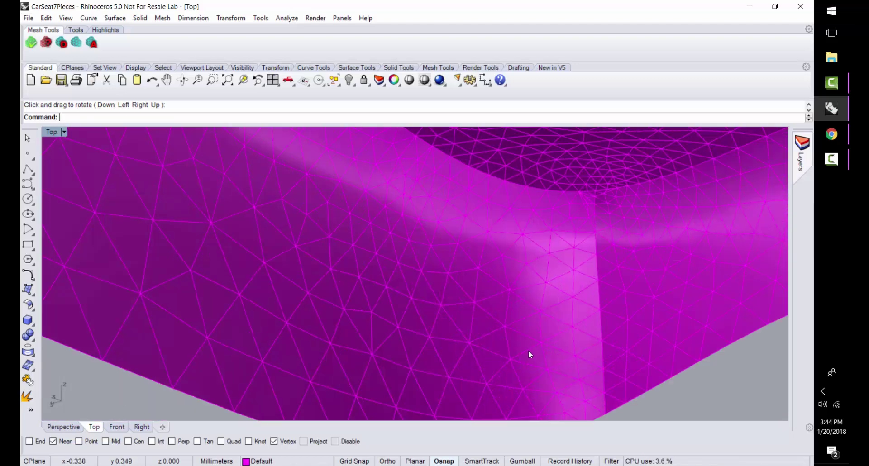
pyautogui.scroll(-5, 500, 315)
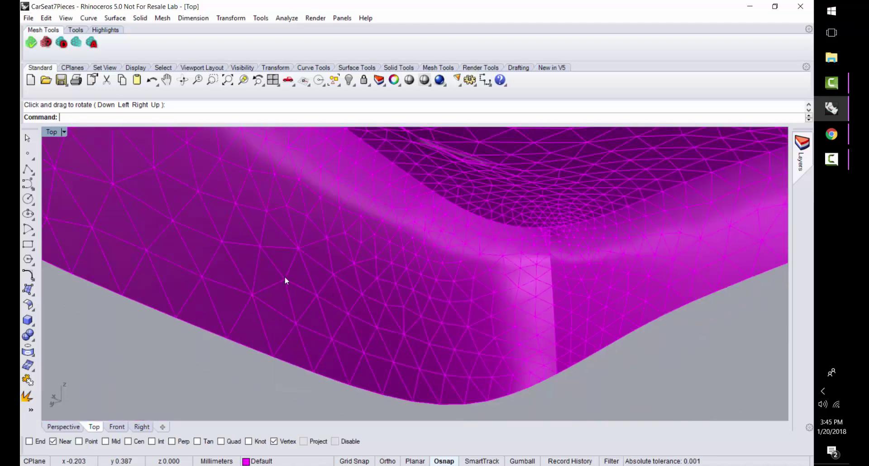
# Flatten all the adaptively remeshed seat meshes into 2D patterns, leaving UseSourceCenterForOrientation at No
pyautogui.click(228, 80)
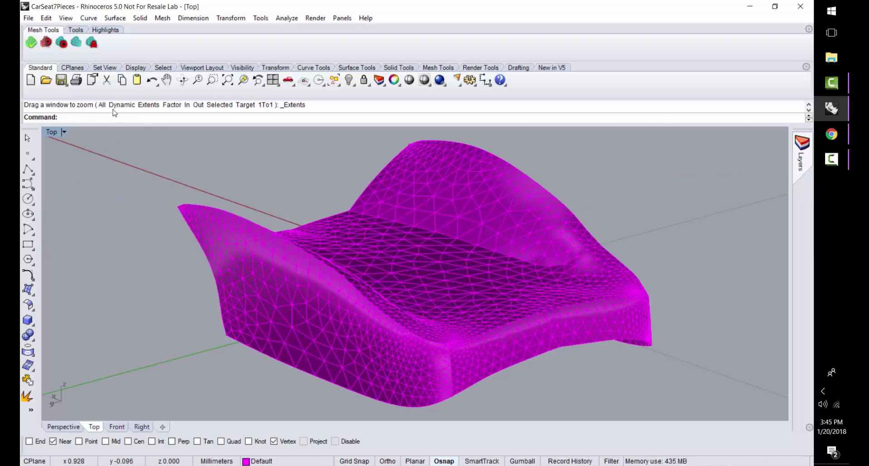
pyautogui.click(76, 29)
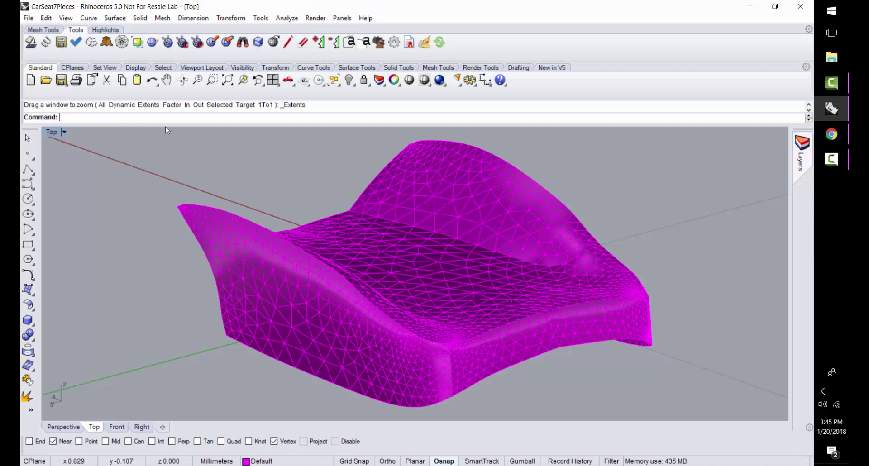
pyautogui.scroll(-4, 229, 159)
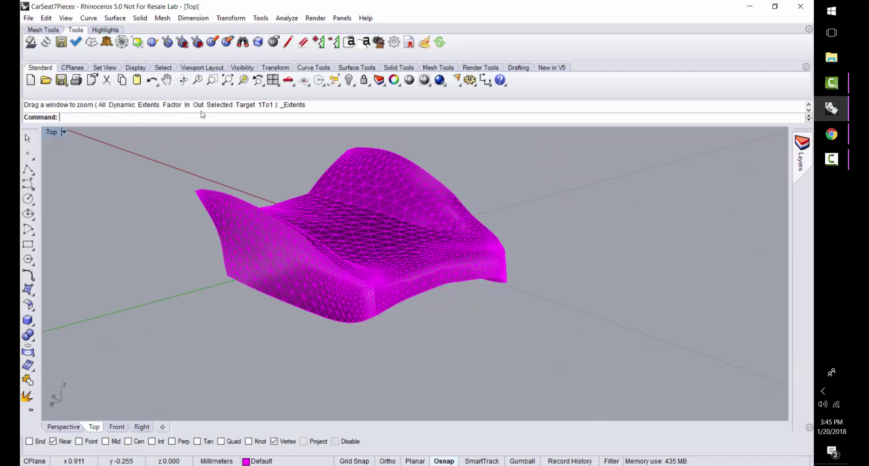
pyautogui.click(183, 80)
pyautogui.moveTo(192, 136); pyautogui.dragTo(86, 122)
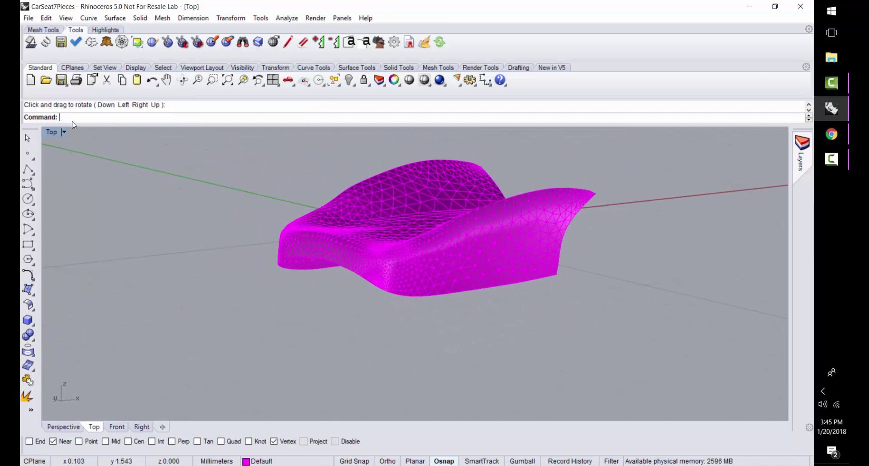
pyautogui.click(168, 80)
pyautogui.moveTo(213, 137); pyautogui.dragTo(204, 194)
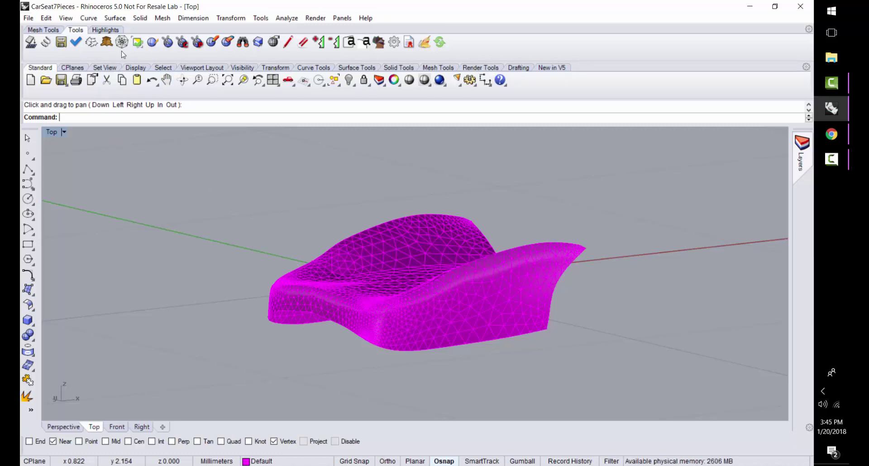
pyautogui.click(31, 42)
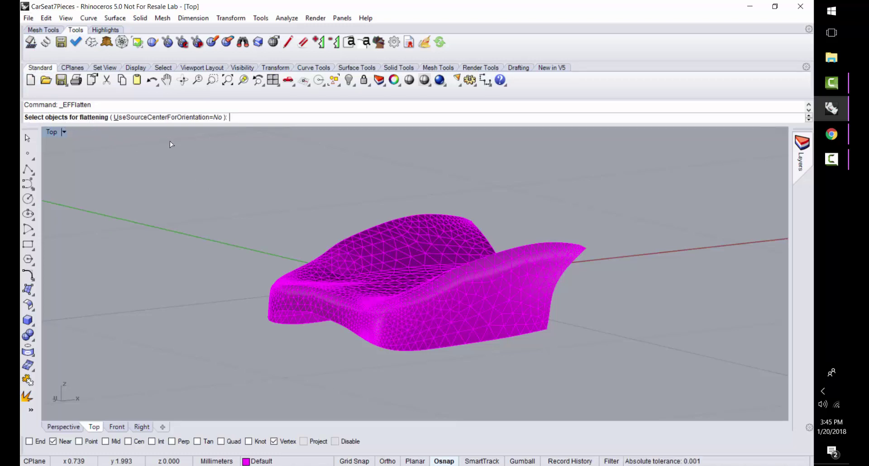
pyautogui.moveTo(191, 146); pyautogui.dragTo(613, 398)
pyautogui.scroll(2, 613, 397)
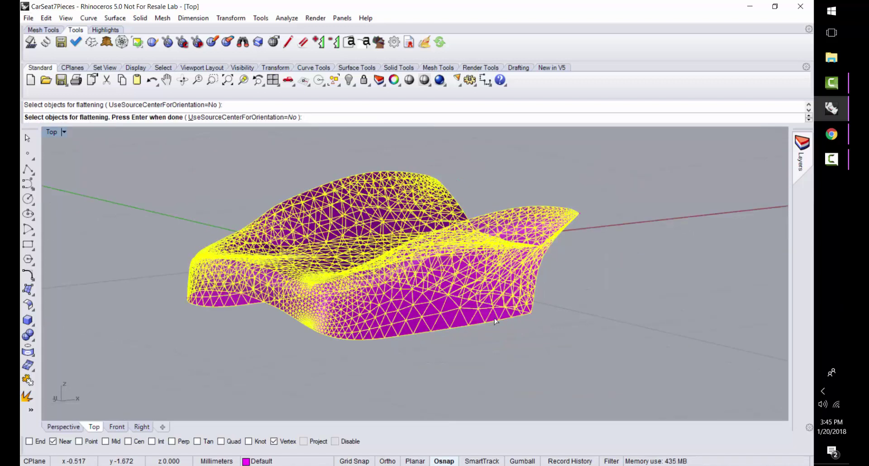
pyautogui.press('Return')
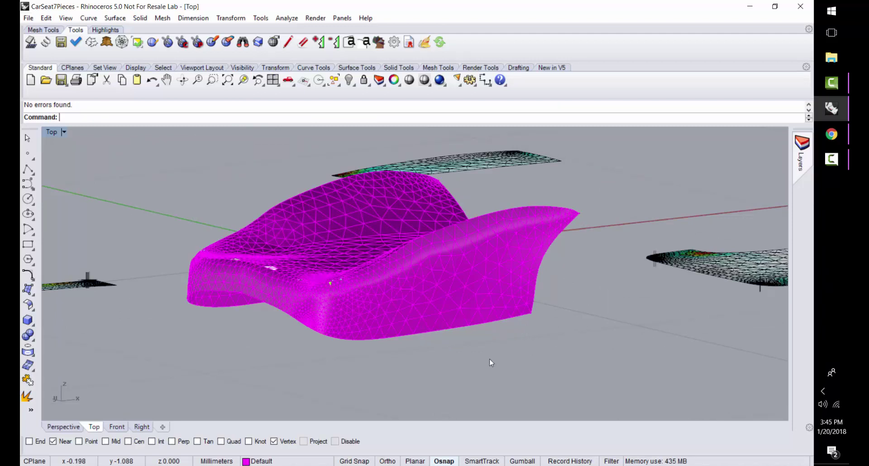
# Set the viewport to the Top view and fit the seat model and all flattened pieces in it
pyautogui.click(54, 132)
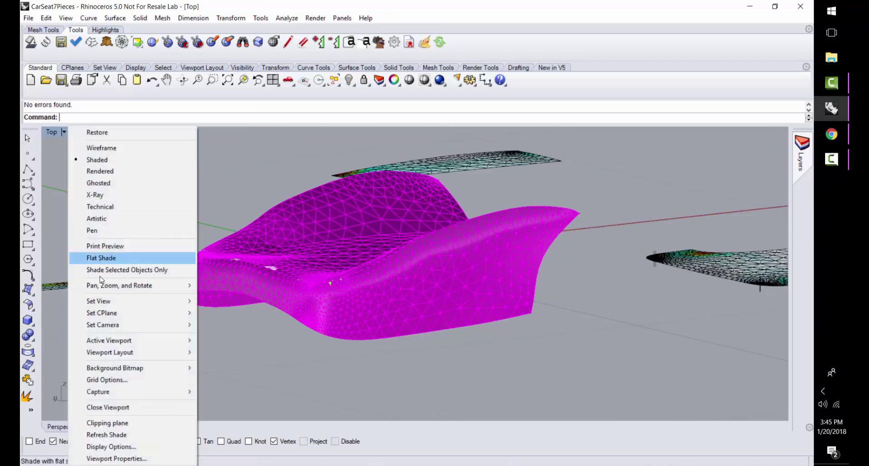
pyautogui.moveTo(119, 307)
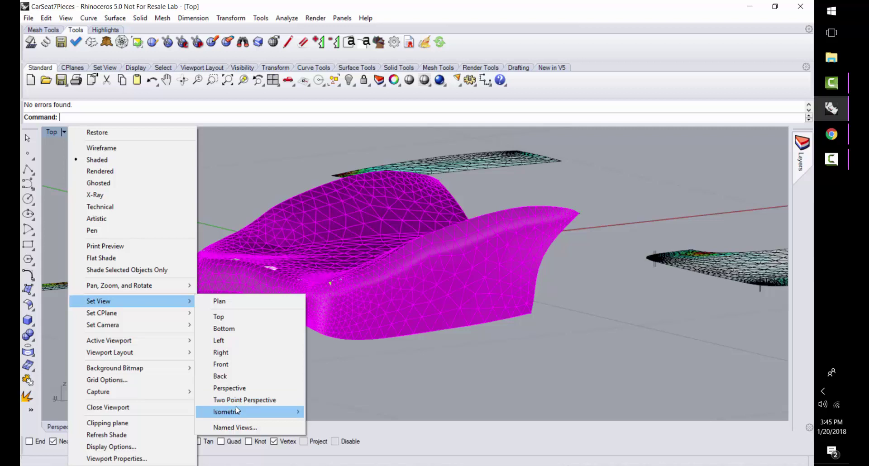
pyautogui.moveTo(240, 412)
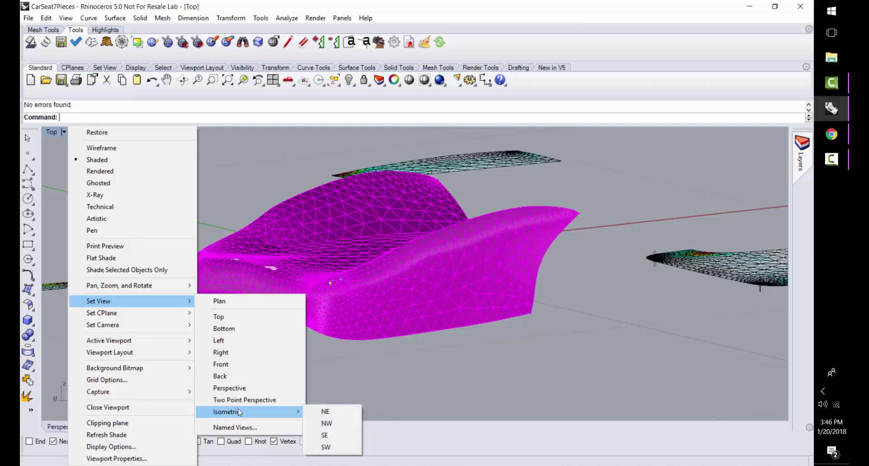
pyautogui.click(220, 316)
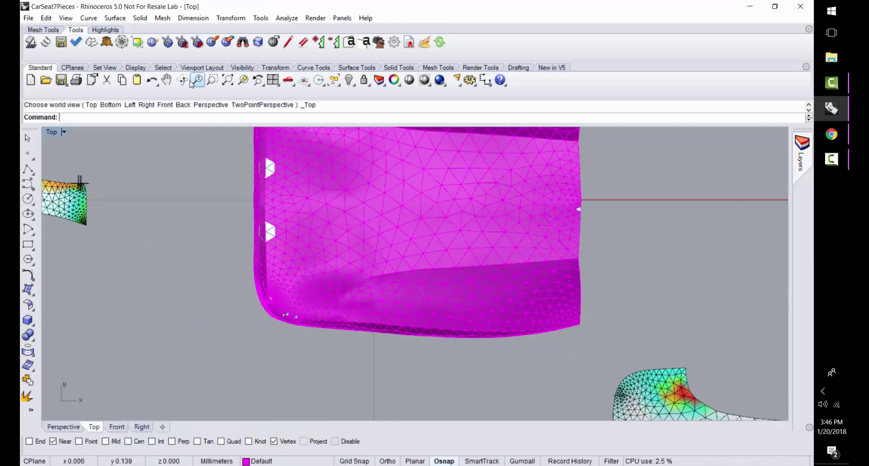
pyautogui.click(228, 81)
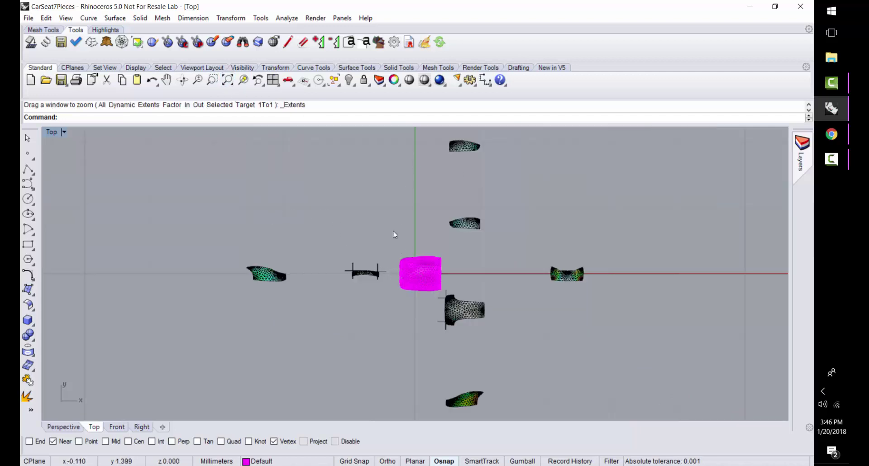
pyautogui.scroll(3, 433, 278)
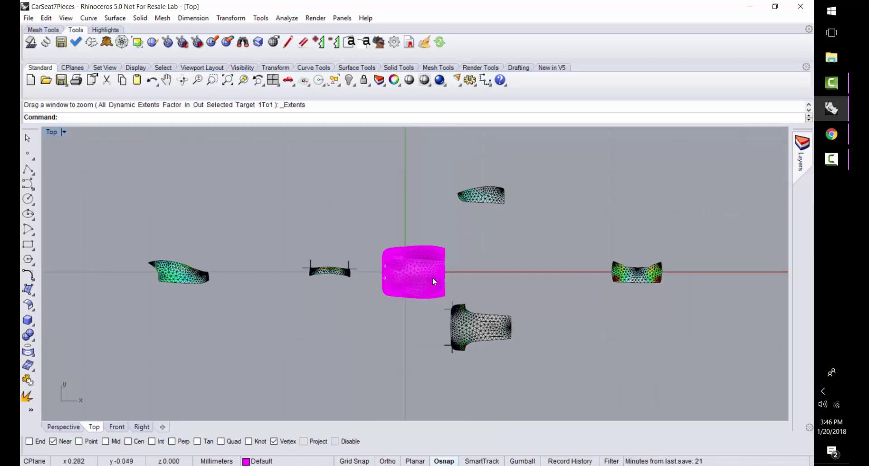
pyautogui.scroll(-3, 460, 258)
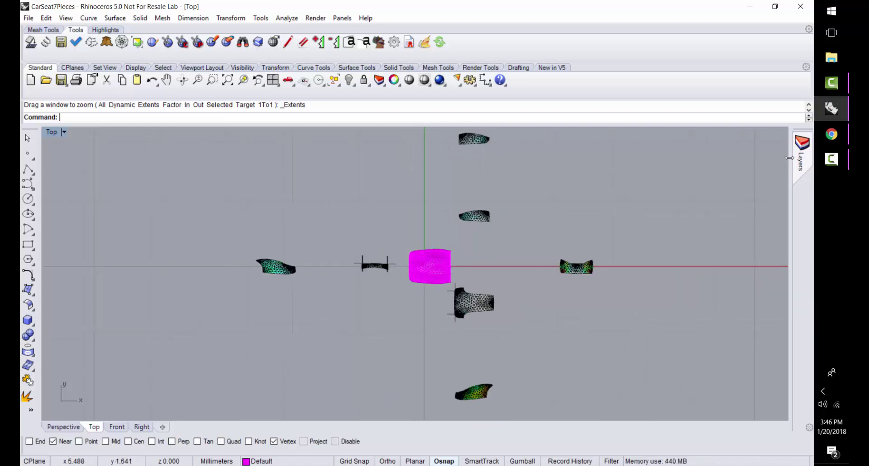
# Make ExactFlat Pattern the current layer and hide the ExactFlat Model and Default layers
pyautogui.moveTo(789, 158); pyautogui.dragTo(699, 159)
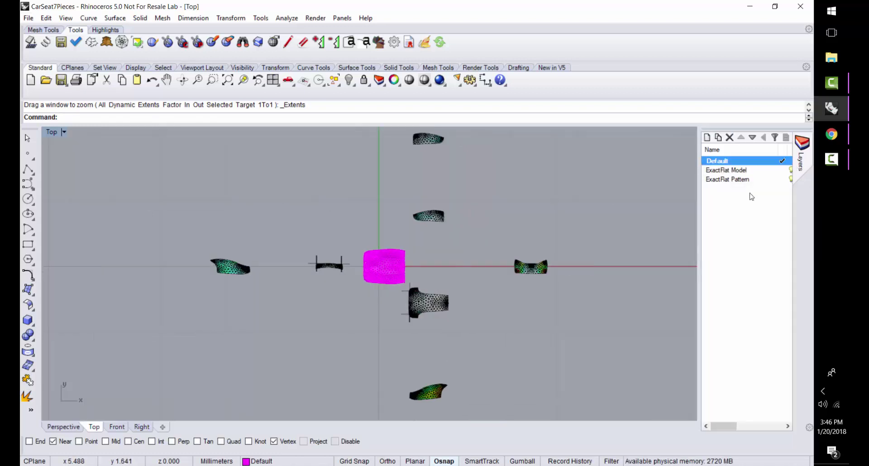
pyautogui.moveTo(699, 212); pyautogui.dragTo(609, 210)
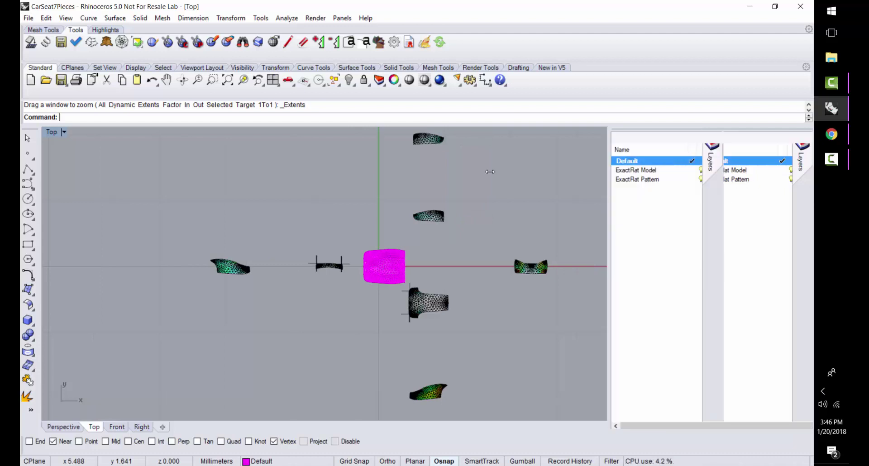
pyautogui.click(691, 180)
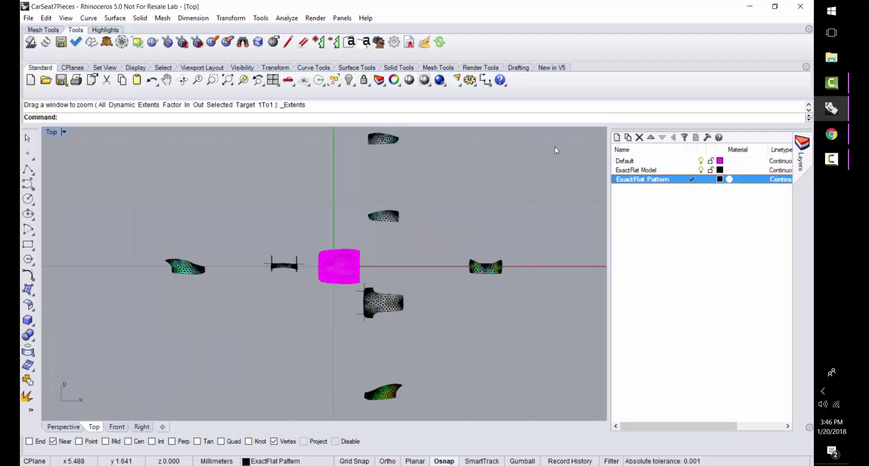
pyautogui.click(701, 170)
pyautogui.click(700, 161)
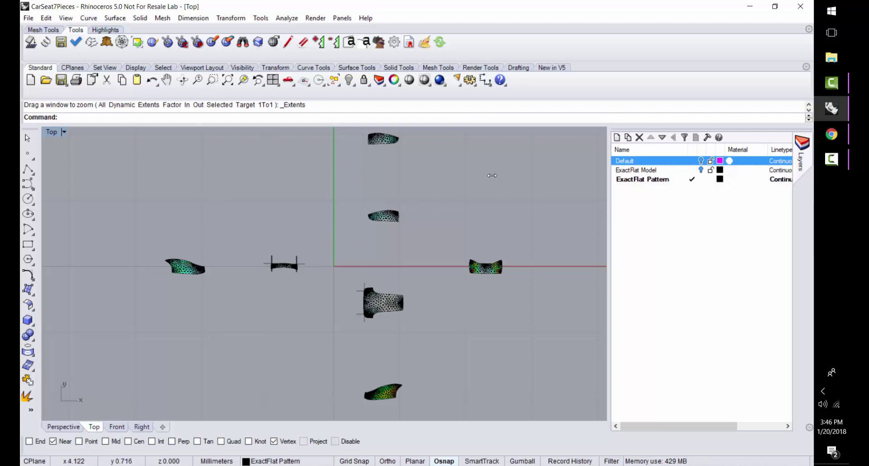
pyautogui.moveTo(609, 194); pyautogui.dragTo(758, 214)
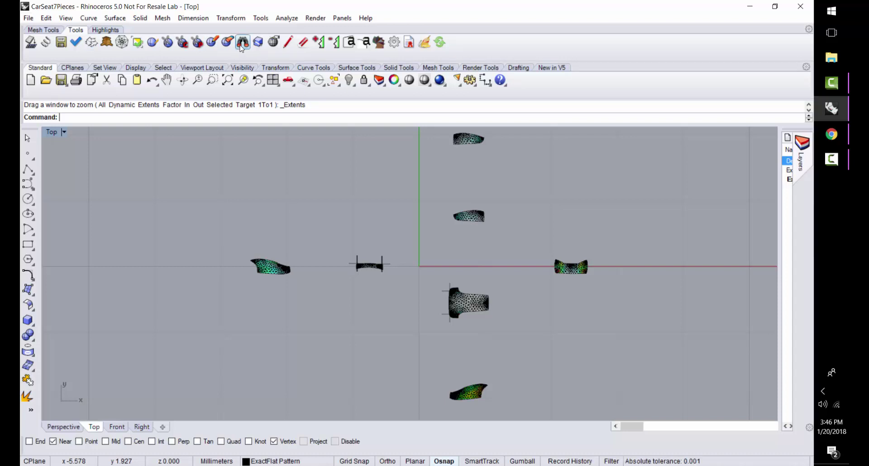
# Use the Find tool to bring the neighboring narrow side piece to the upper cut of the large center panel
pyautogui.click(197, 41)
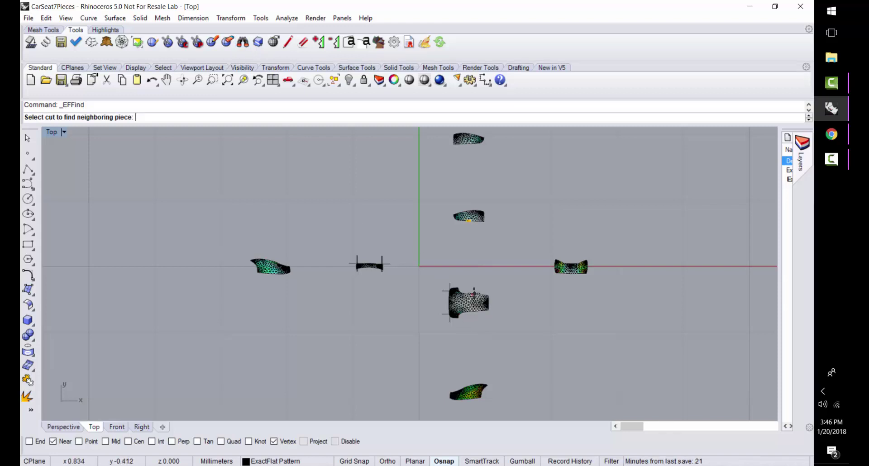
pyautogui.scroll(5, 474, 293)
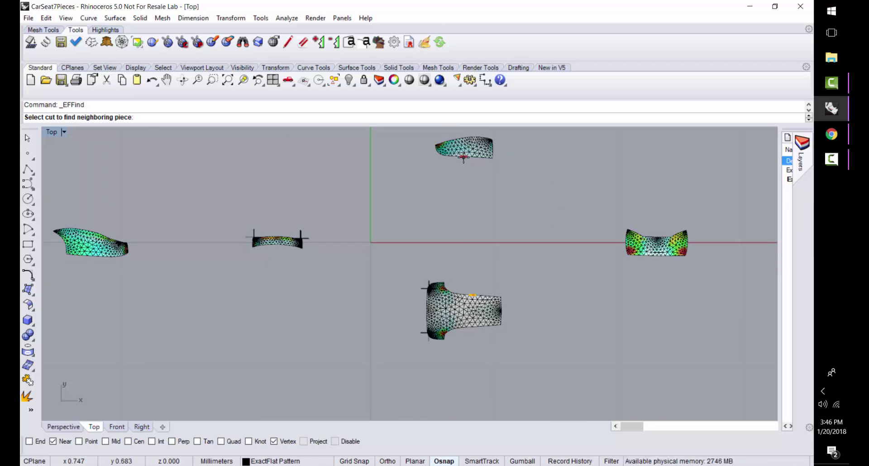
pyautogui.click(472, 292)
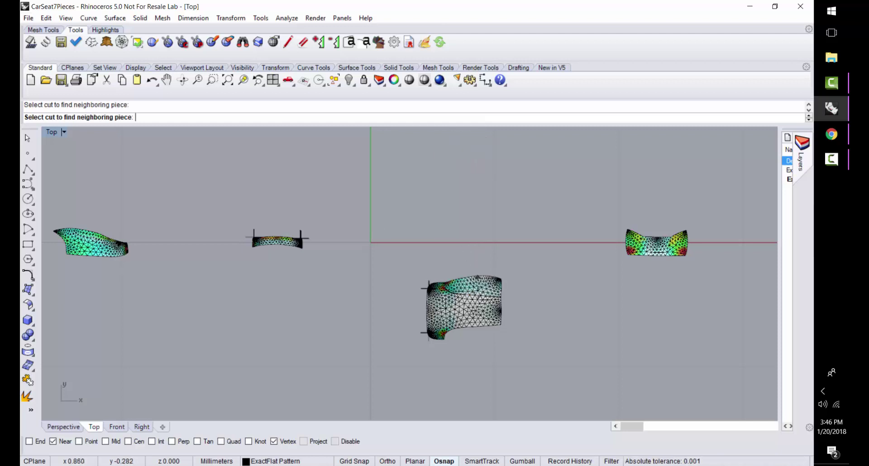
# Bring the remaining neighboring pieces to their matching cuts around the center panel, including its lower and end edges, and end the Find command
pyautogui.scroll(-2, 475, 335)
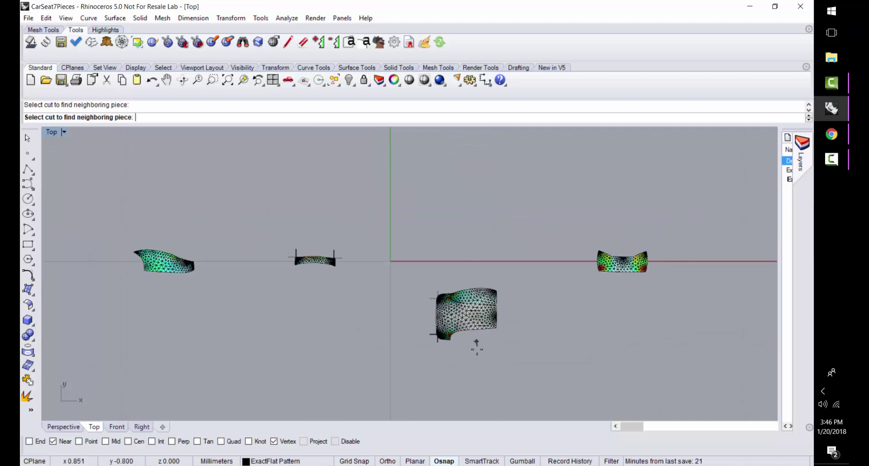
pyautogui.scroll(-1, 479, 362)
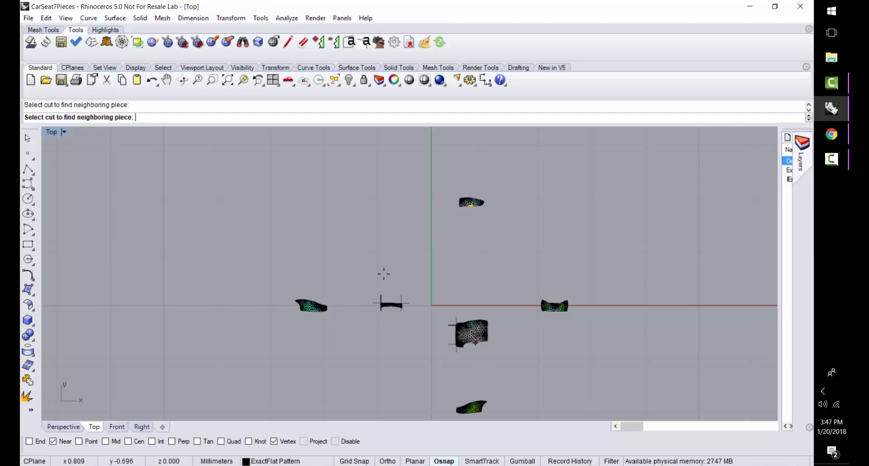
pyautogui.click(475, 342)
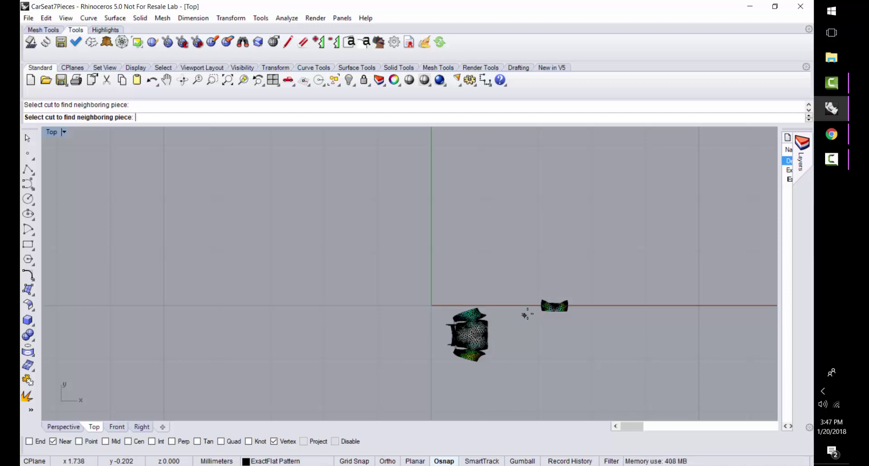
pyautogui.scroll(6, 492, 341)
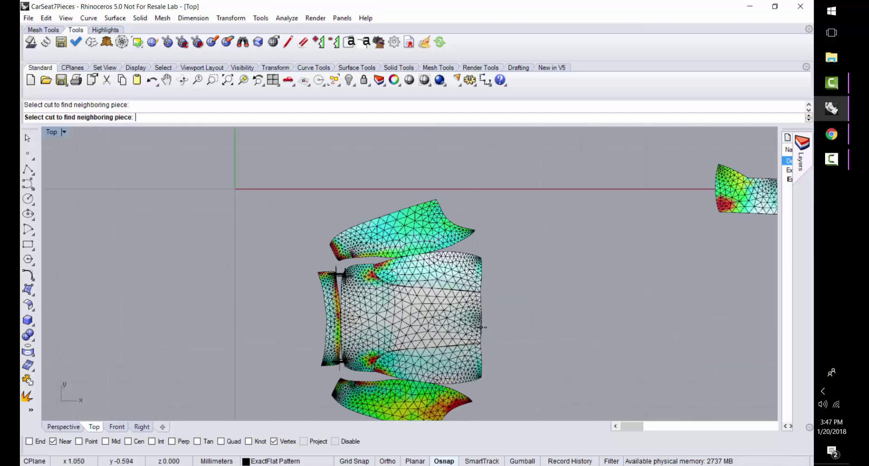
pyautogui.click(481, 326)
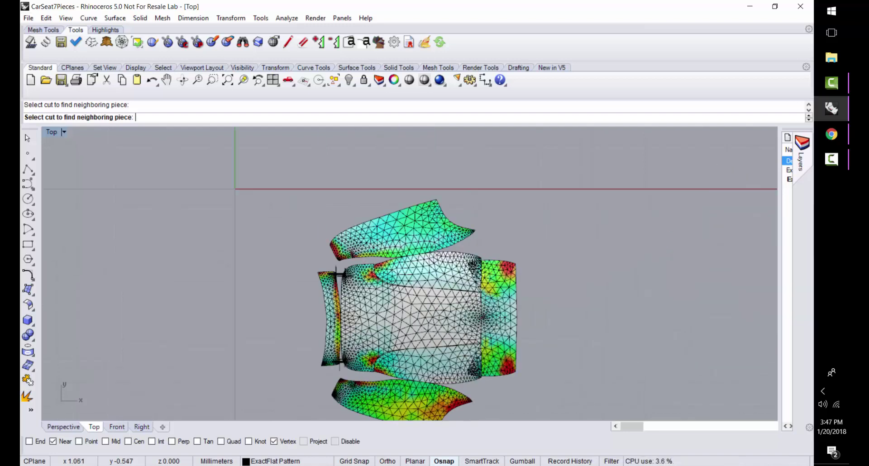
pyautogui.press('Escape')
# Move the end pieces, outer bolsters and inner side pieces outward so that gaps separate all six from the center panel
pyautogui.moveTo(519, 328); pyautogui.dragTo(613, 324)
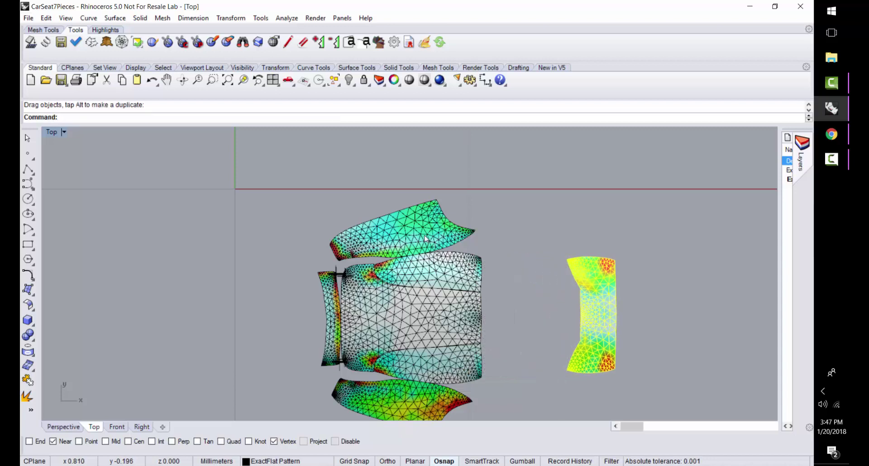
pyautogui.moveTo(427, 239); pyautogui.dragTo(412, 175)
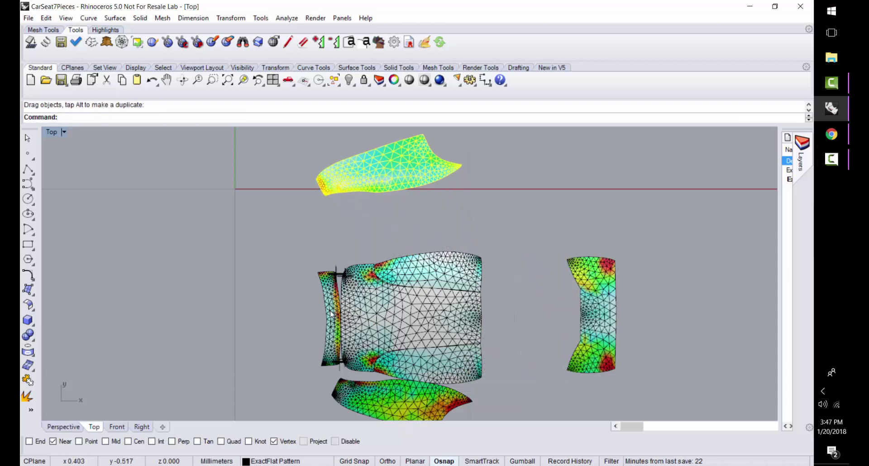
pyautogui.moveTo(331, 311); pyautogui.dragTo(275, 322)
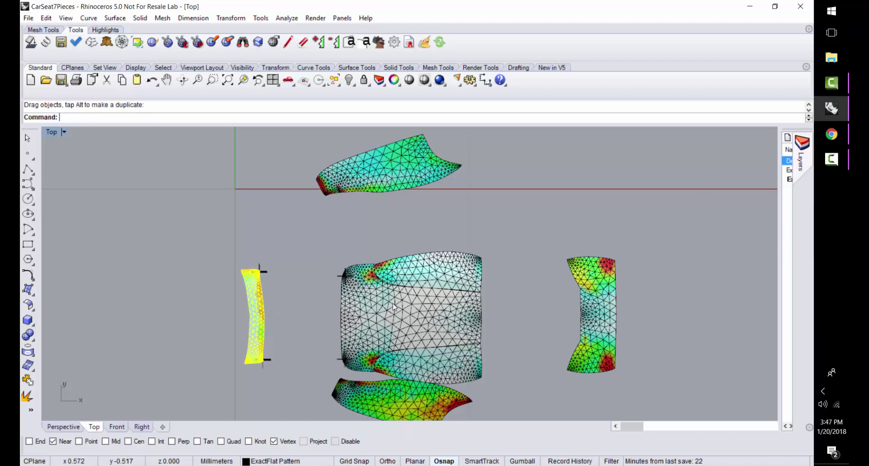
pyautogui.moveTo(428, 273); pyautogui.dragTo(429, 234)
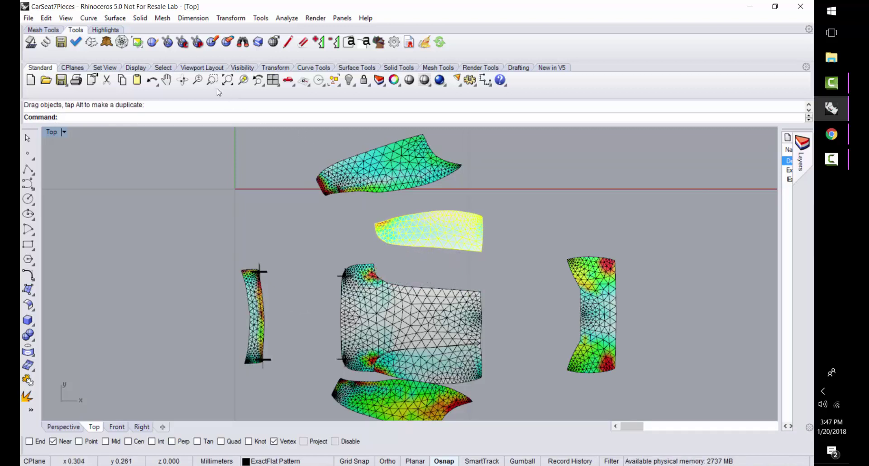
pyautogui.click(228, 80)
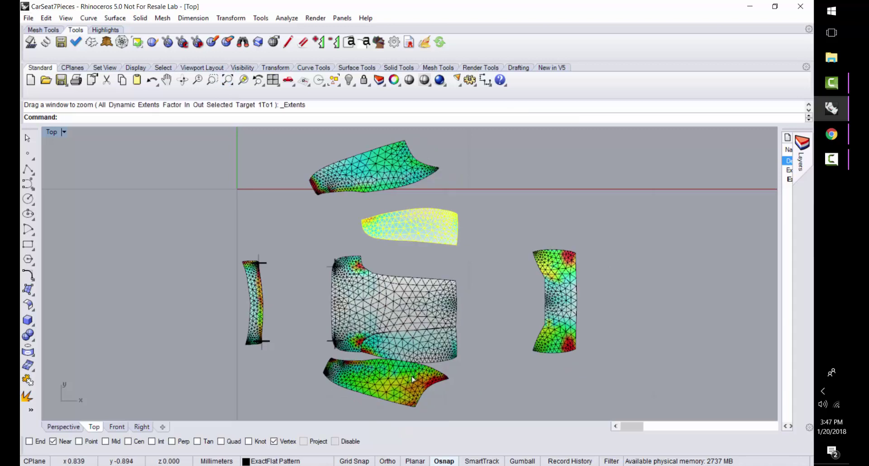
pyautogui.moveTo(415, 378); pyautogui.dragTo(414, 418)
pyautogui.click(412, 360)
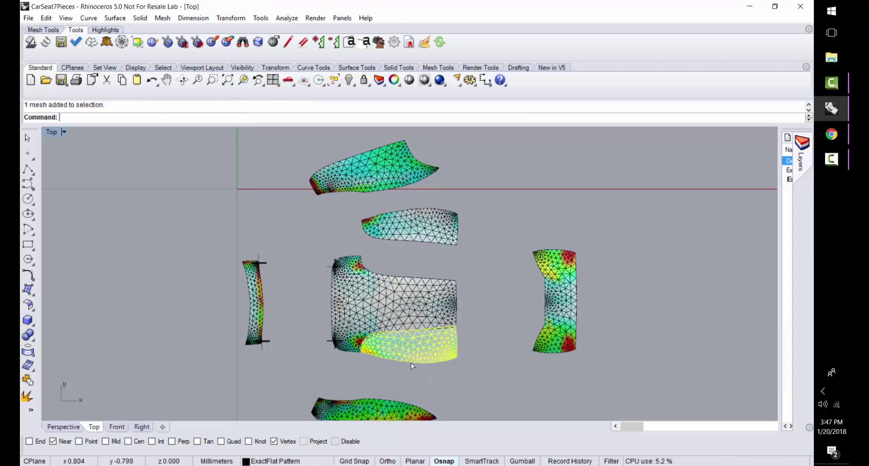
pyautogui.moveTo(412, 361); pyautogui.dragTo(411, 383)
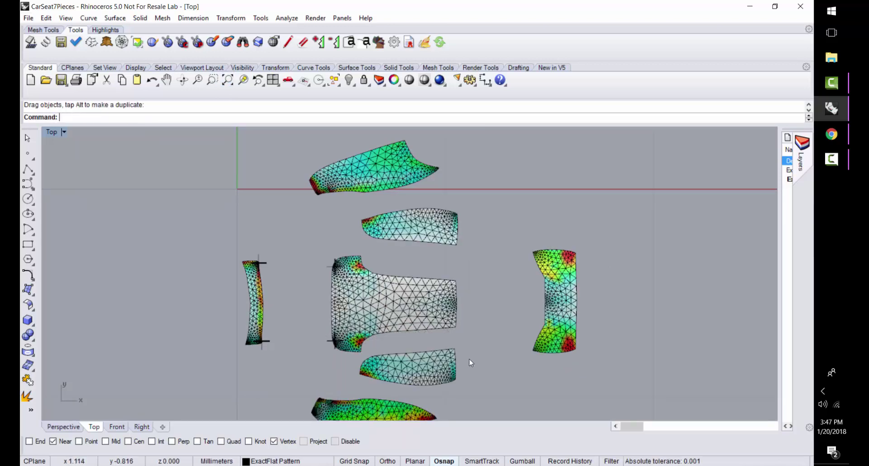
# Shift the lower outer bolster slightly to the right and farther from the center panel
pyautogui.moveTo(411, 416); pyautogui.dragTo(428, 422)
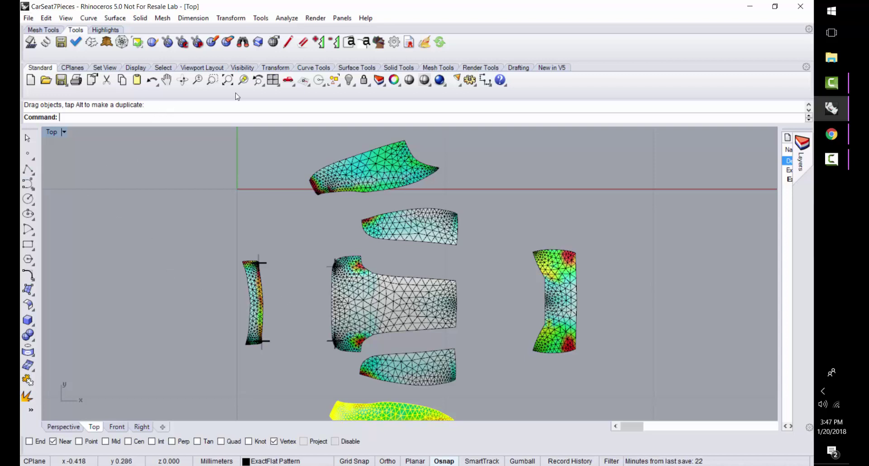
pyautogui.click(228, 80)
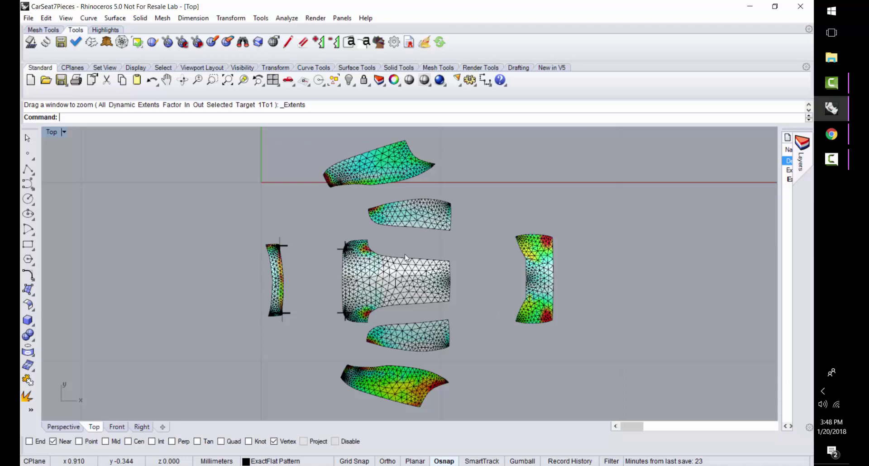
pyautogui.scroll(5, 347, 248)
pyautogui.scroll(-3, 348, 248)
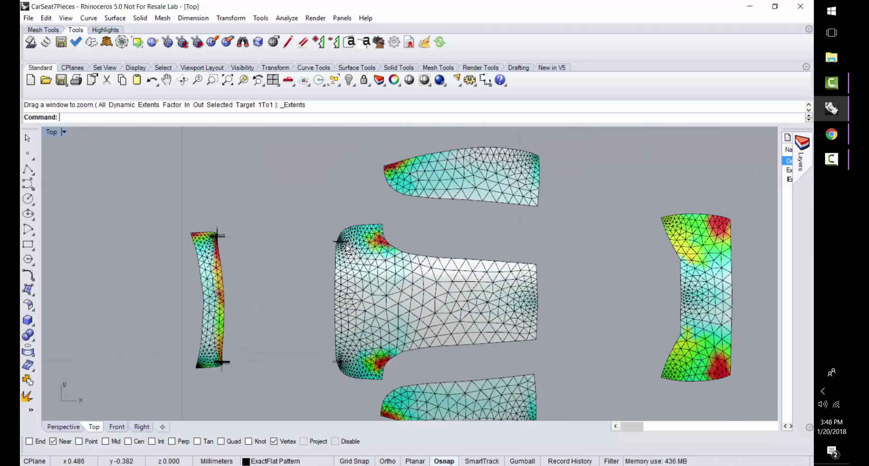
# Set the Top viewport to Rendered display mode and inspect the narrow end piece's edge in a shaded preview
pyautogui.click(63, 132)
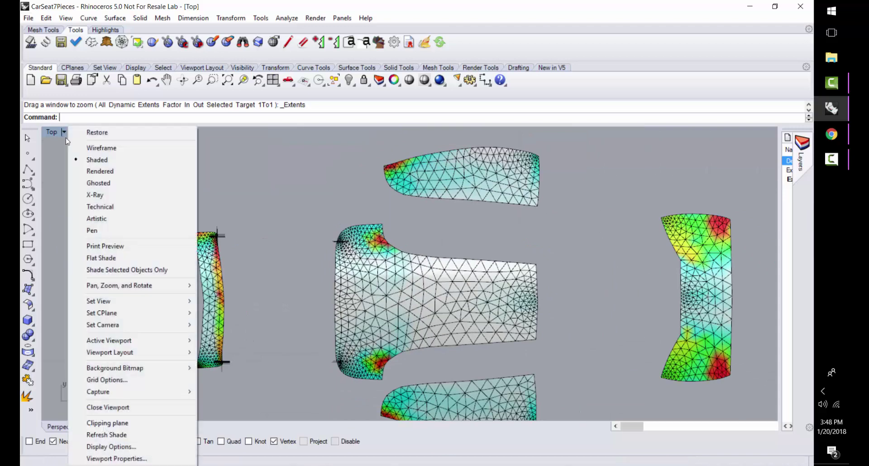
pyautogui.click(89, 172)
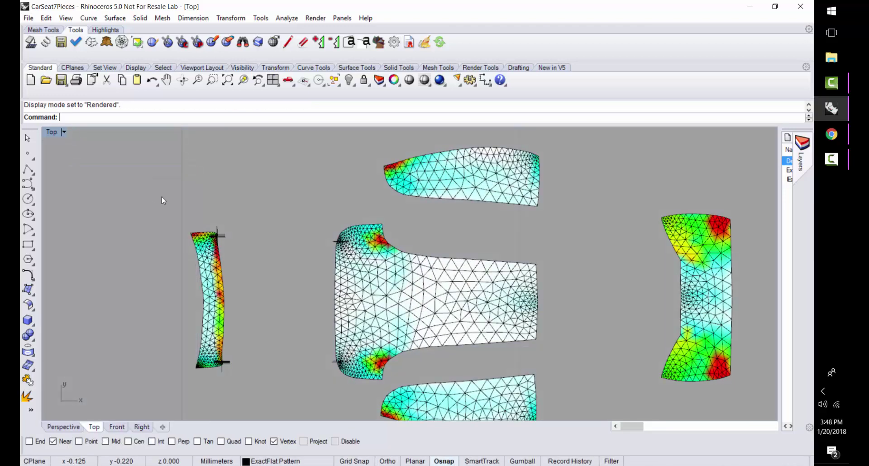
pyautogui.click(410, 81)
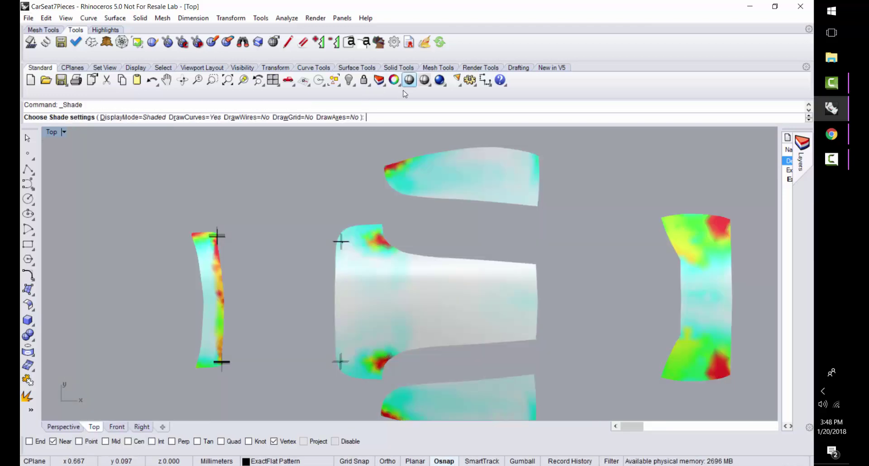
pyautogui.scroll(2, 355, 253)
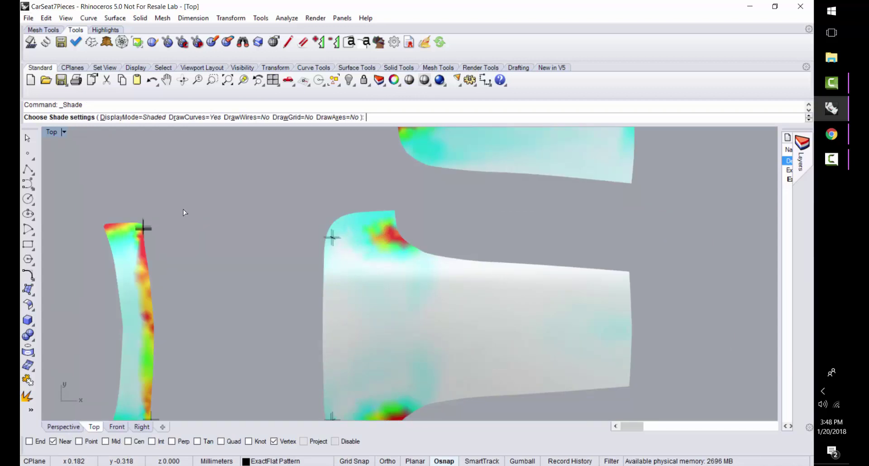
pyautogui.scroll(2, 145, 240)
pyautogui.scroll(4, 146, 239)
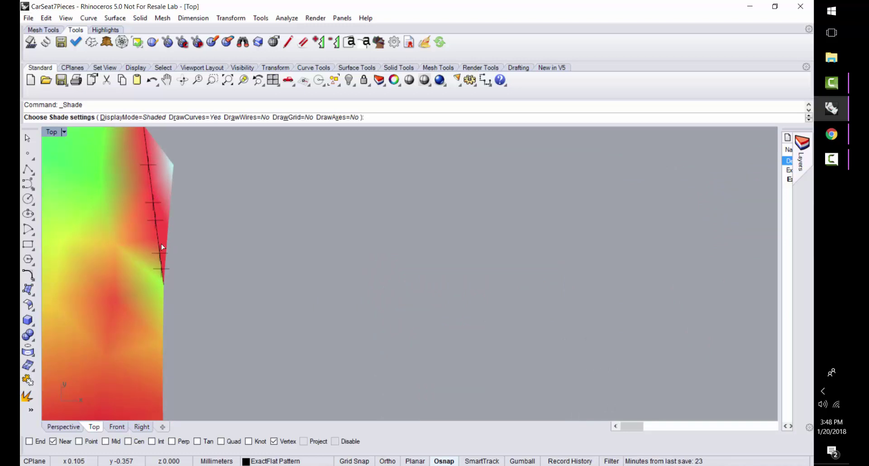
pyautogui.click(228, 80)
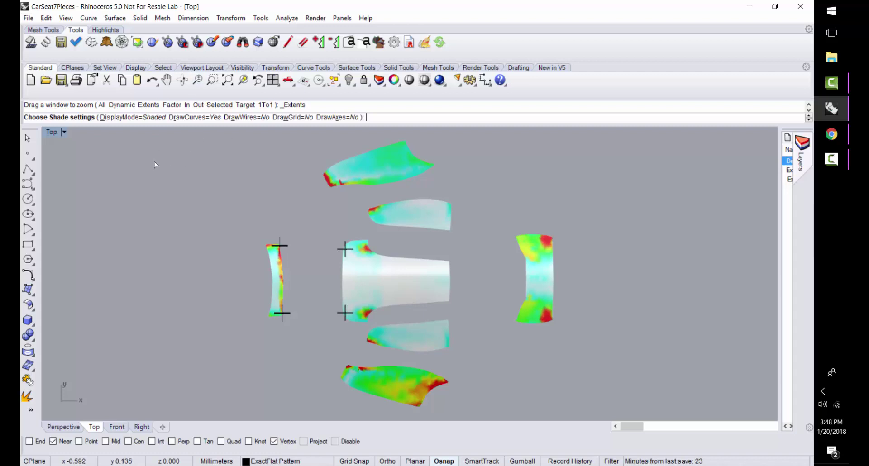
# Re-flatten the narrow end piece with the Pelt method and end the command
pyautogui.click(103, 46)
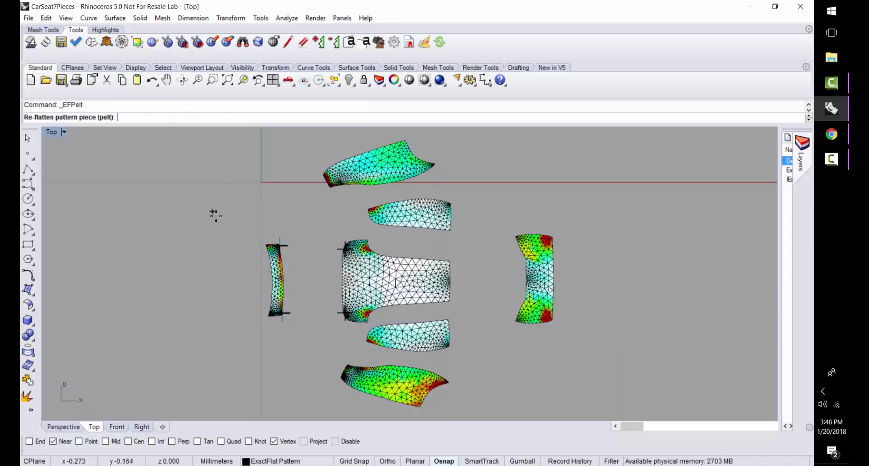
pyautogui.click(283, 258)
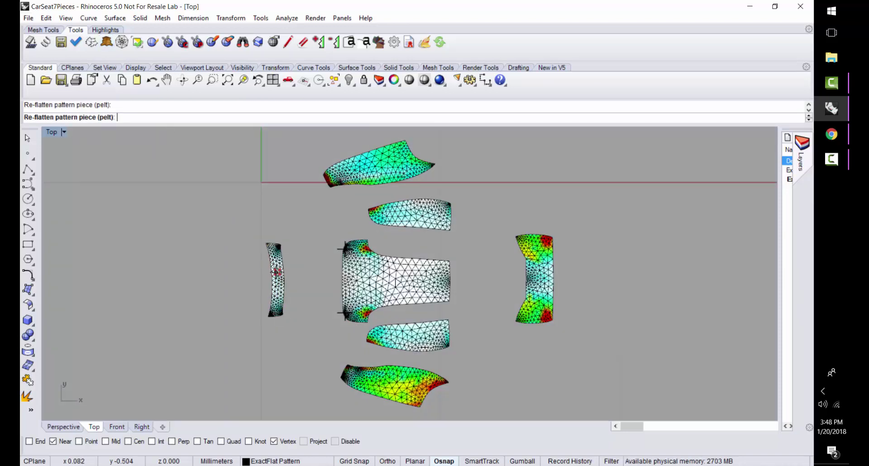
pyautogui.scroll(1, 285, 258)
pyautogui.scroll(1, 285, 258)
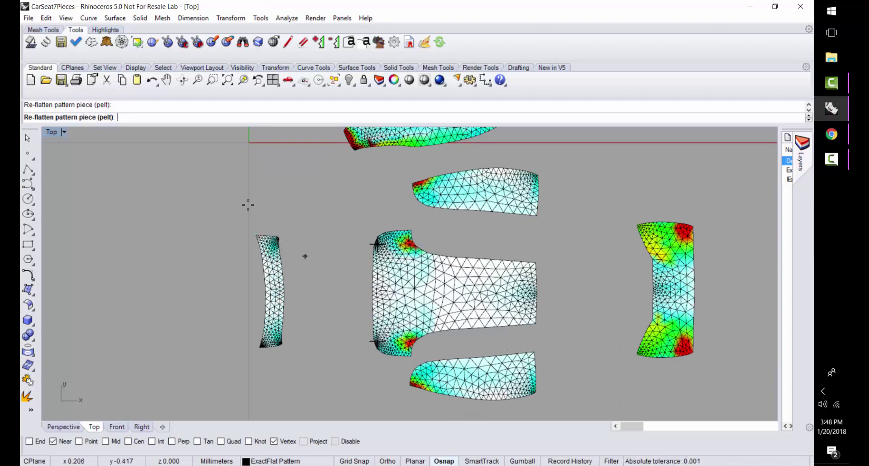
pyautogui.press('Escape')
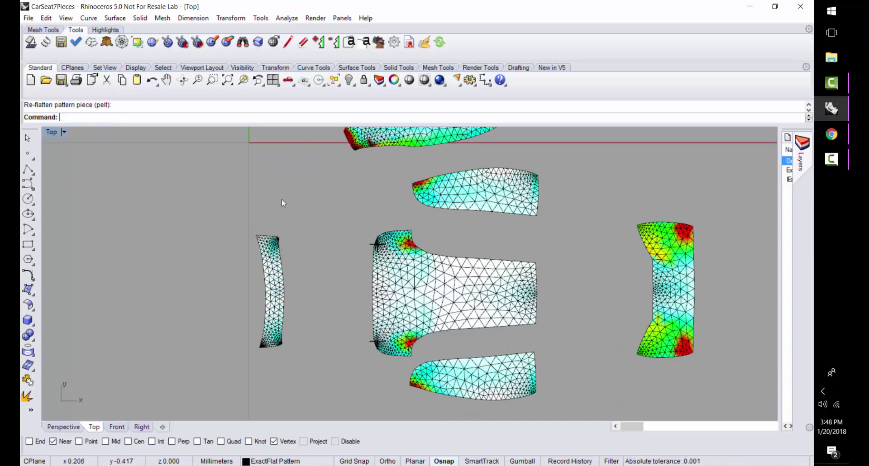
# Check the pieces in a shaded preview and correct the flipped triangles on the large center panel
pyautogui.click(410, 80)
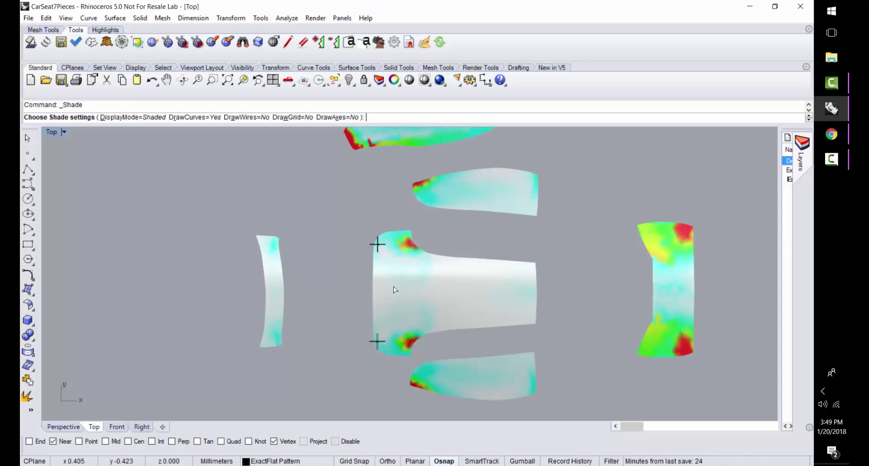
pyautogui.click(137, 44)
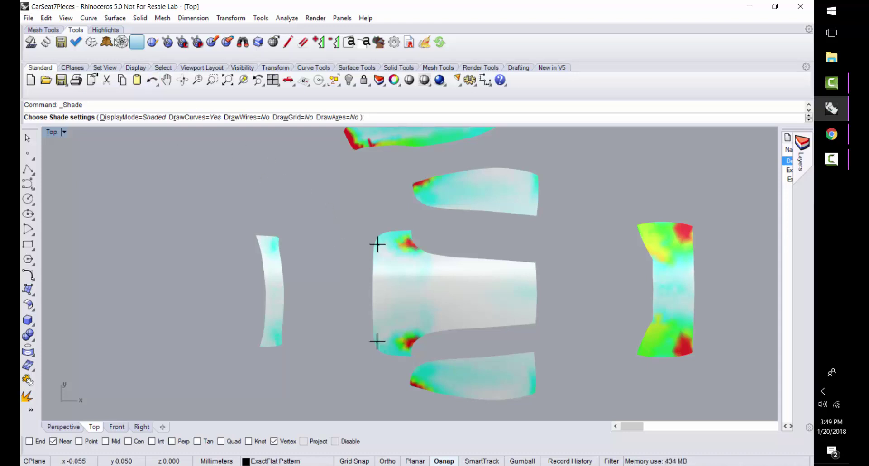
pyautogui.click(374, 274)
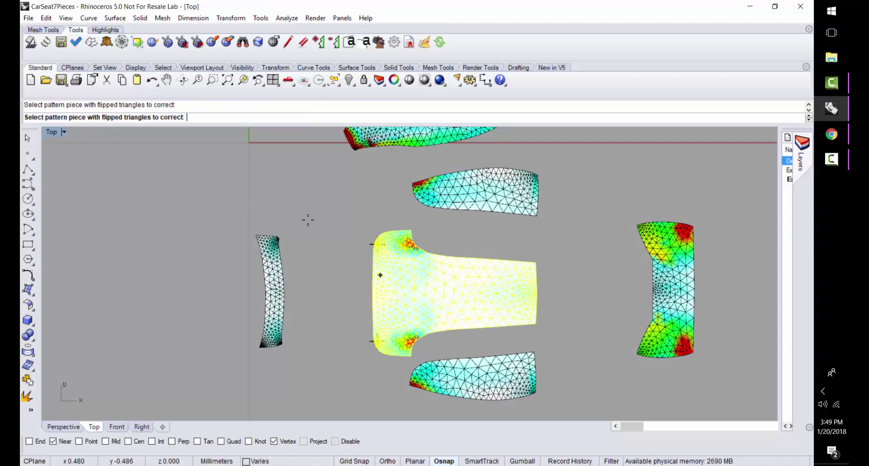
pyautogui.press('Return')
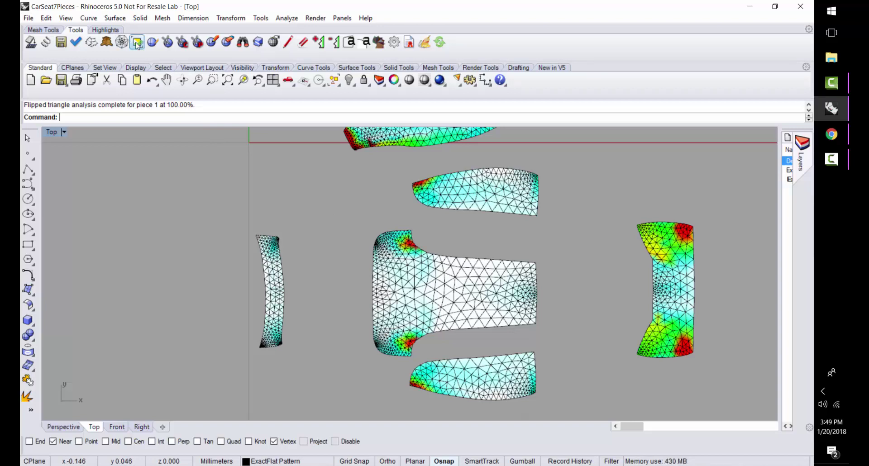
# Re-flatten both outer bolsters, both inner side pieces and the wide end piece with the Fracture method
pyautogui.scroll(-2, 299, 196)
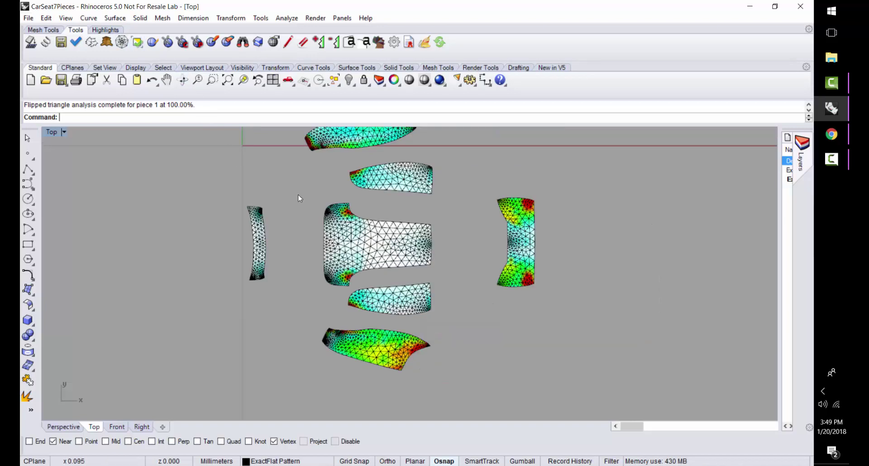
pyautogui.scroll(-2, 387, 222)
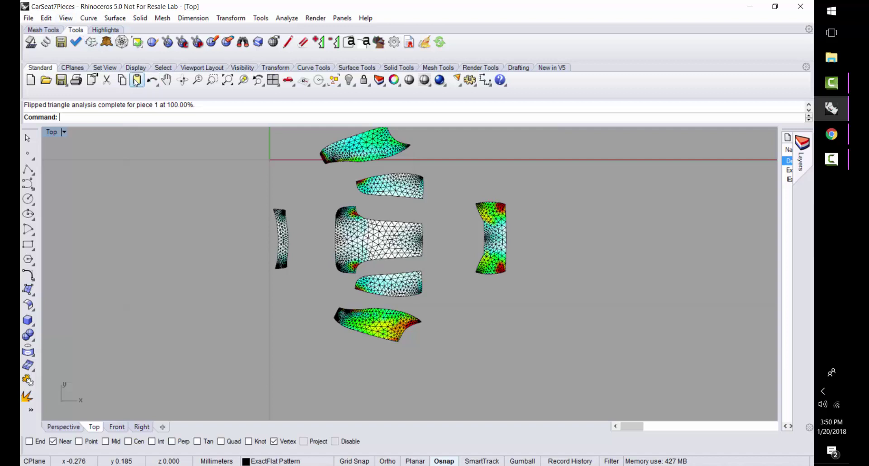
pyautogui.click(93, 45)
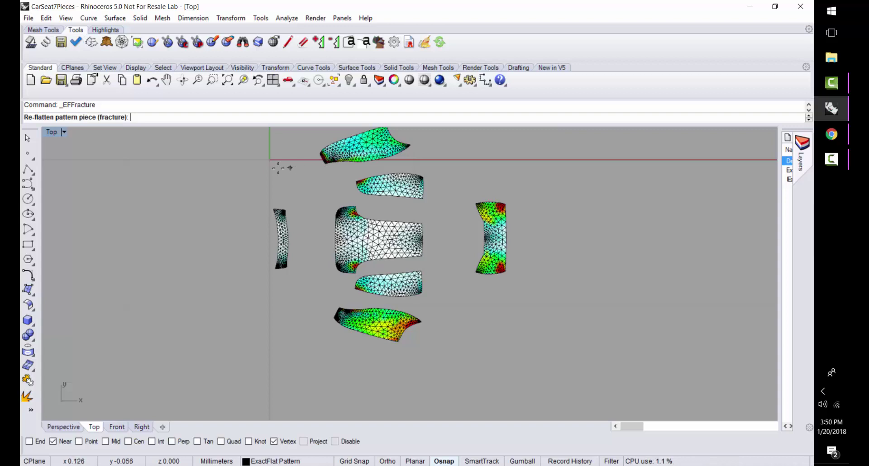
pyautogui.click(369, 147)
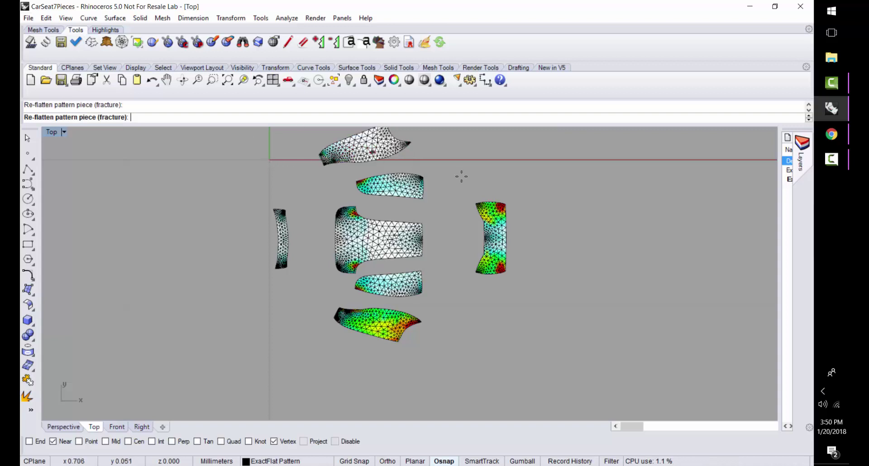
pyautogui.click(488, 222)
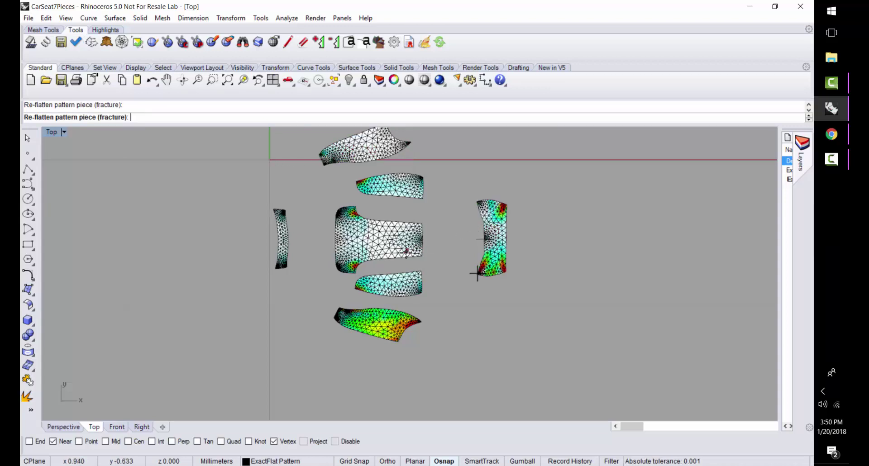
pyautogui.click(406, 279)
pyautogui.click(394, 332)
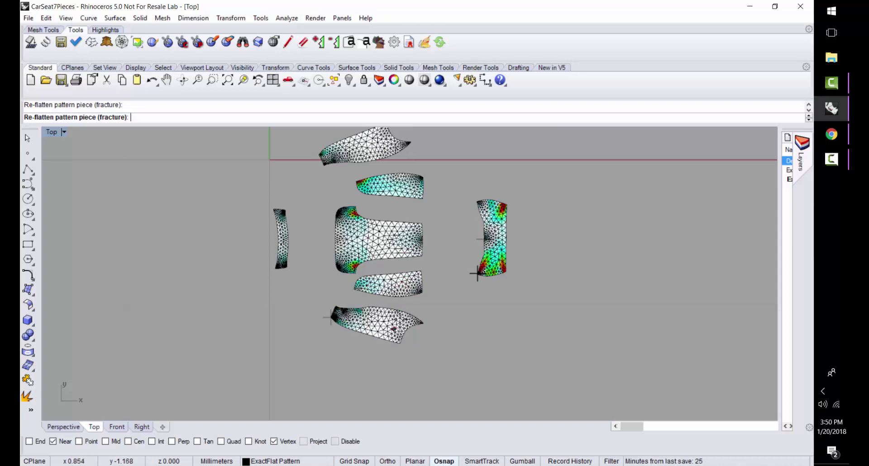
pyautogui.click(380, 186)
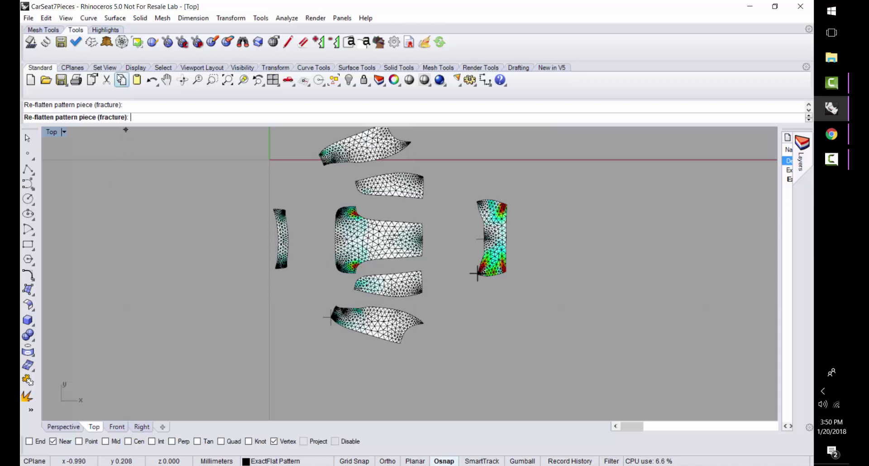
# Re-flatten the wide end piece and the lower outer bolster with the Pelt method and check them in a shaded preview
pyautogui.click(106, 43)
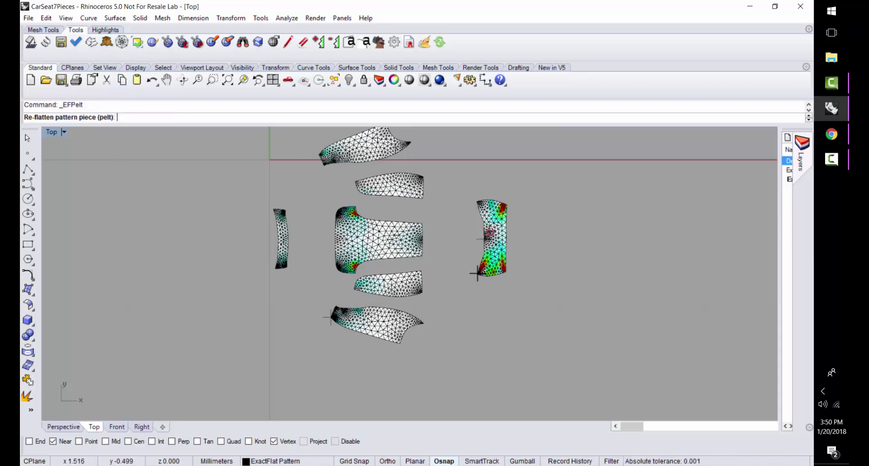
pyautogui.click(491, 232)
pyautogui.click(331, 317)
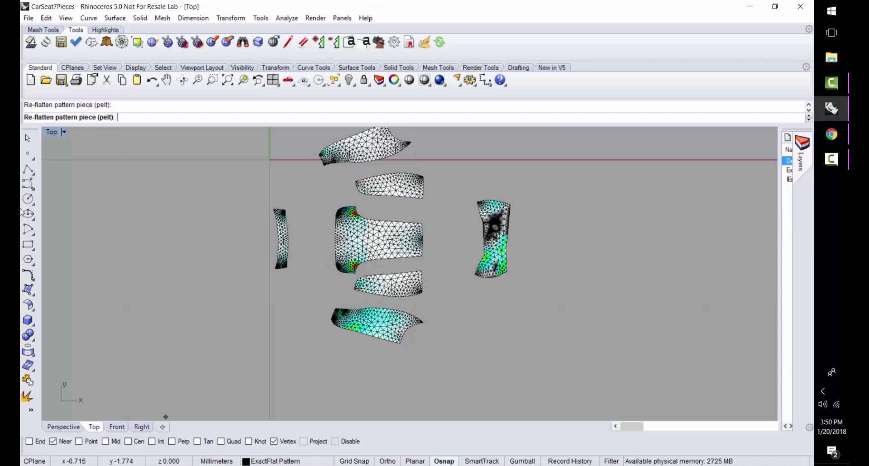
pyautogui.click(409, 80)
pyautogui.scroll(1, 492, 232)
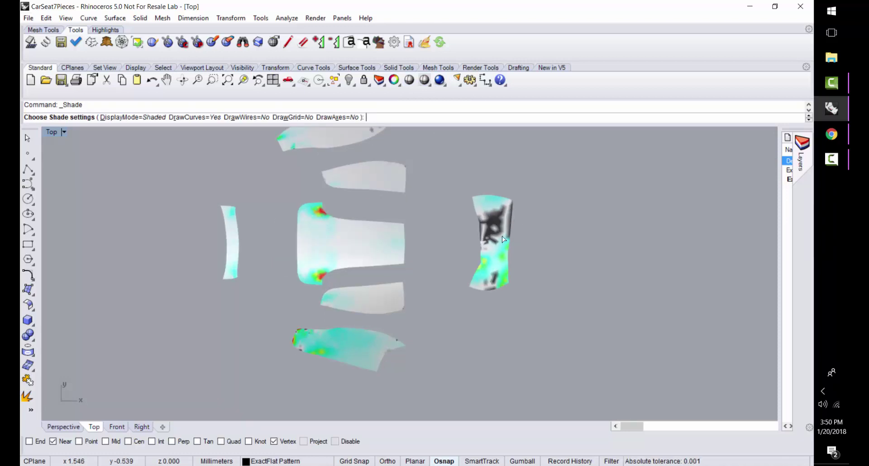
# Review the color legend in the ExactFlat options and close the options
pyautogui.click(395, 45)
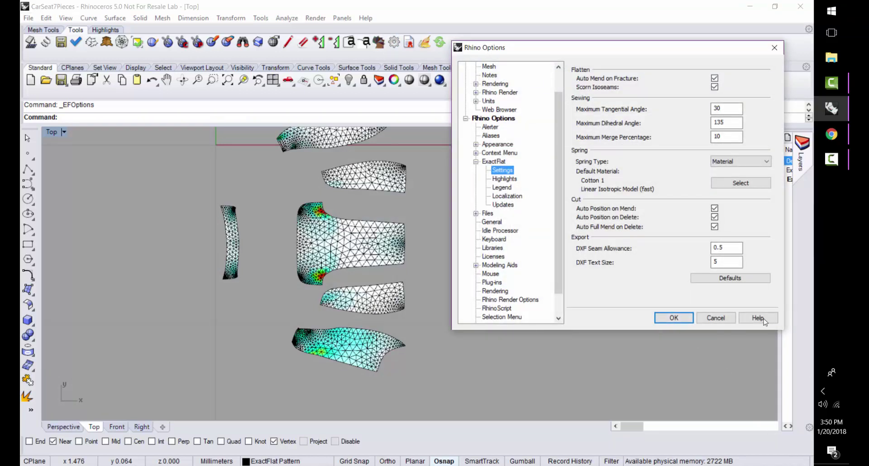
pyautogui.click(510, 188)
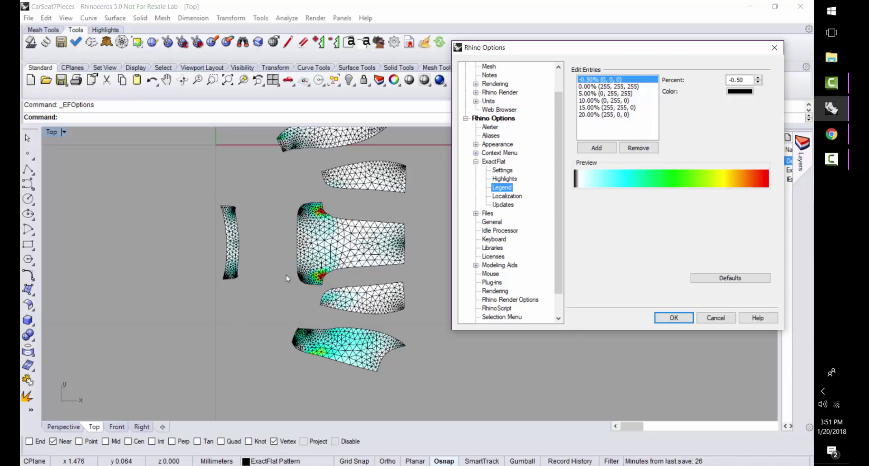
pyautogui.click(692, 319)
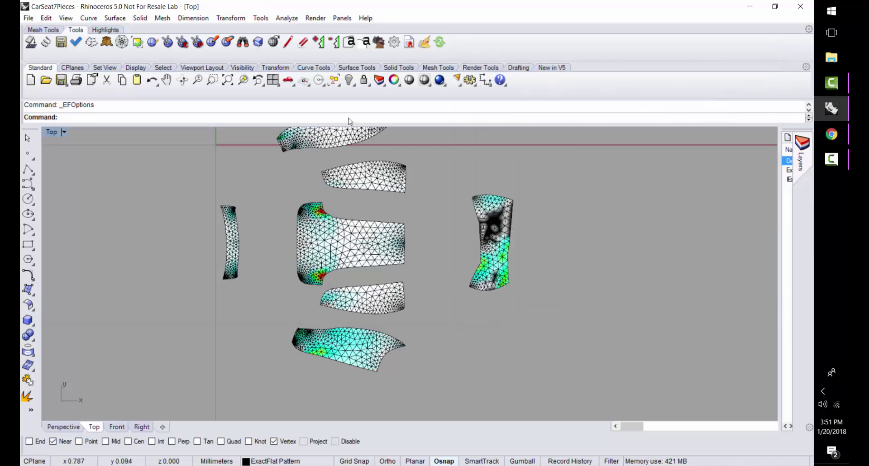
# Set up a spring batch containing all seven flattened pattern pieces
pyautogui.click(228, 80)
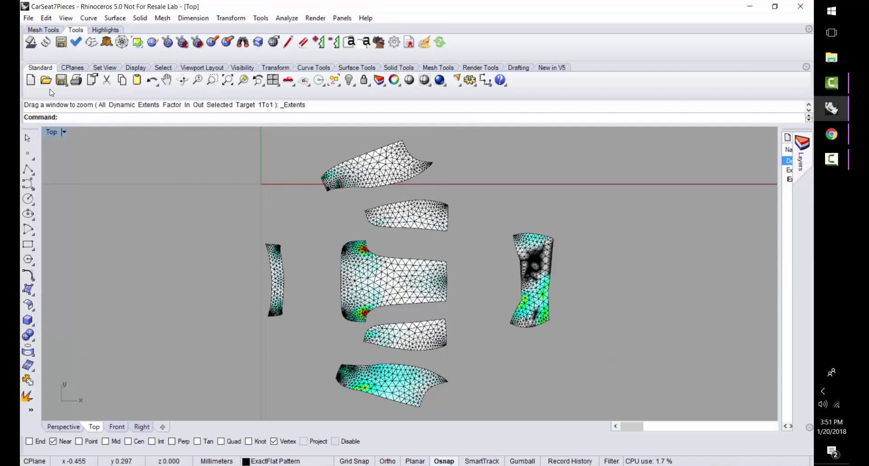
pyautogui.click(46, 43)
pyautogui.click(46, 42)
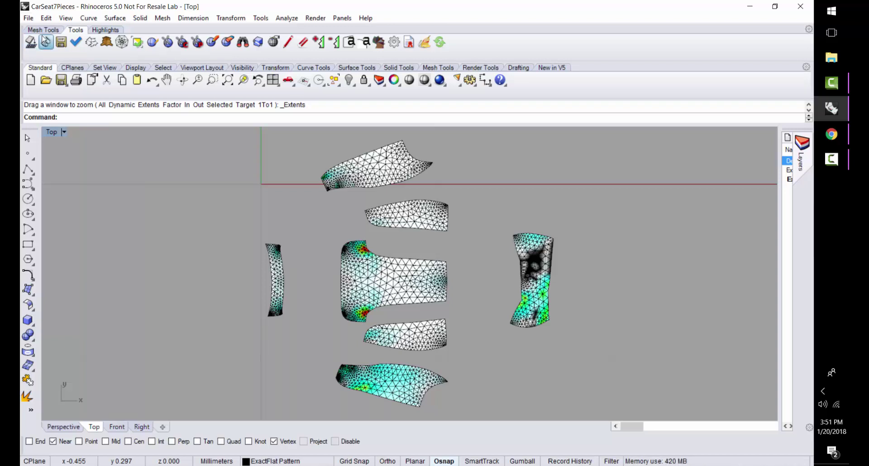
pyautogui.click(373, 177)
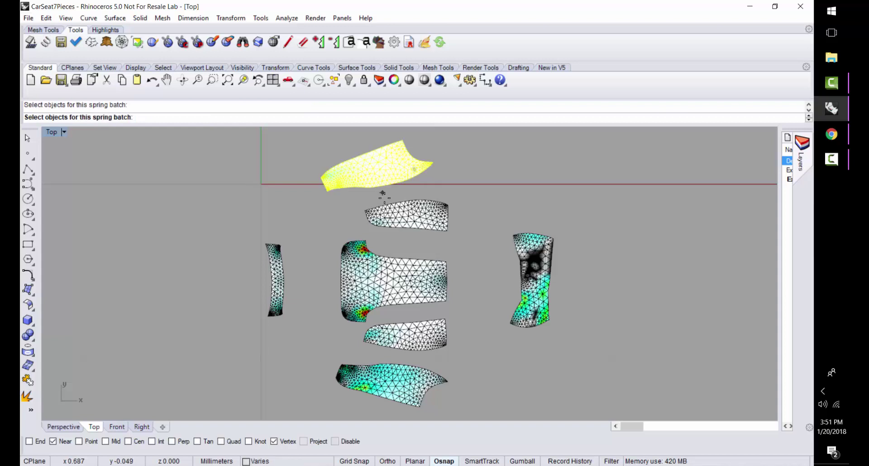
pyautogui.click(401, 216)
pyautogui.click(406, 267)
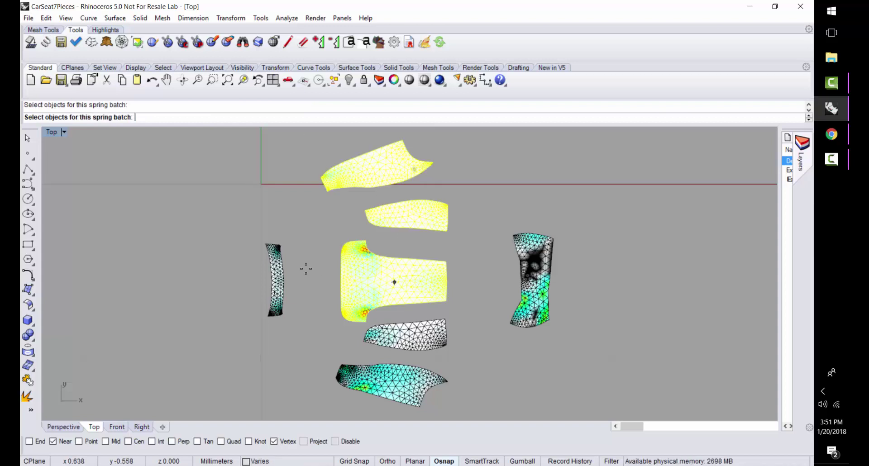
pyautogui.click(277, 288)
pyautogui.click(427, 335)
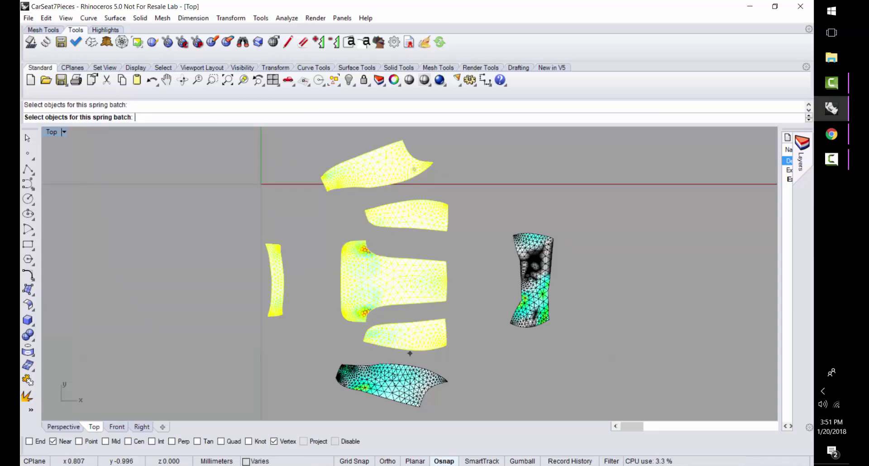
pyautogui.click(391, 385)
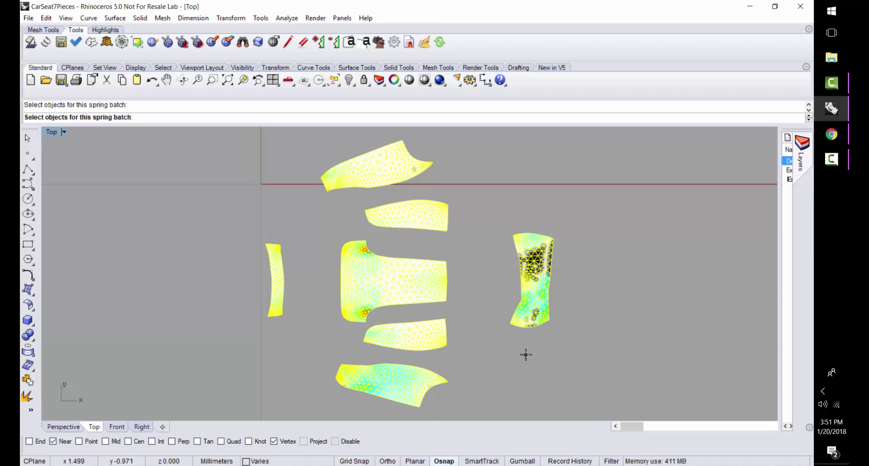
pyautogui.press('Return')
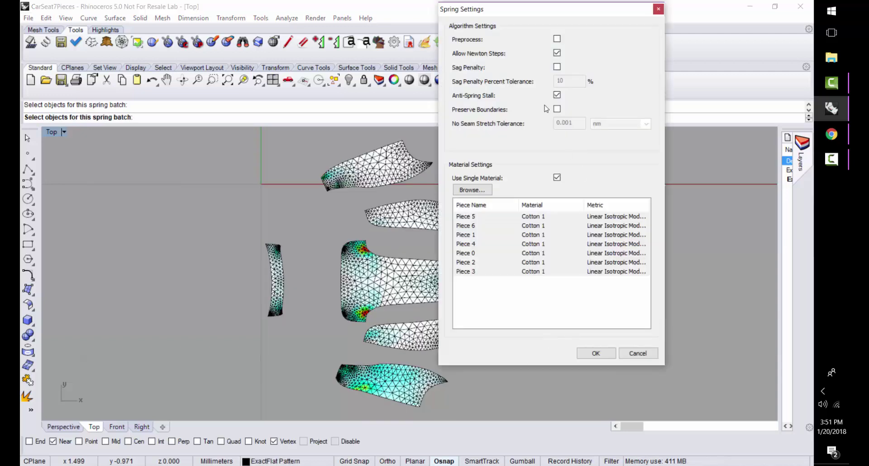
# Keep Cotton 1 with the Linear Isotropic Model (fast) as the single material and start springing the batch
pyautogui.moveTo(528, 10); pyautogui.dragTo(616, 8)
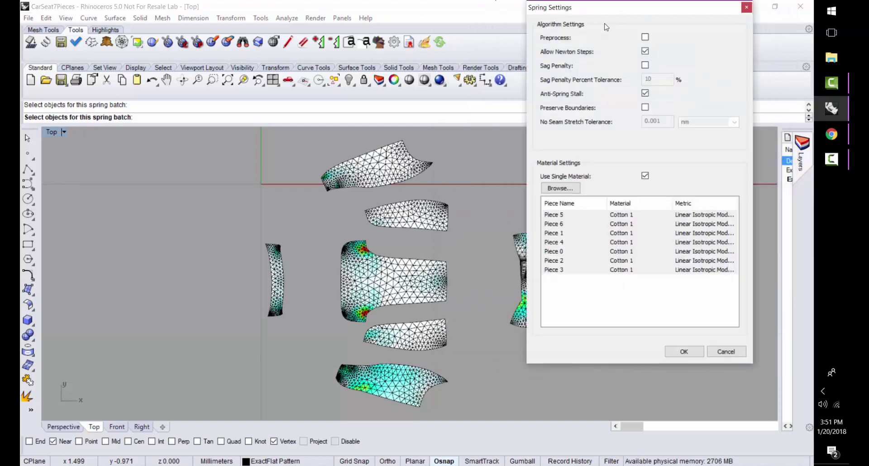
pyautogui.click(569, 188)
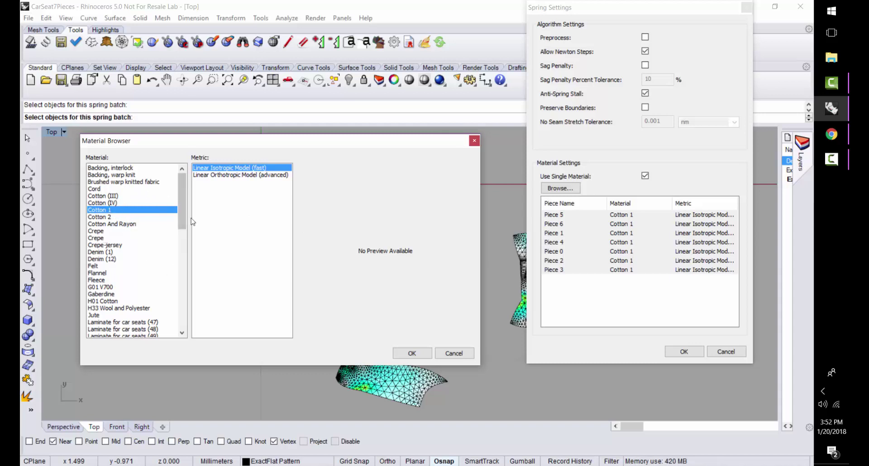
pyautogui.moveTo(183, 223); pyautogui.dragTo(199, 172)
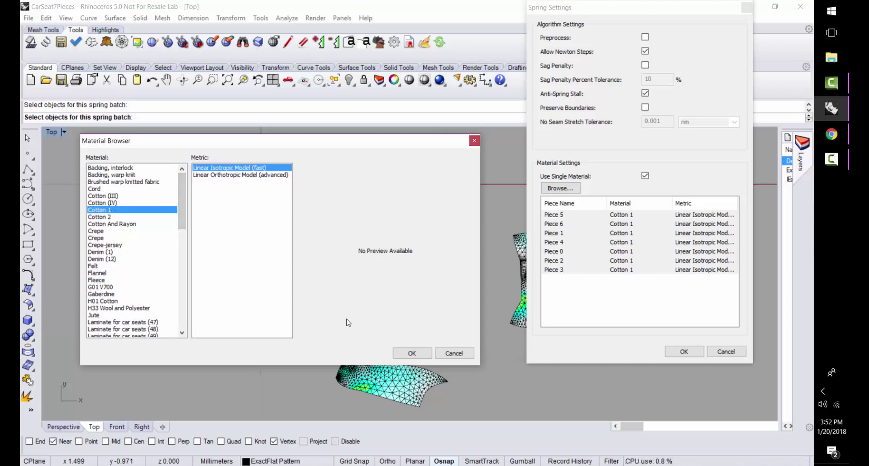
pyautogui.click(398, 354)
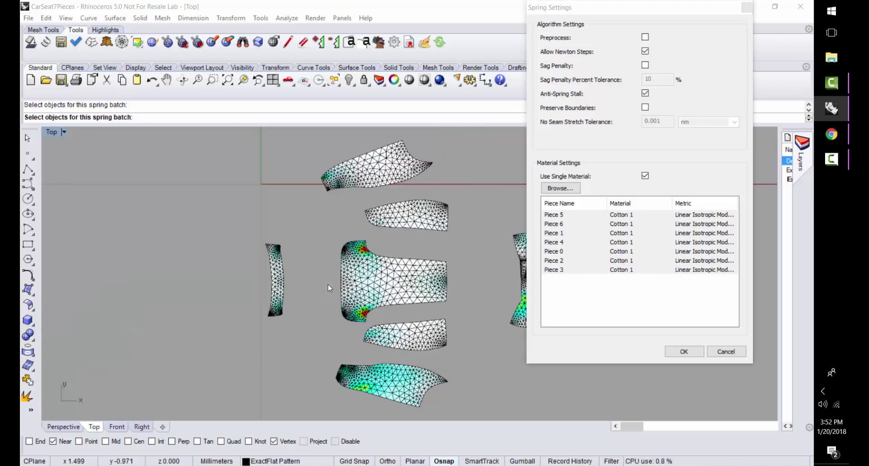
pyautogui.click(684, 352)
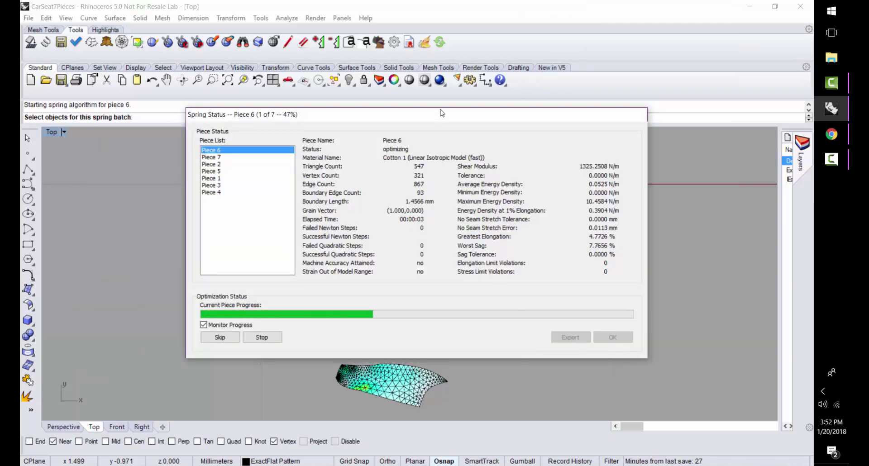
# Let the spring run finish on every piece while watching the patterns, and close the spring status report
pyautogui.moveTo(358, 114); pyautogui.dragTo(665, 12)
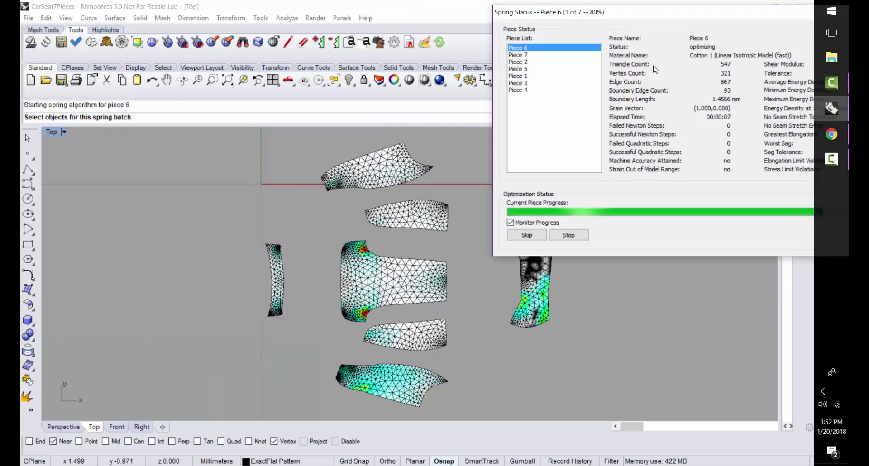
pyautogui.moveTo(637, 21); pyautogui.dragTo(688, 11)
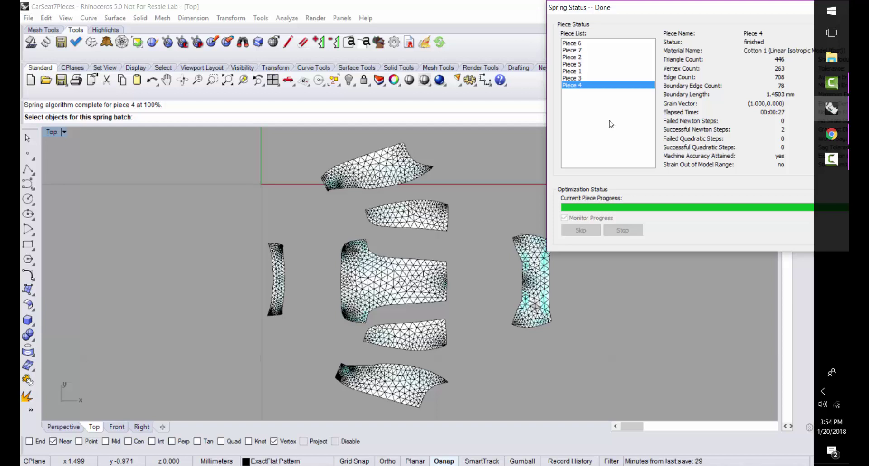
pyautogui.click(710, 6)
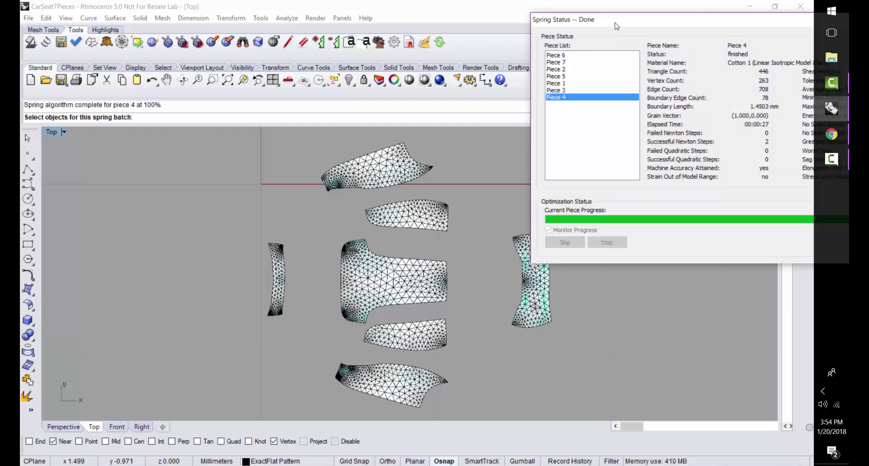
pyautogui.moveTo(614, 23); pyautogui.dragTo(667, 18)
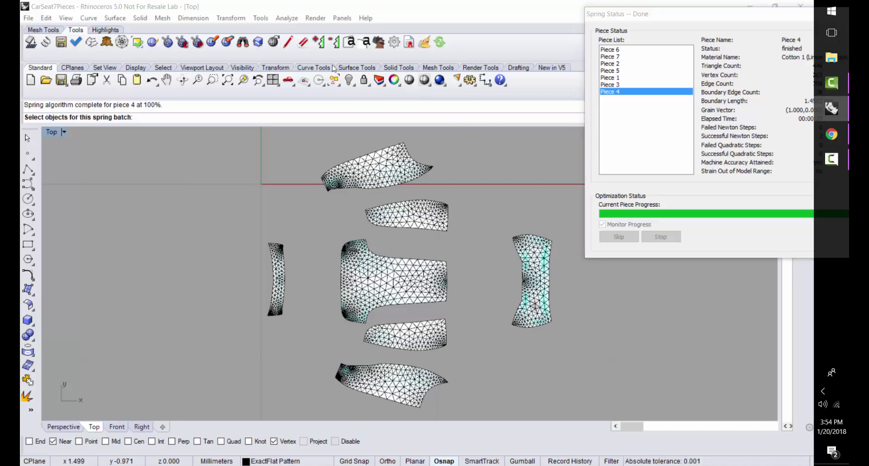
pyautogui.moveTo(672, 12); pyautogui.dragTo(412, 44)
pyautogui.click(738, 269)
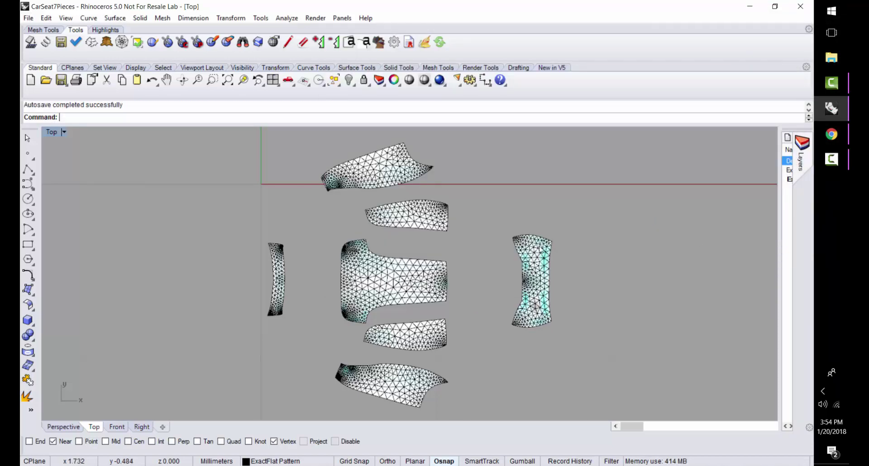
# Check the sprung pieces in a shaded preview and toggle the piece ID highlight on and off
pyautogui.click(408, 80)
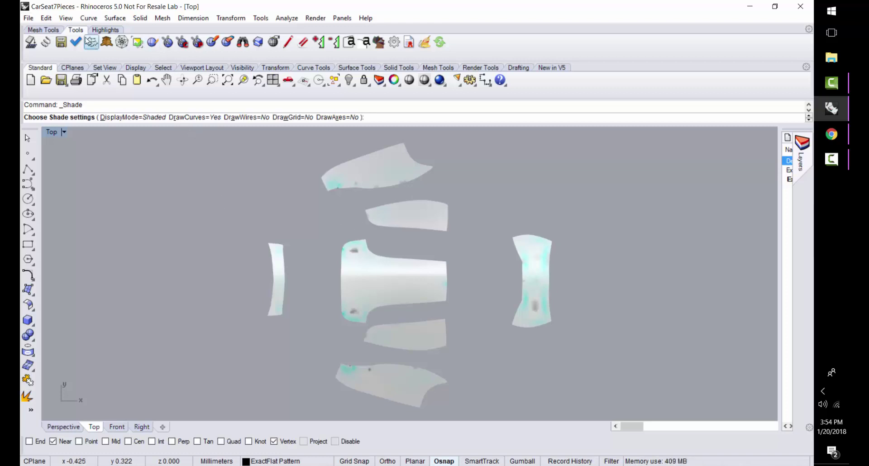
pyautogui.click(105, 30)
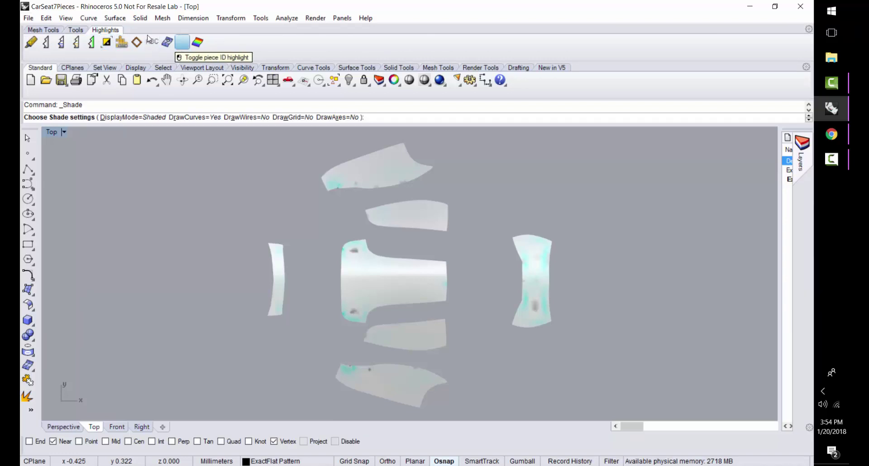
pyautogui.click(182, 42)
pyautogui.click(183, 42)
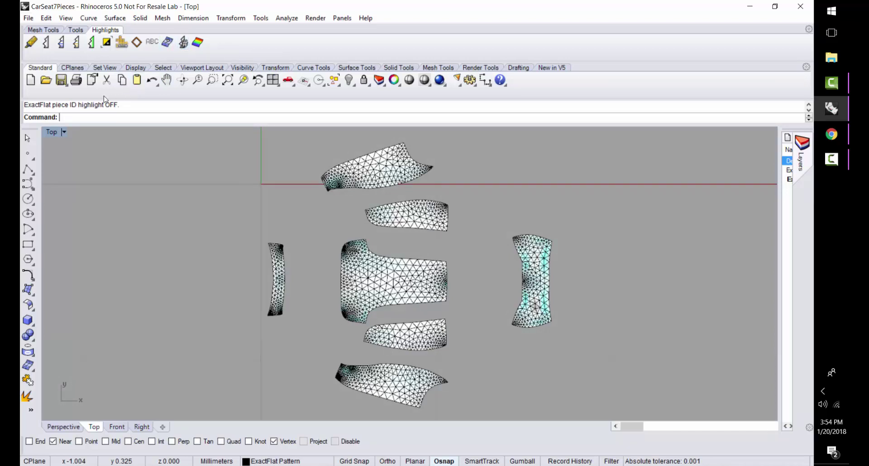
# Try the Wireframe and Shaded display modes in the Top view and return it to Rendered
pyautogui.click(64, 132)
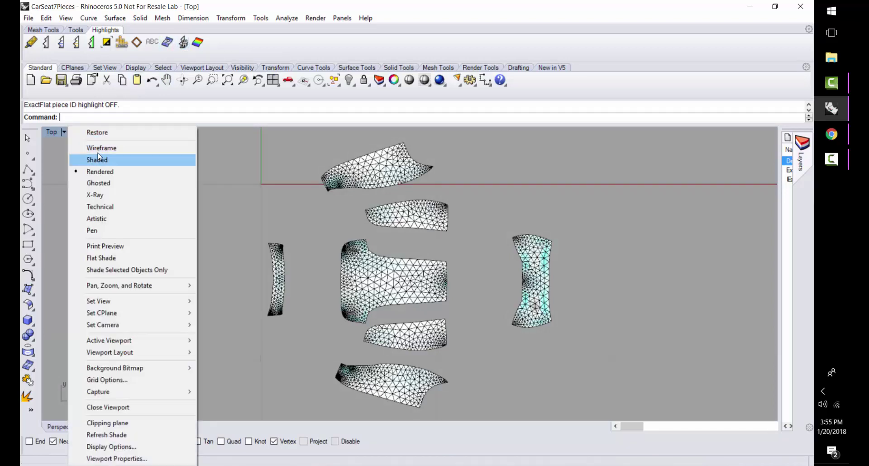
pyautogui.click(97, 148)
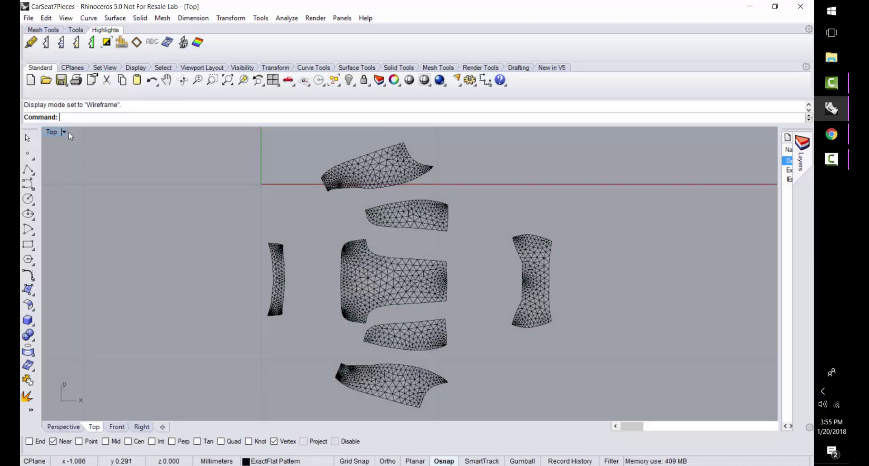
pyautogui.click(64, 132)
pyautogui.click(97, 158)
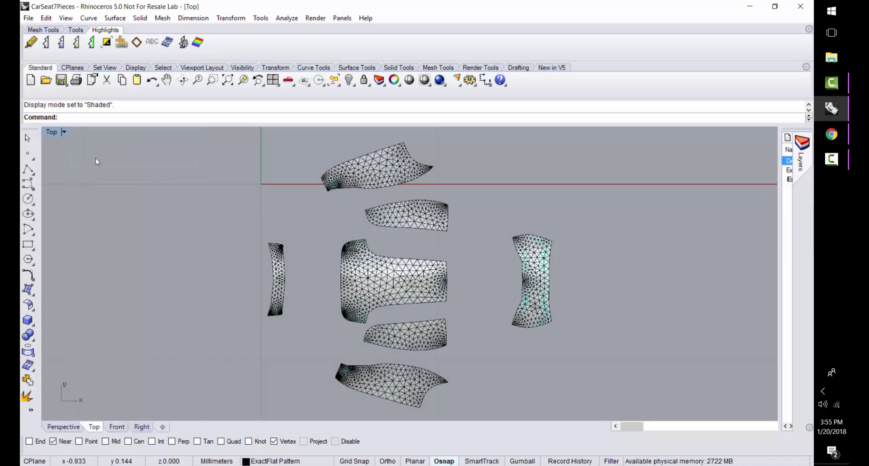
pyautogui.click(64, 132)
pyautogui.click(97, 168)
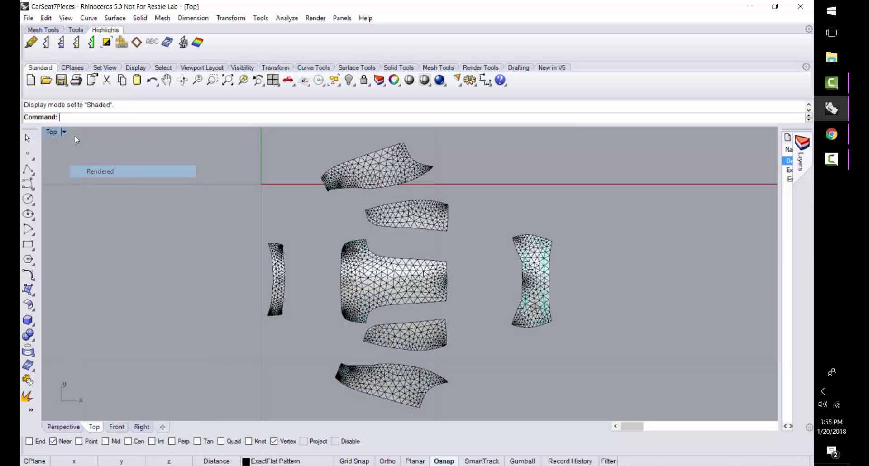
# Turn off the tag label and split point highlights and turn on the piece ID highlight
pyautogui.click(183, 42)
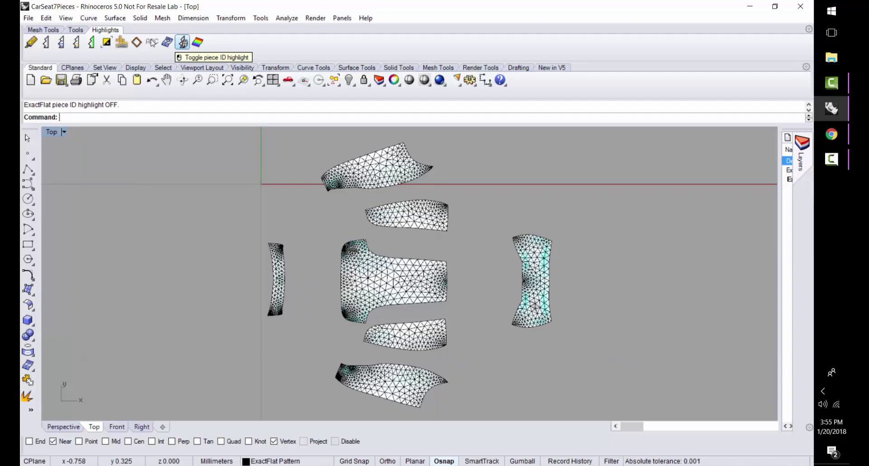
pyautogui.click(183, 42)
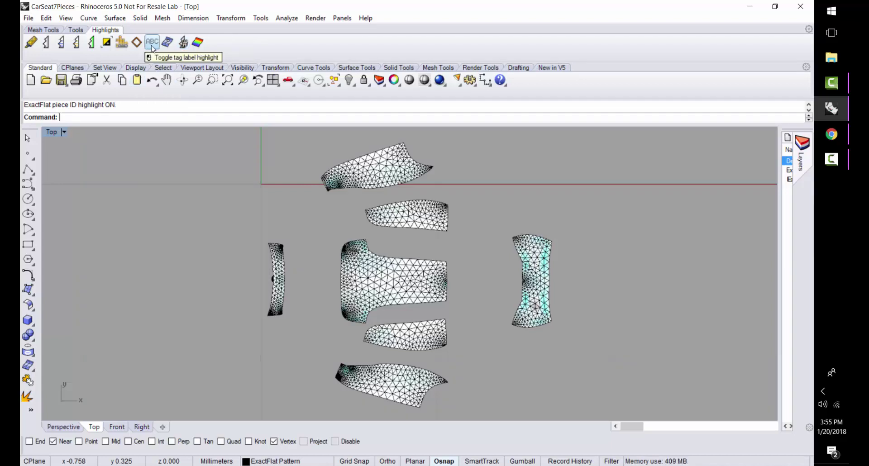
pyautogui.click(152, 45)
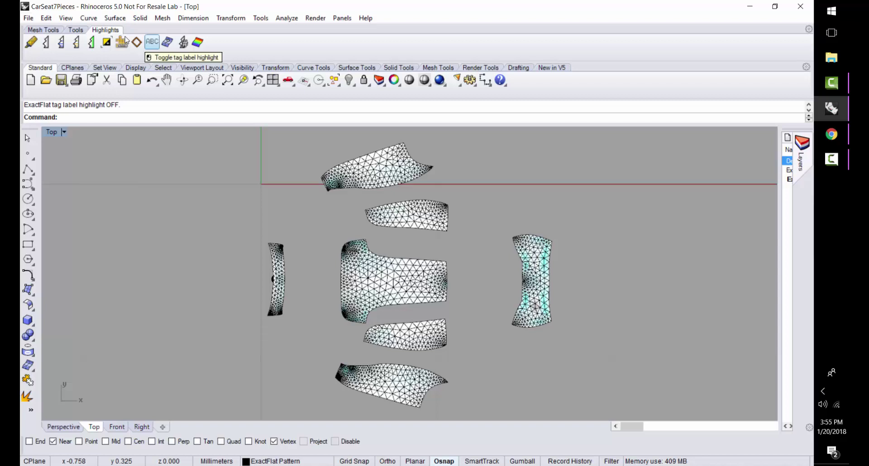
pyautogui.click(167, 42)
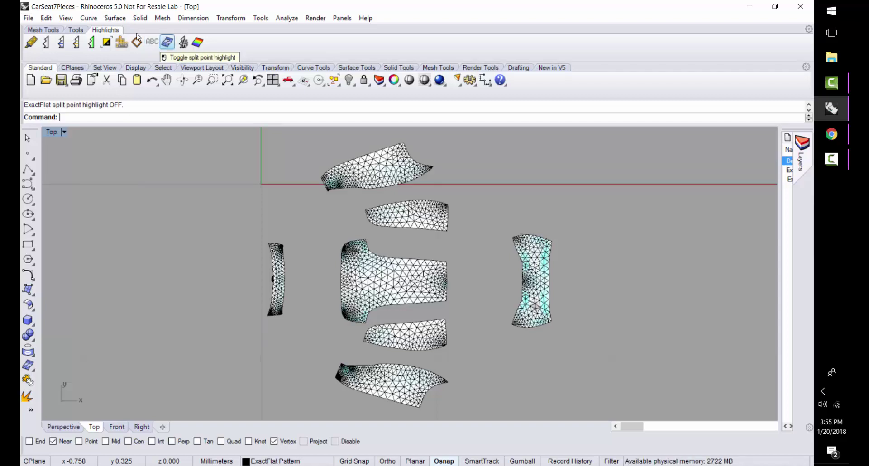
pyautogui.click(183, 42)
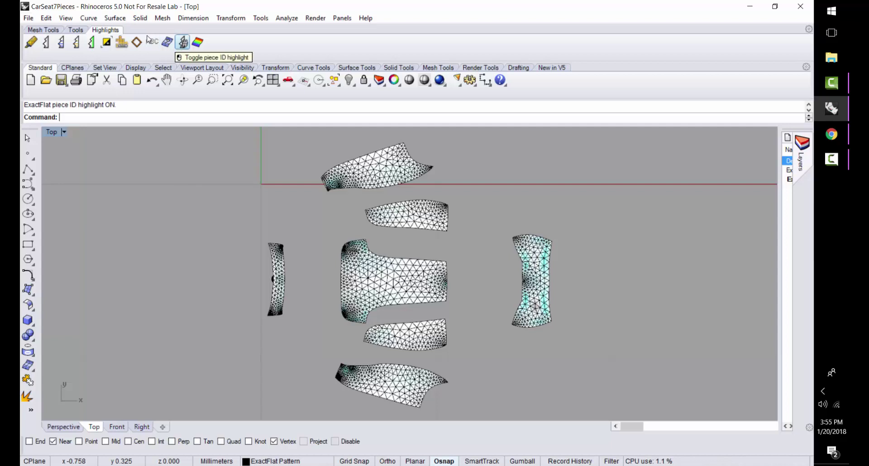
# Set the Top view to Wireframe display and inspect the ID numbers on the pattern pieces
pyautogui.click(64, 132)
pyautogui.click(90, 148)
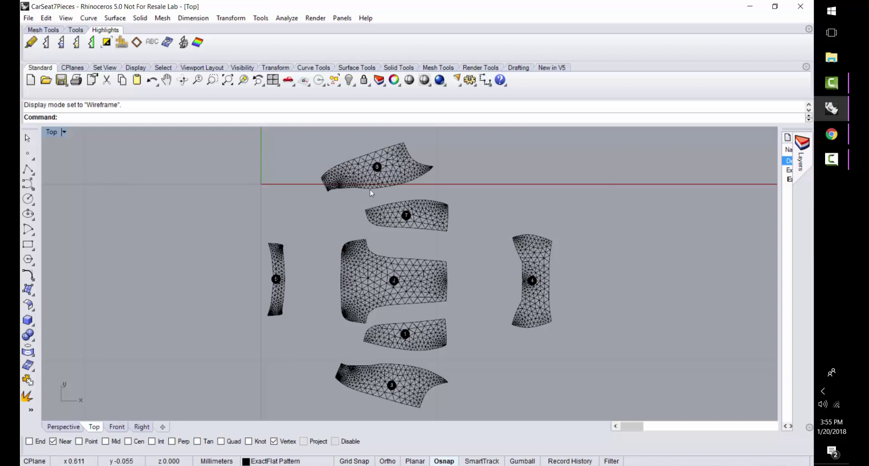
pyautogui.scroll(2, 385, 187)
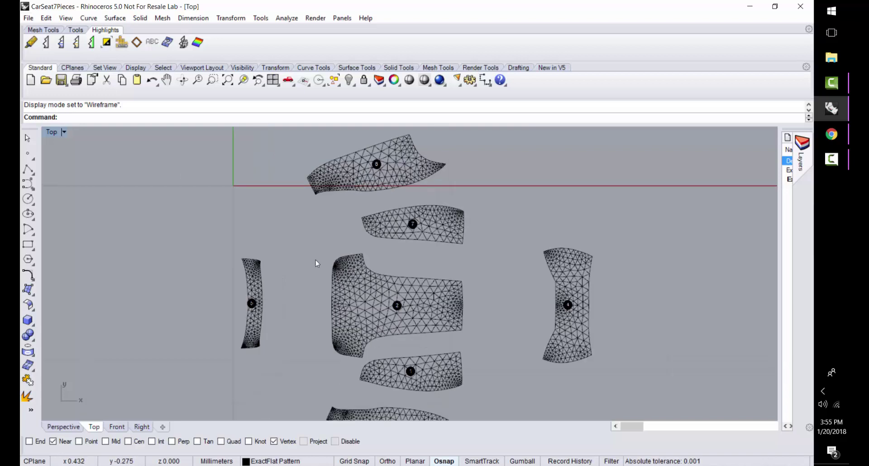
pyautogui.scroll(3, 417, 371)
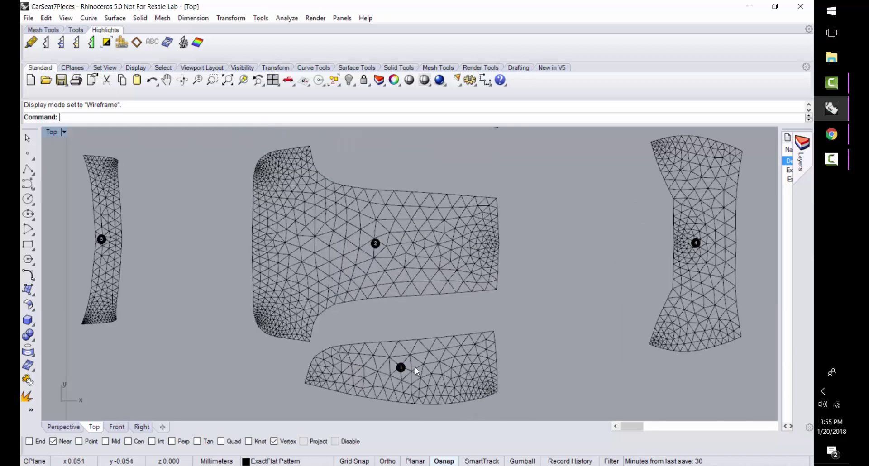
pyautogui.scroll(-3, 397, 247)
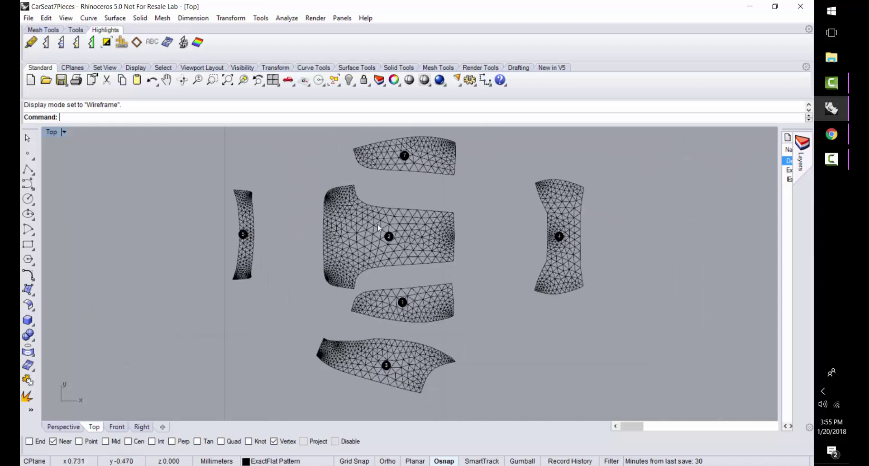
pyautogui.scroll(-1, 384, 236)
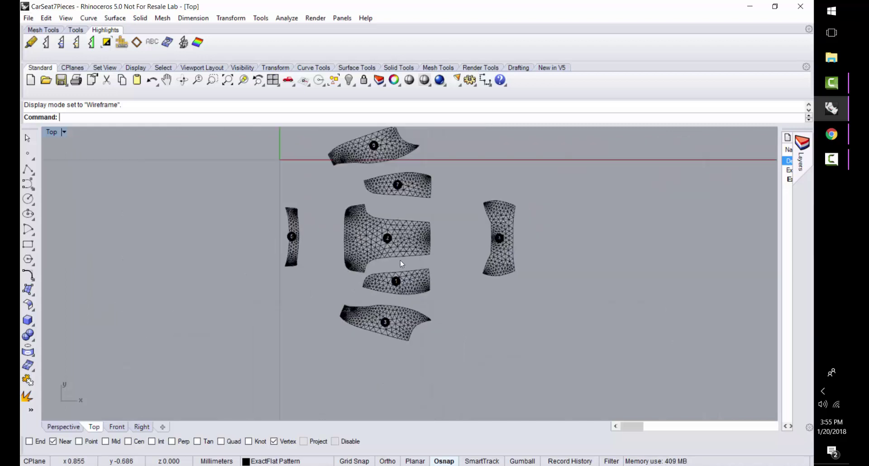
pyautogui.scroll(-1, 400, 262)
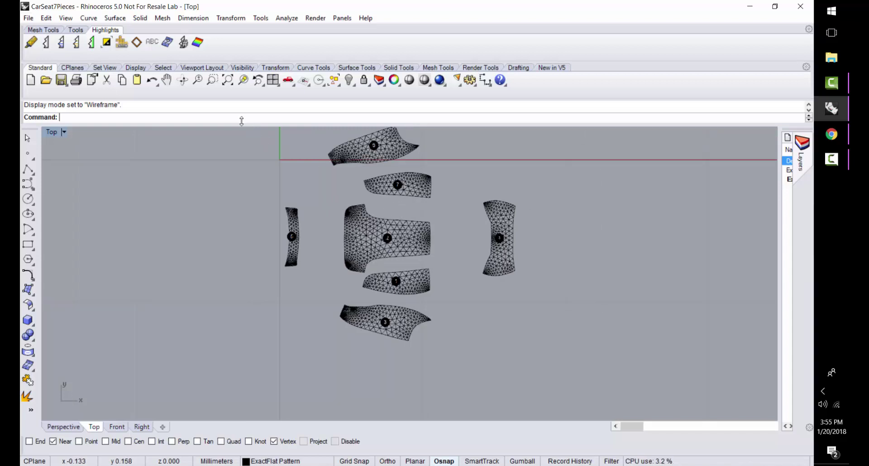
# Turn on the rainbow highlight, examine how the pattern piece edges connect, and turn the highlight off again
pyautogui.click(128, 43)
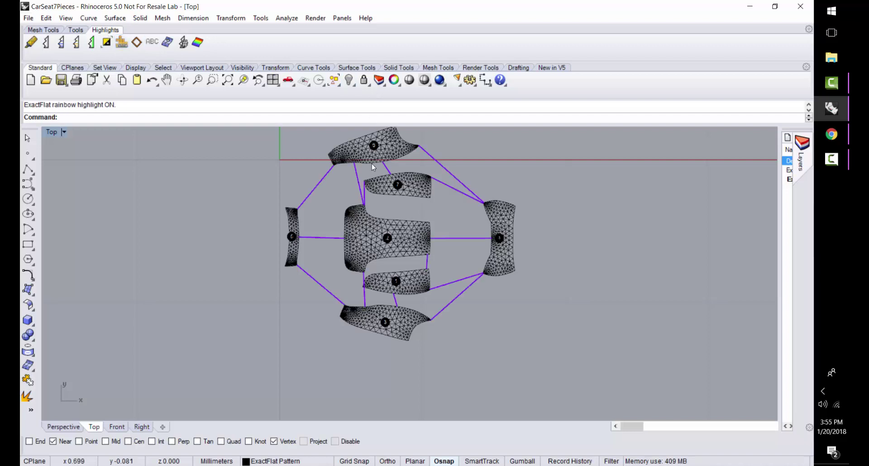
pyautogui.scroll(3, 346, 170)
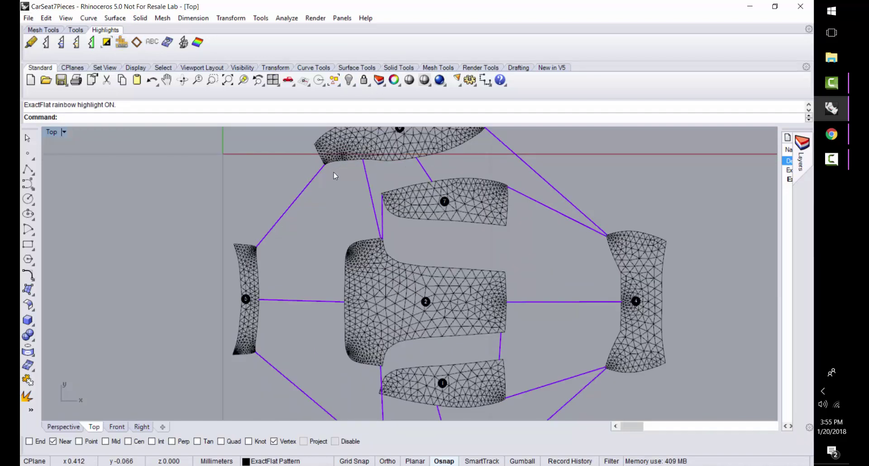
pyautogui.scroll(2, 333, 172)
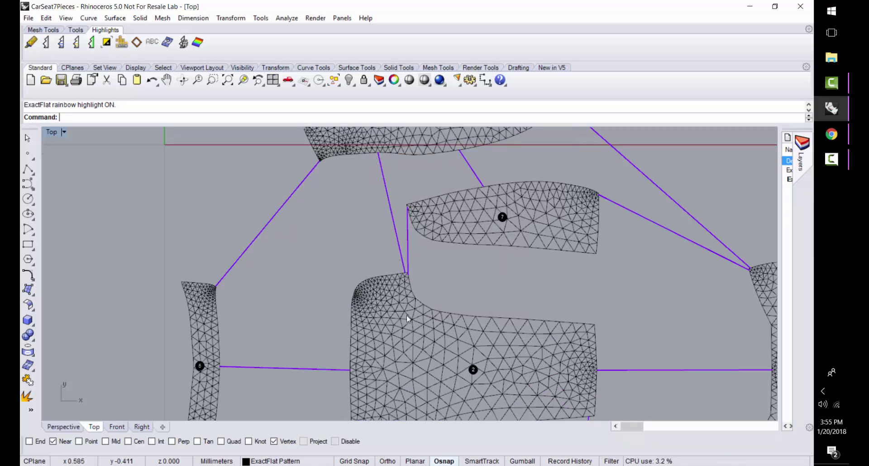
pyautogui.scroll(2, 379, 298)
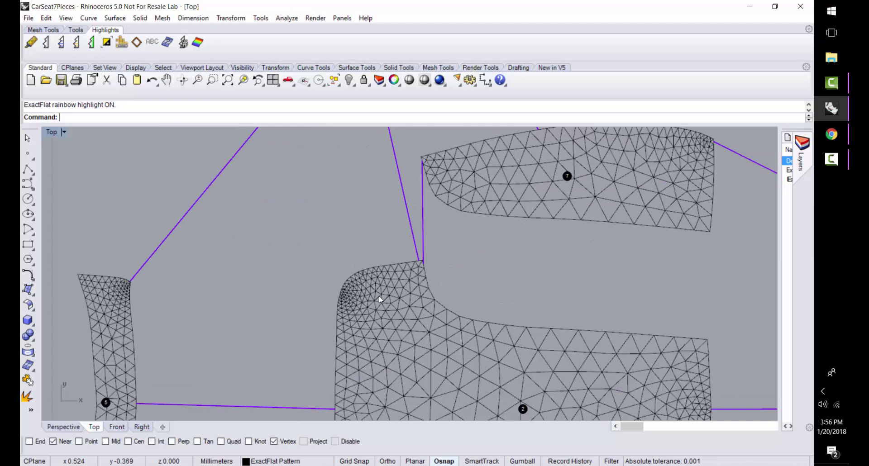
pyautogui.scroll(-4, 379, 299)
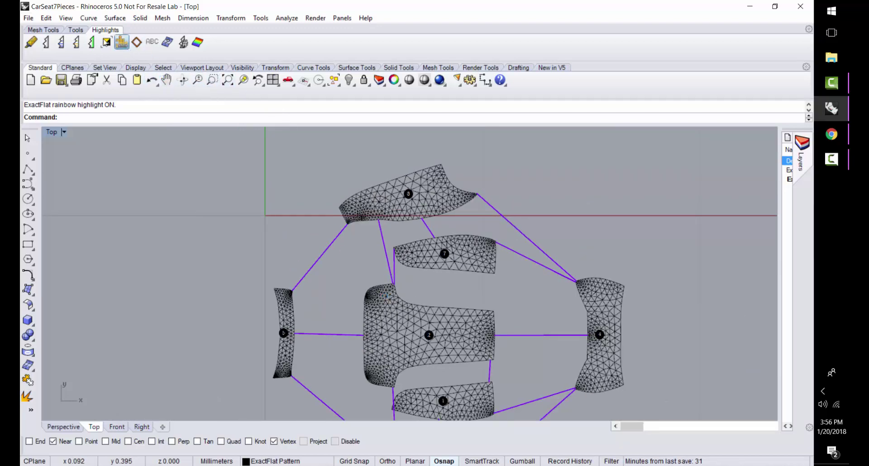
pyautogui.click(121, 42)
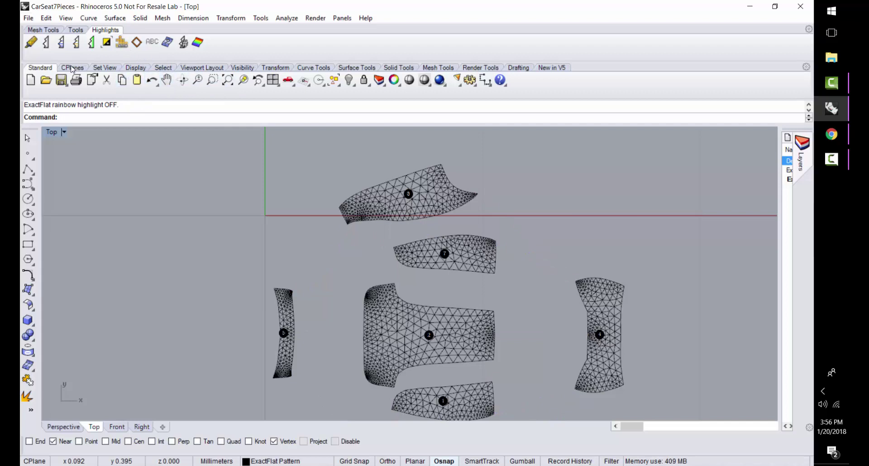
# Delete the cuts joining piece 7 and piece 1 to central piece 2, merging the three into one pattern piece
pyautogui.click(73, 30)
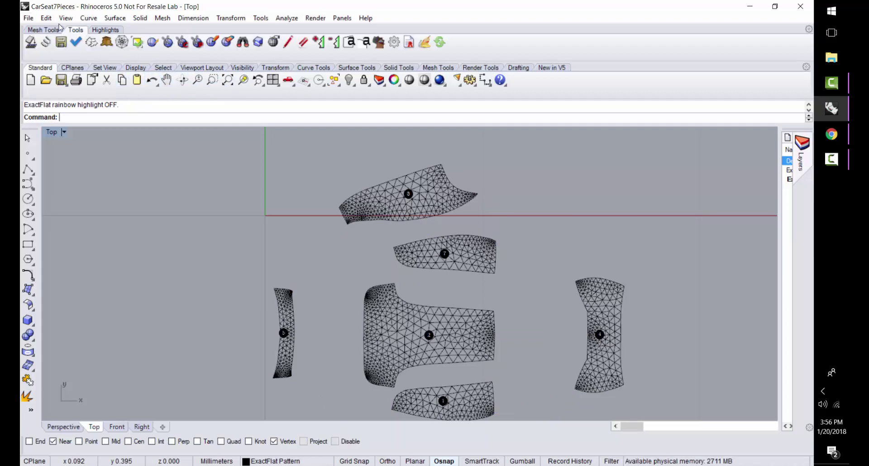
pyautogui.click(225, 44)
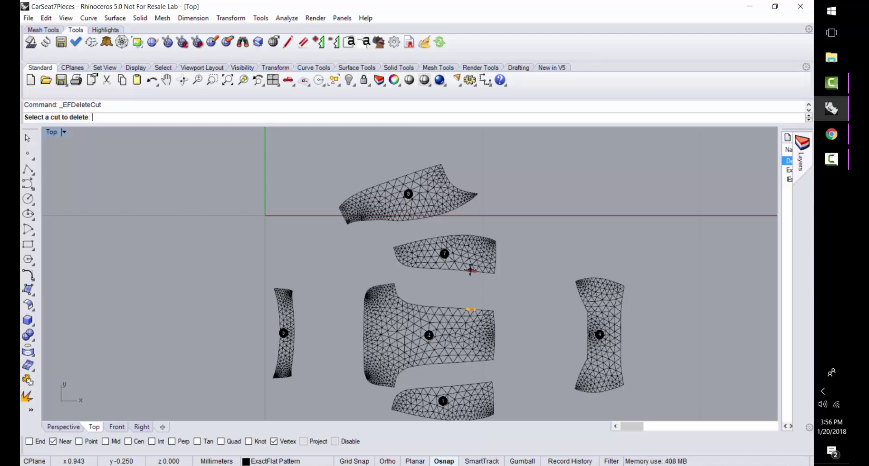
pyautogui.click(471, 270)
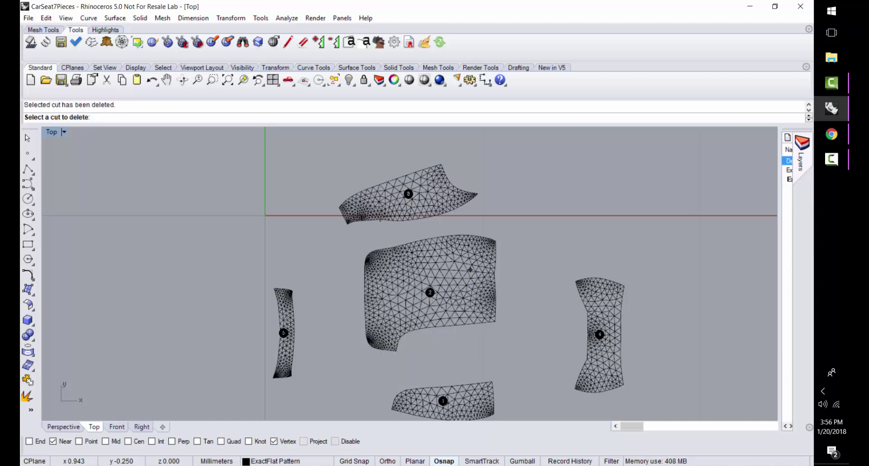
pyautogui.rightClick(473, 332)
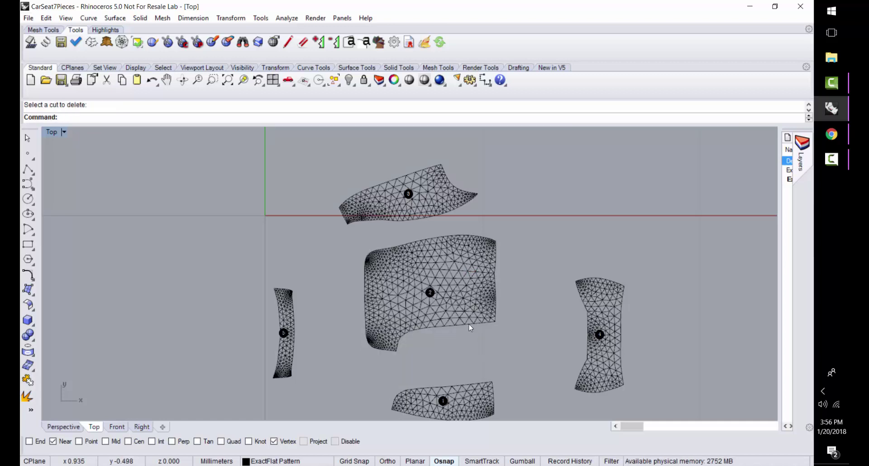
pyautogui.rightClick(468, 326)
pyautogui.click(468, 325)
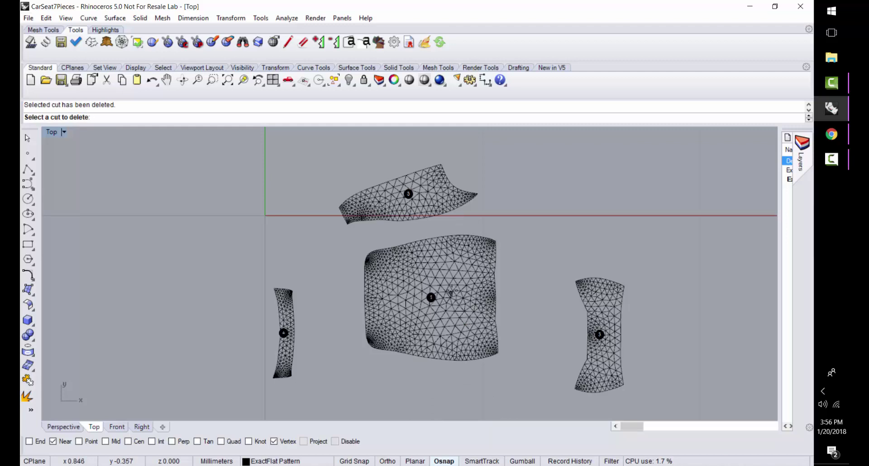
# Finish deleting cuts and move the lowest side piece up close beneath the merged central piece
pyautogui.scroll(3, 430, 301)
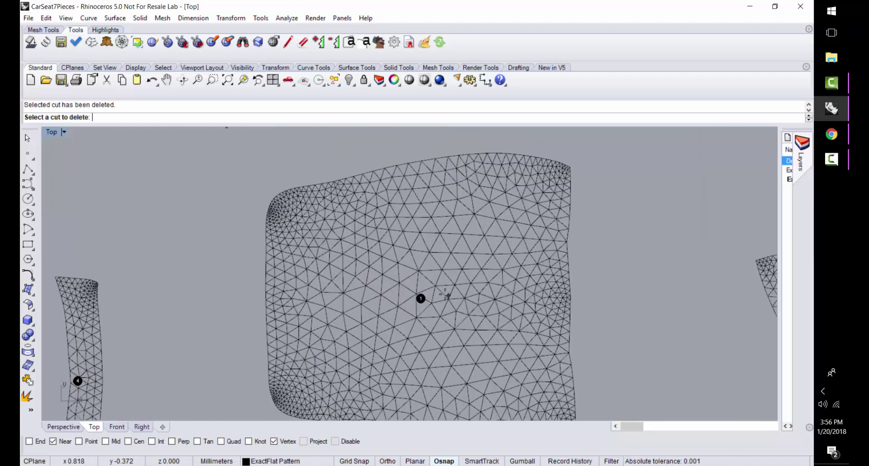
pyautogui.scroll(-2, 430, 301)
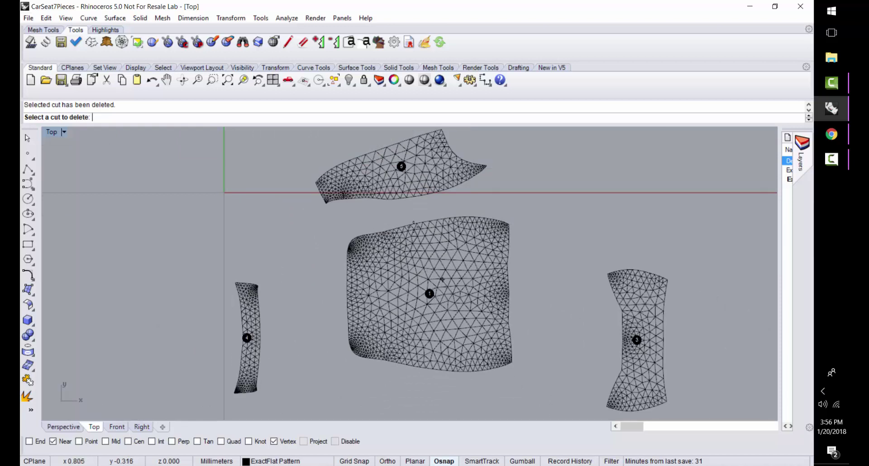
pyautogui.scroll(-3, 567, 342)
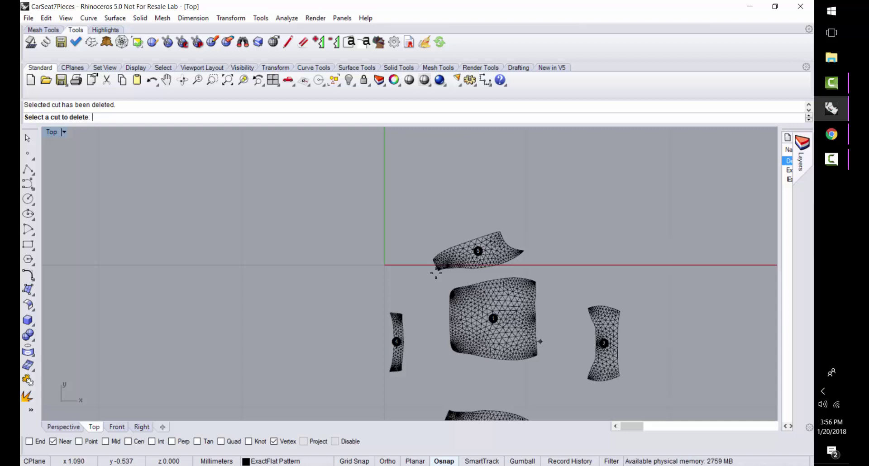
pyautogui.press('Escape')
pyautogui.moveTo(503, 416); pyautogui.dragTo(513, 381)
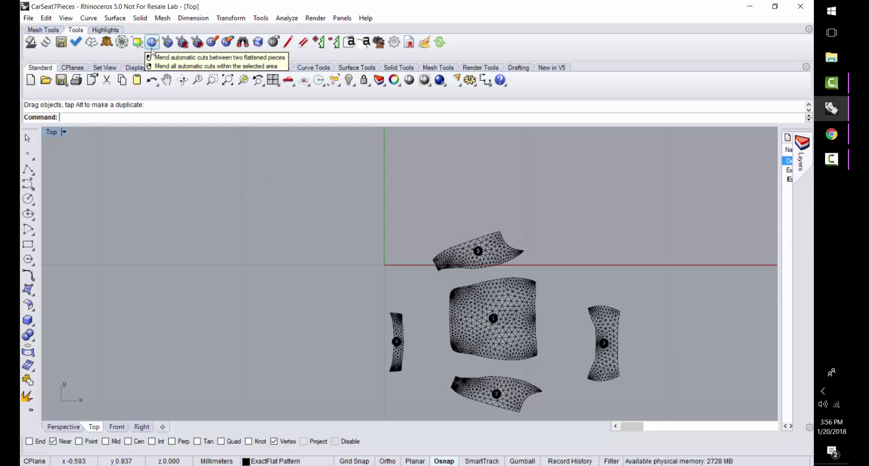
# Make a plane cut straight across the middle of piece 3, from its inner edge vertex to its outer edge
pyautogui.click(201, 47)
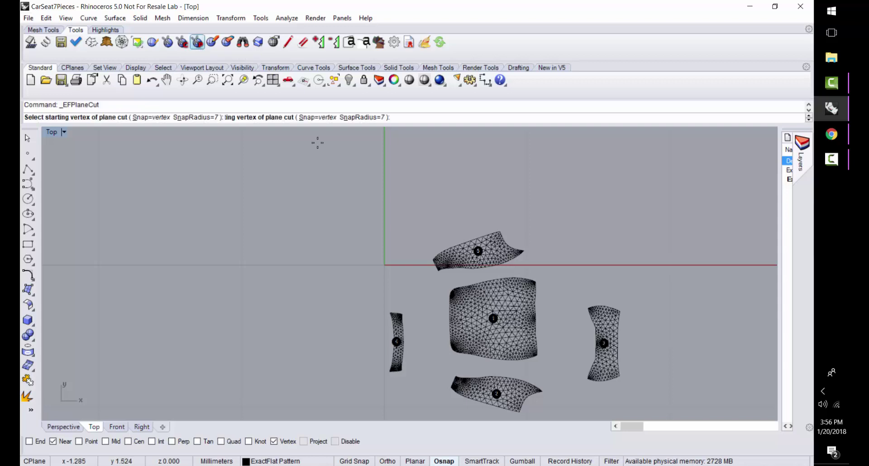
pyautogui.scroll(2, 593, 341)
pyautogui.scroll(3, 593, 340)
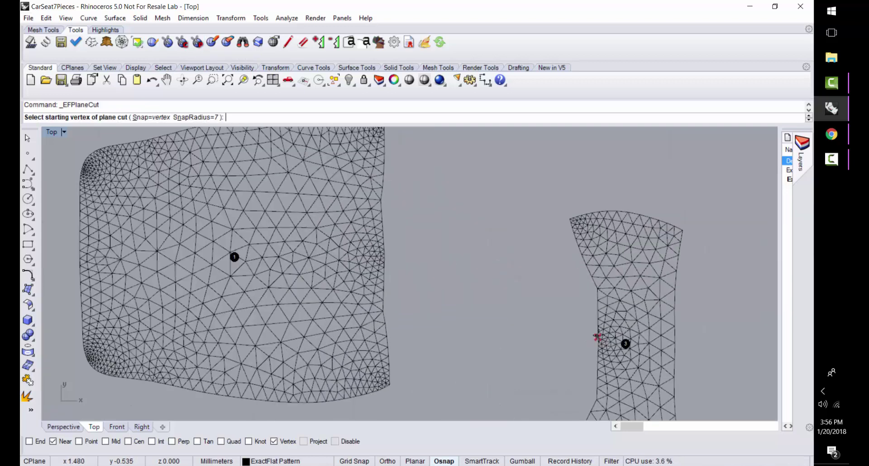
pyautogui.click(598, 346)
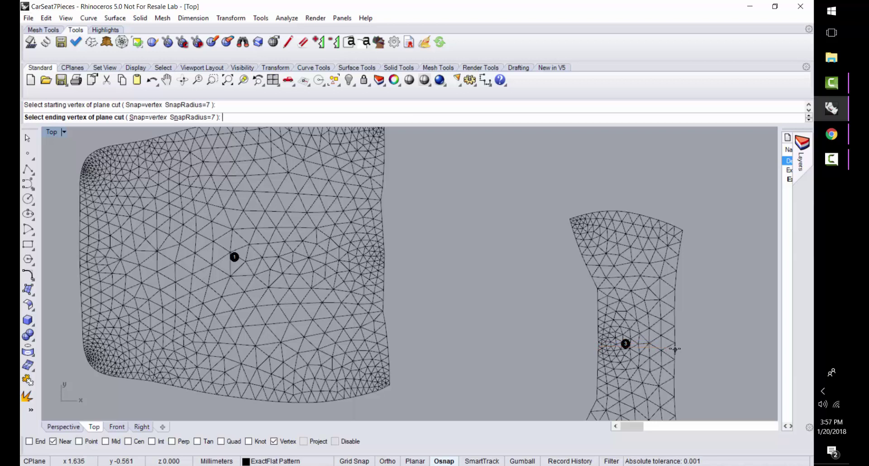
pyautogui.click(545, 280)
pyautogui.click(658, 349)
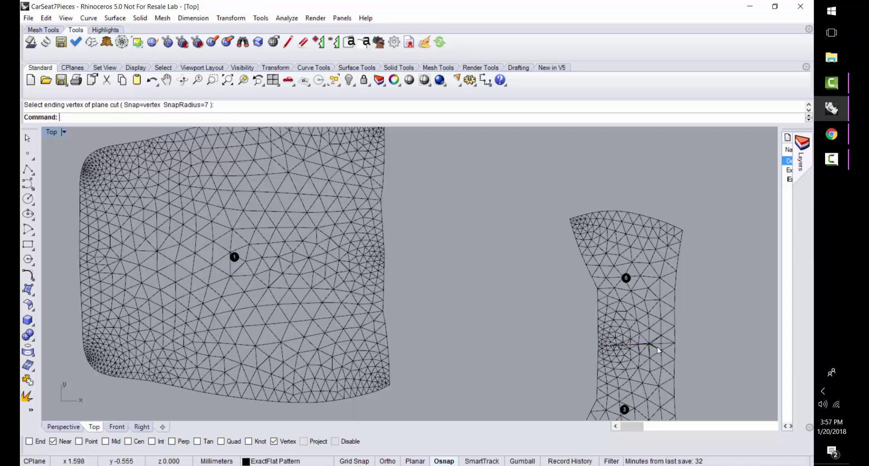
# Move the two halves of the cut piece upward, leaving a clear gap between them
pyautogui.click(636, 330)
pyautogui.moveTo(649, 343); pyautogui.dragTo(641, 275)
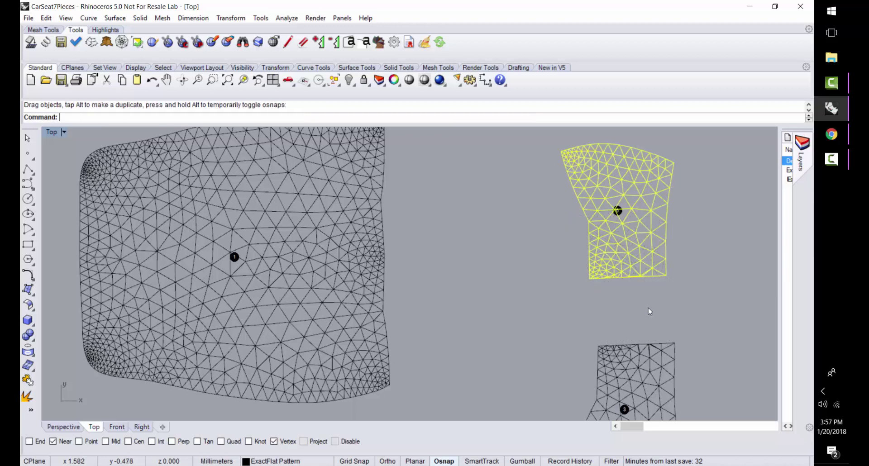
pyautogui.click(524, 250)
pyautogui.moveTo(633, 371); pyautogui.dragTo(629, 335)
pyautogui.click(550, 348)
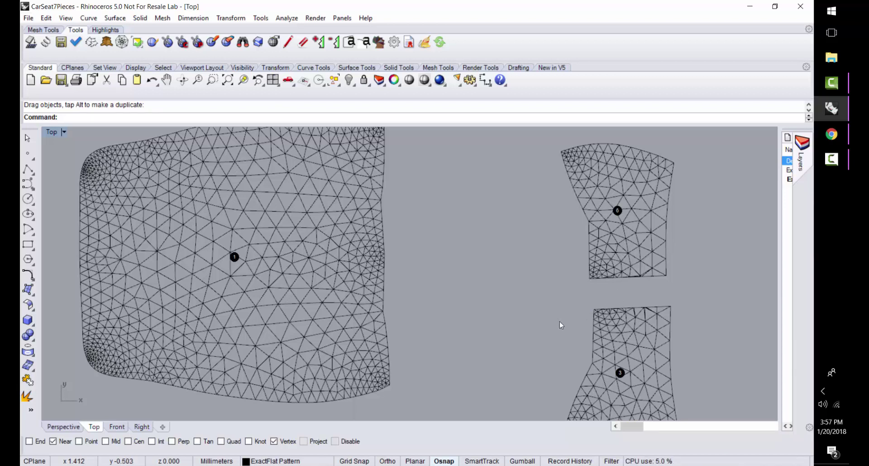
# Draw a degree 3 S-shaped control point curve across central piece 1, extending past both of its side edges
pyautogui.scroll(-1, 483, 312)
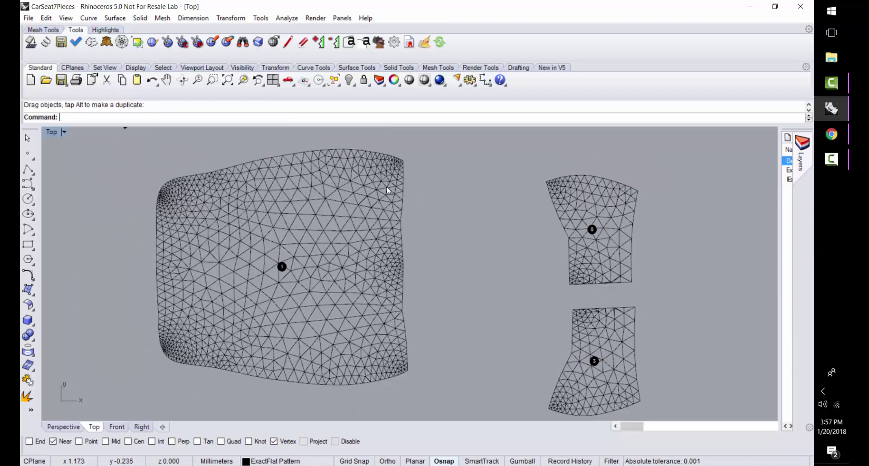
pyautogui.scroll(-1, 434, 247)
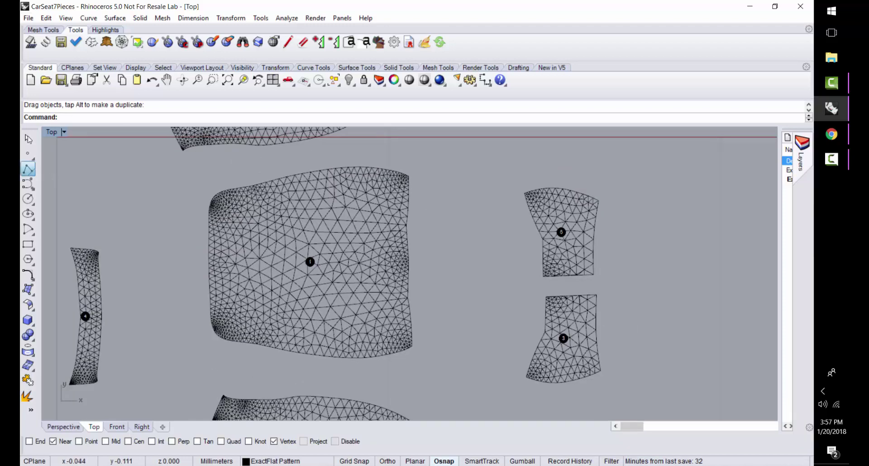
pyautogui.click(28, 170)
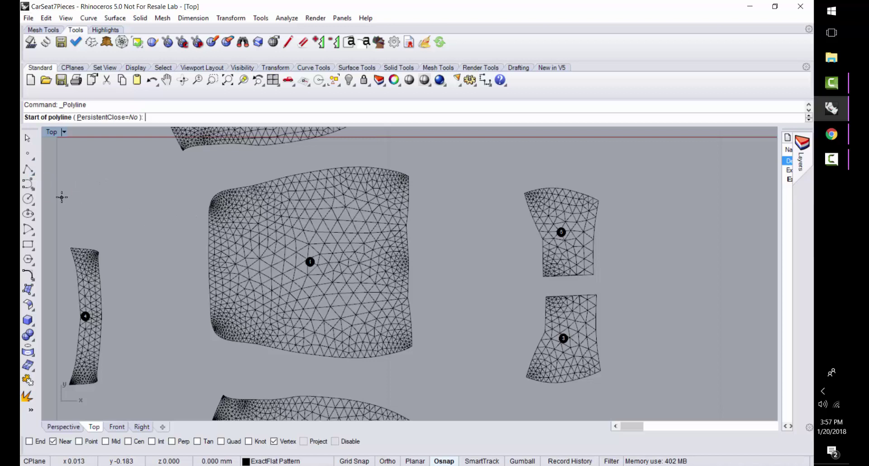
pyautogui.click(28, 184)
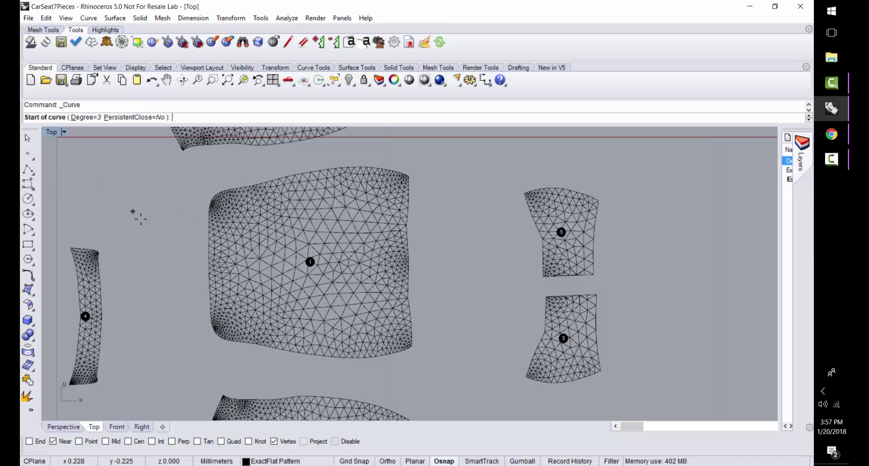
pyautogui.click(175, 237)
pyautogui.click(232, 209)
pyautogui.click(274, 254)
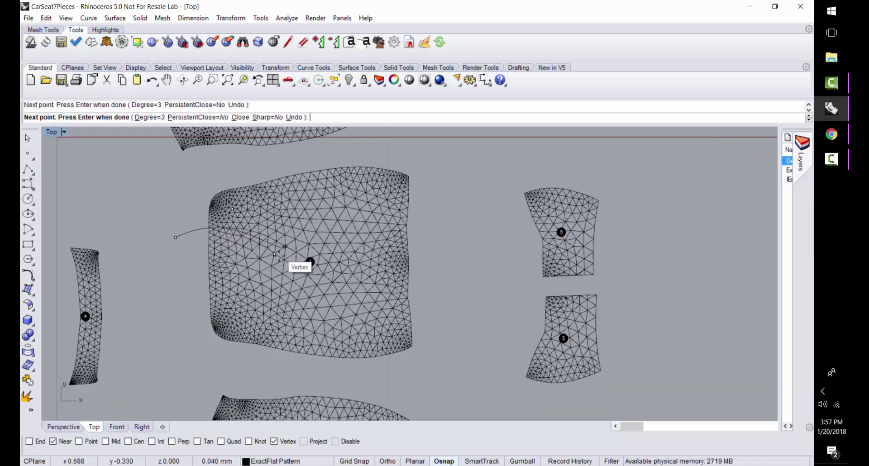
pyautogui.click(376, 302)
pyautogui.click(409, 257)
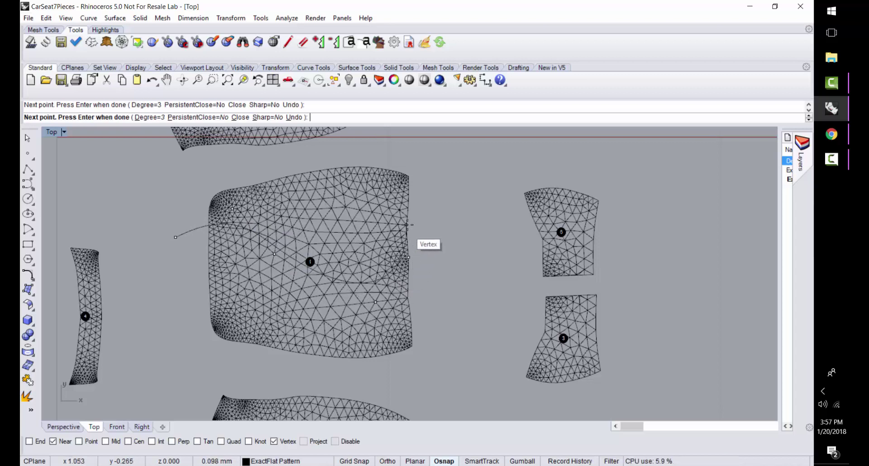
pyautogui.click(440, 210)
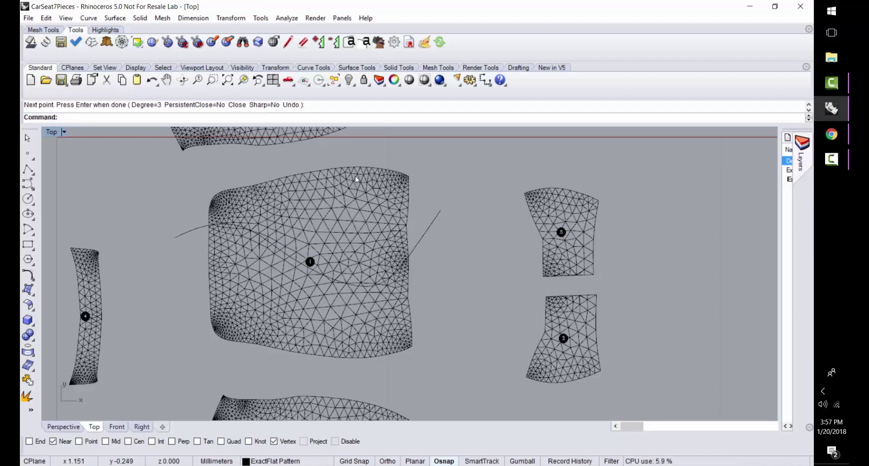
pyautogui.press('Return')
# Project the S-shaped curve onto the central piece 1 mesh
pyautogui.write('P')
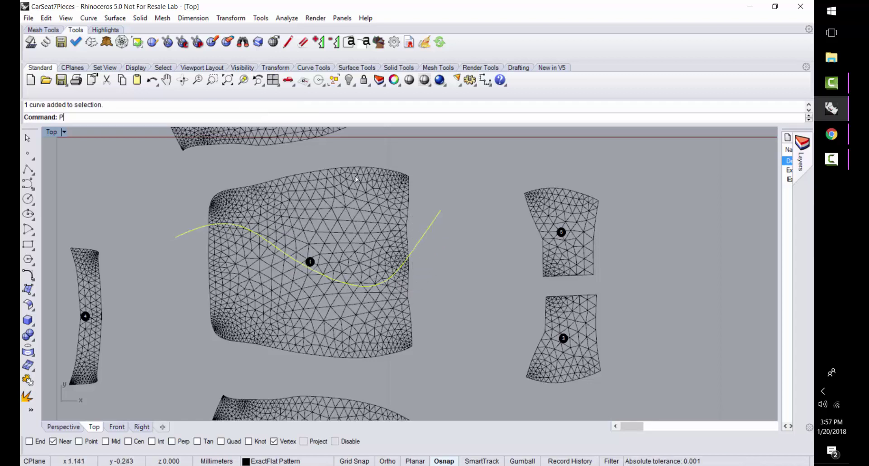
pyautogui.write('ro')
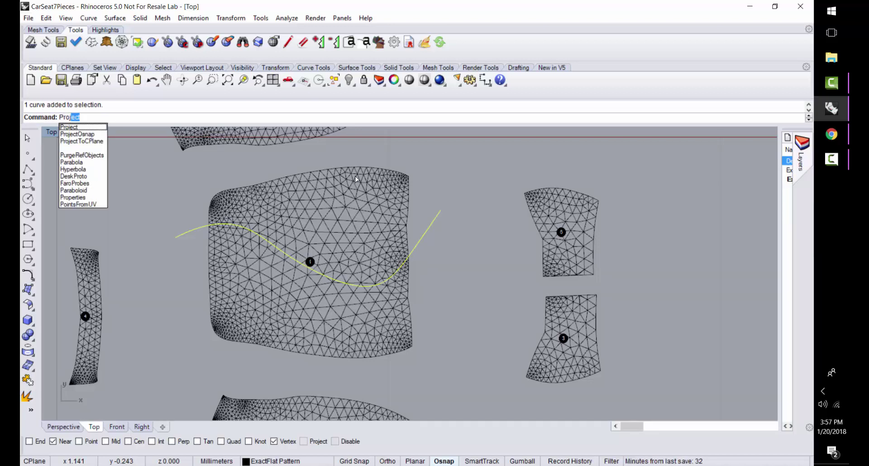
pyautogui.write('ject')
pyautogui.press('Return')
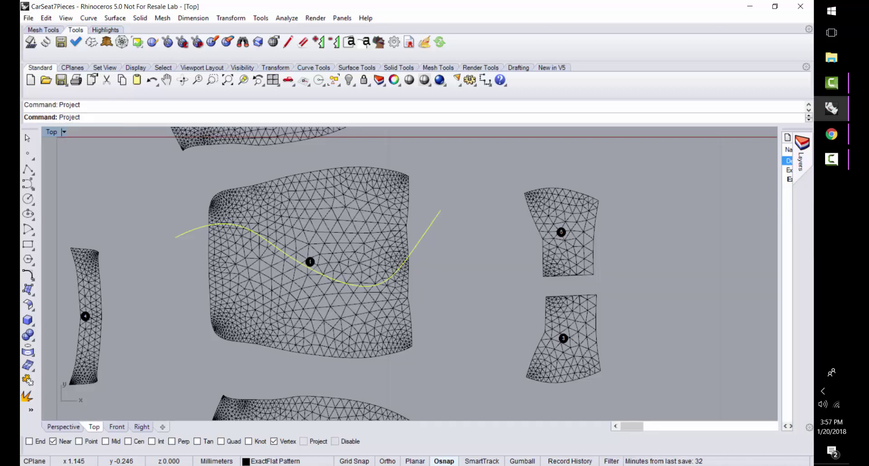
pyautogui.click(295, 216)
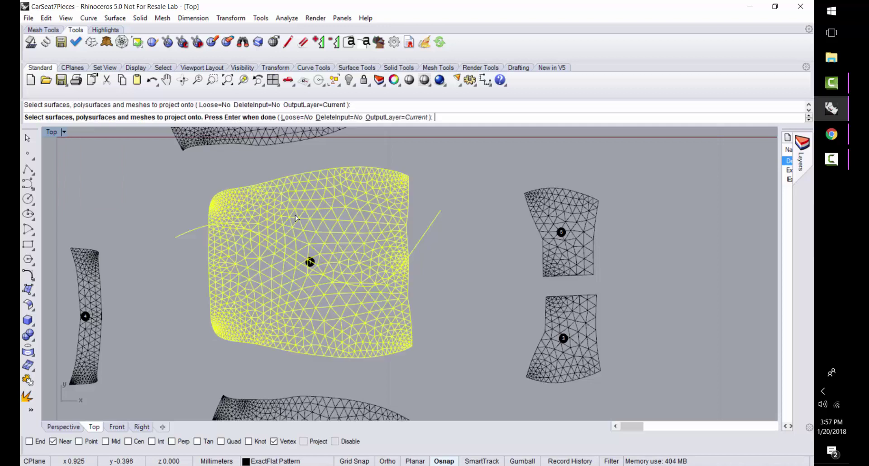
pyautogui.press('Return')
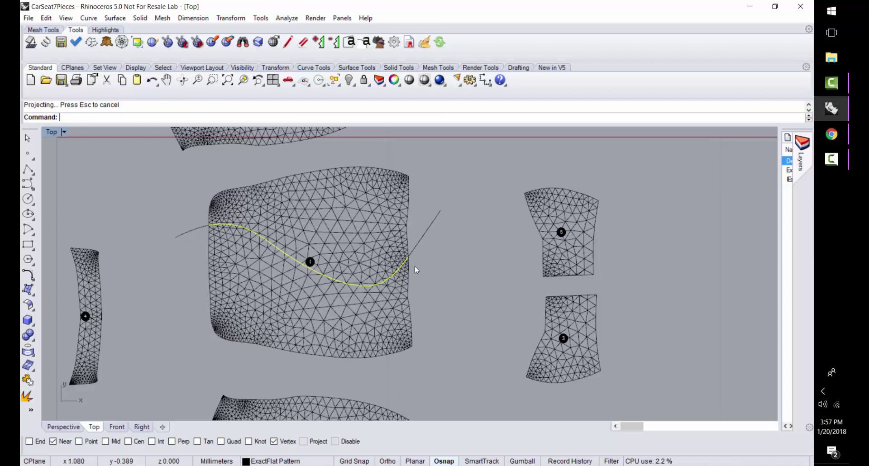
# Make a curve cut through central piece 1 along the projected S-shaped curve, accepting the proposed curve fit tolerance
pyautogui.click(183, 44)
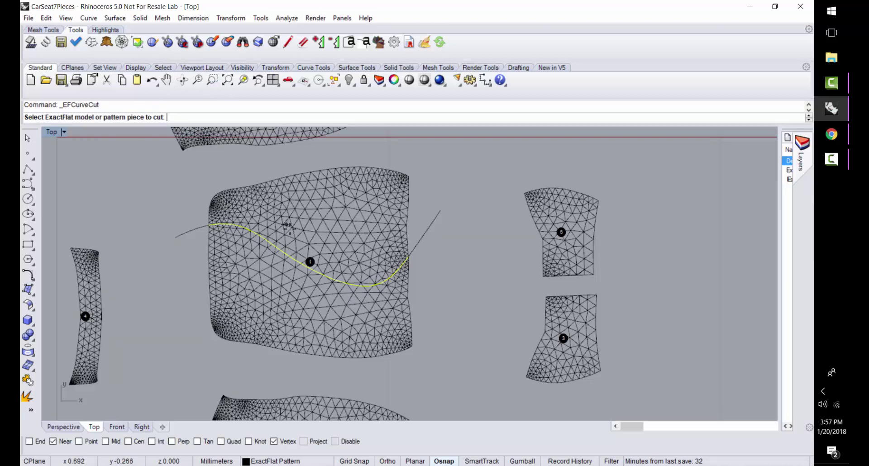
pyautogui.click(299, 239)
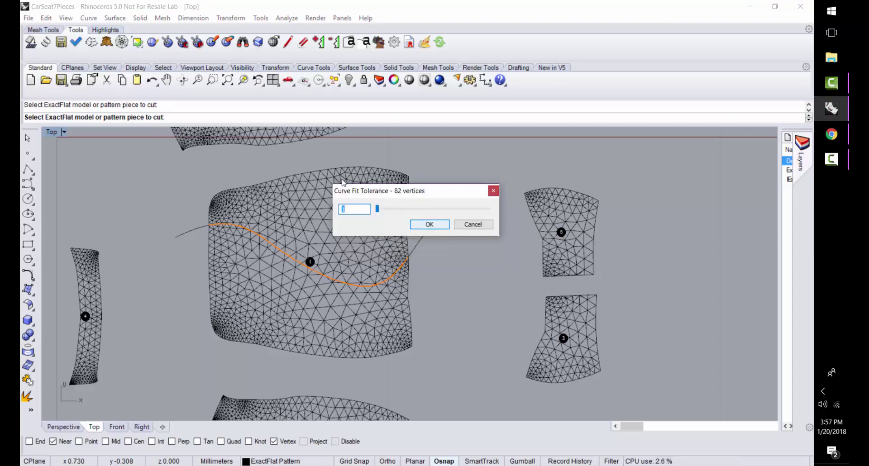
pyautogui.press('Return')
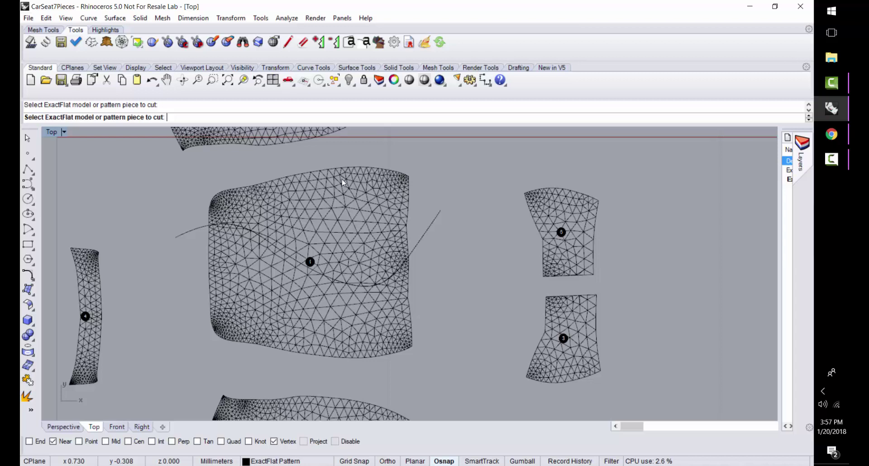
# Move the two halves of the cut central piece apart, the upper half upward and the lower half slightly downward
pyautogui.click(392, 237)
pyautogui.moveTo(304, 189); pyautogui.dragTo(310, 157)
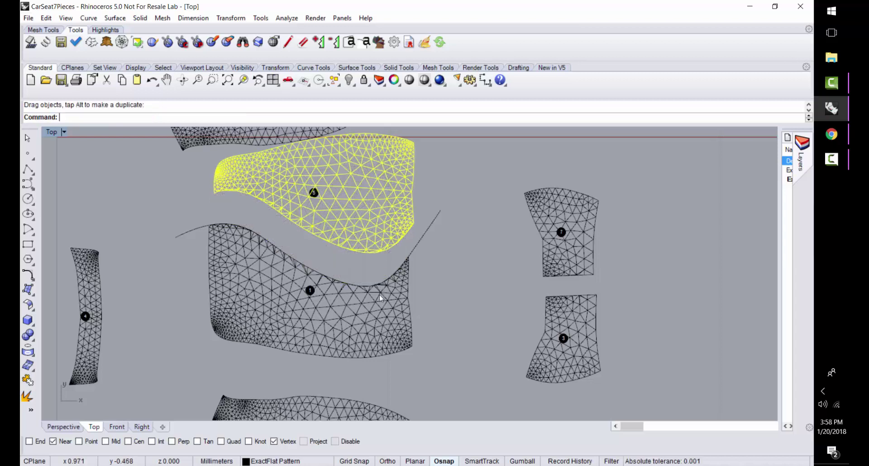
pyautogui.moveTo(379, 295); pyautogui.dragTo(379, 304)
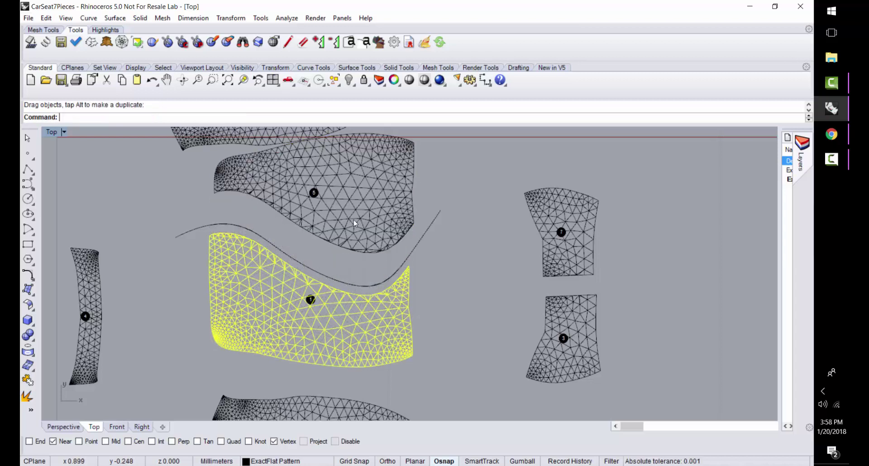
pyautogui.click(267, 221)
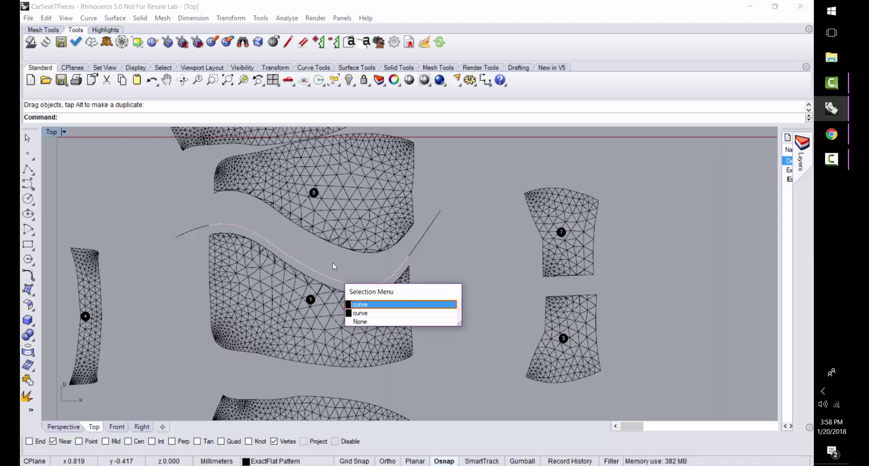
pyautogui.press('Escape')
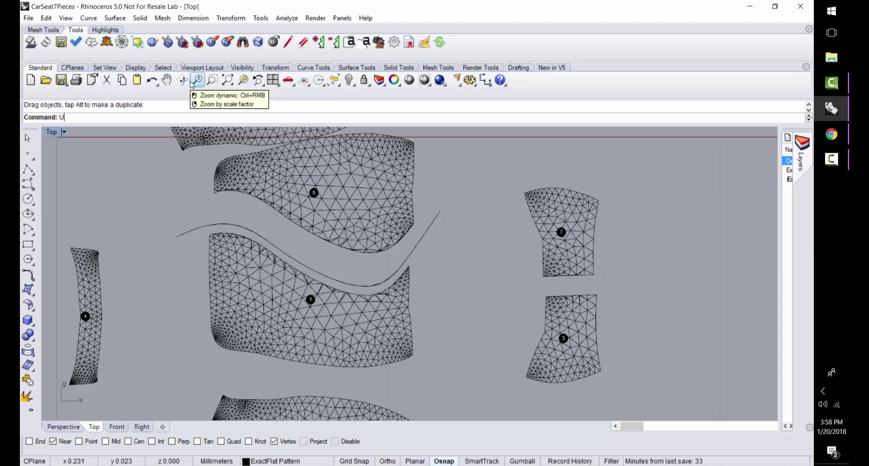
# Undo the moves of both central halves and the curve cut
pyautogui.write('ndo')
pyautogui.press('Return')
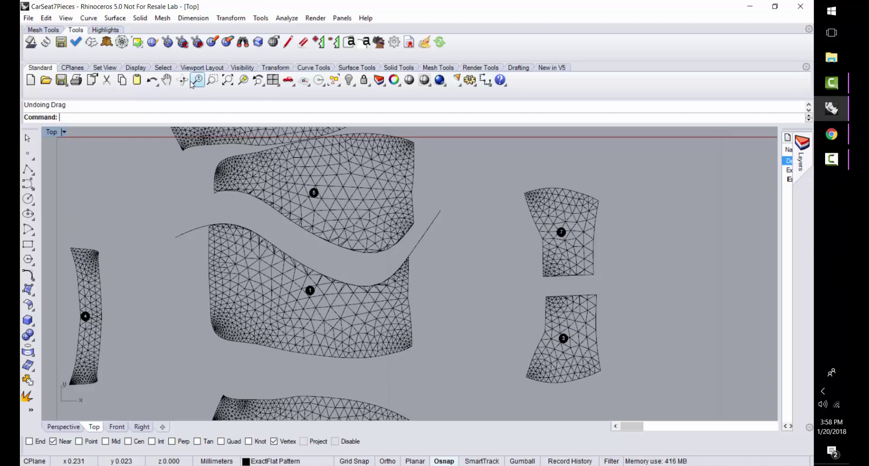
pyautogui.write('Undo')
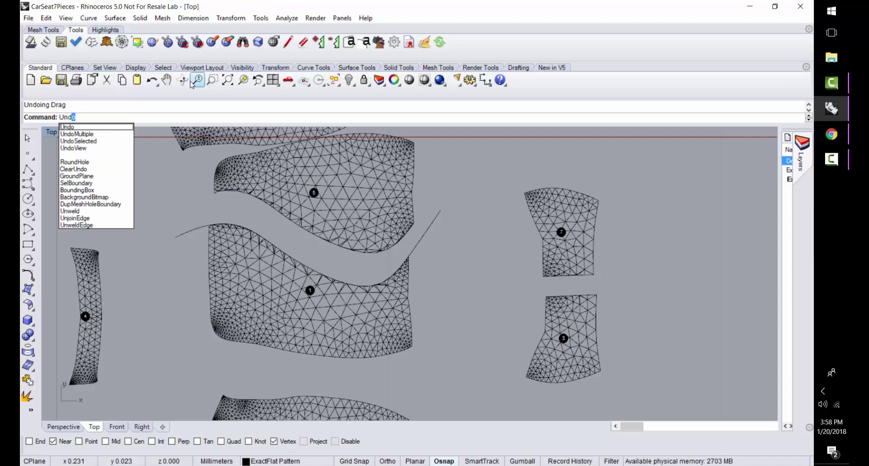
pyautogui.press('Return')
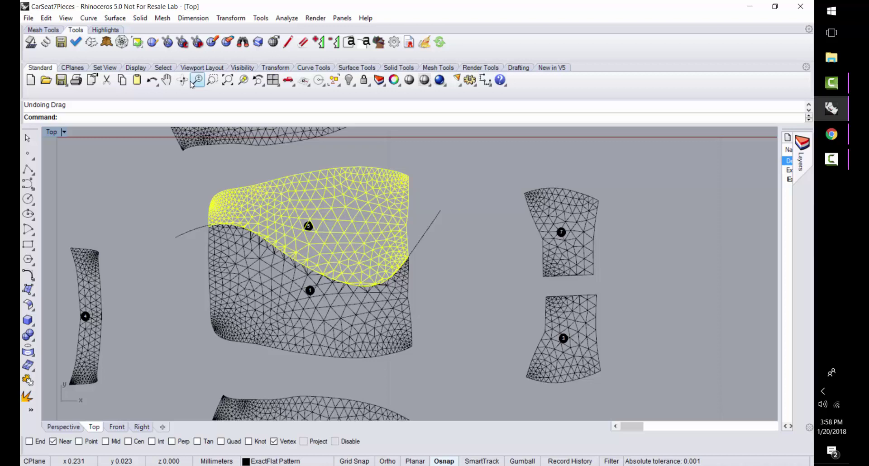
pyautogui.click(191, 82)
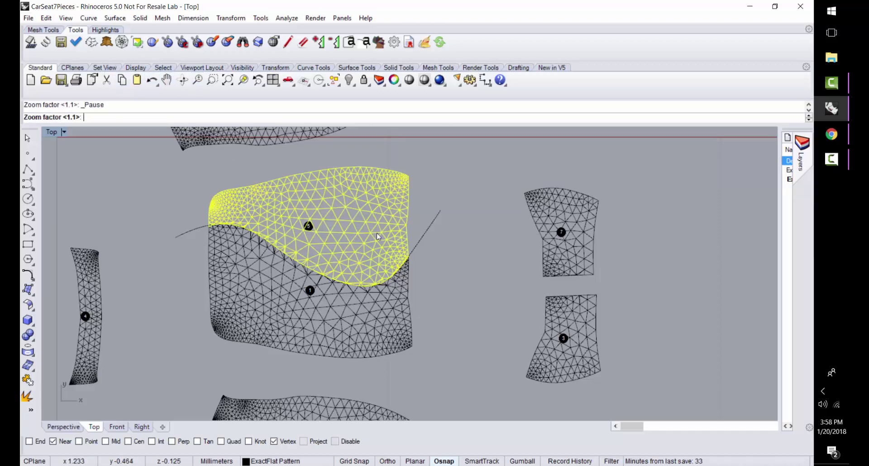
pyautogui.press('Escape')
pyautogui.press('Escape')
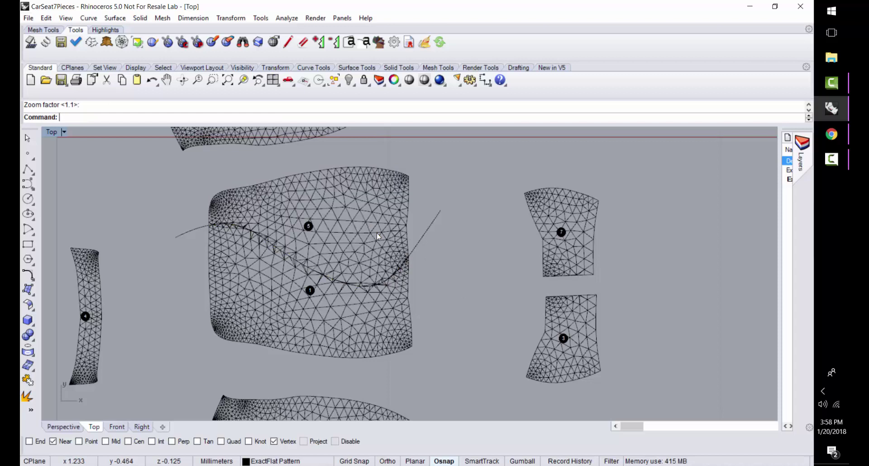
pyautogui.write('Undo')
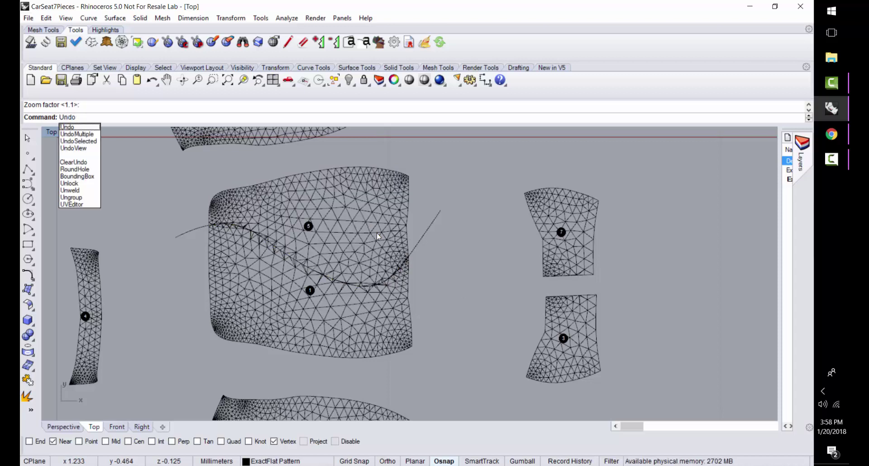
pyautogui.press('Return')
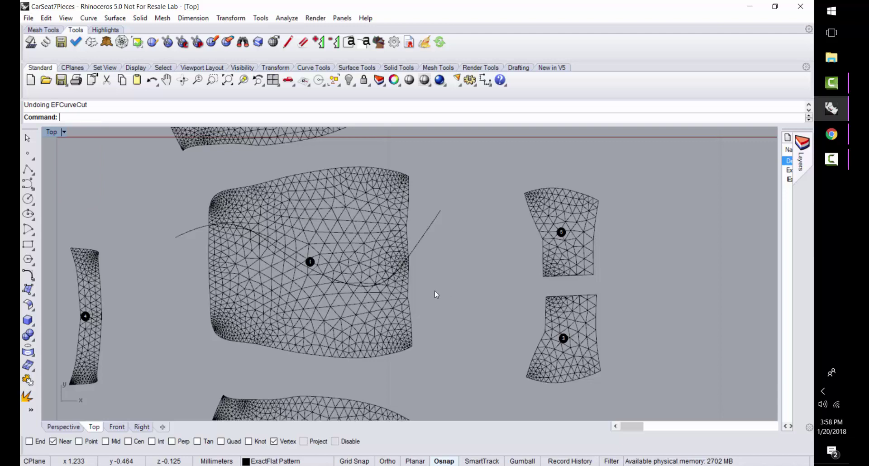
# Delete the S-shaped control point curve lying across central piece 1
pyautogui.scroll(2, 488, 287)
pyautogui.scroll(-3, 487, 288)
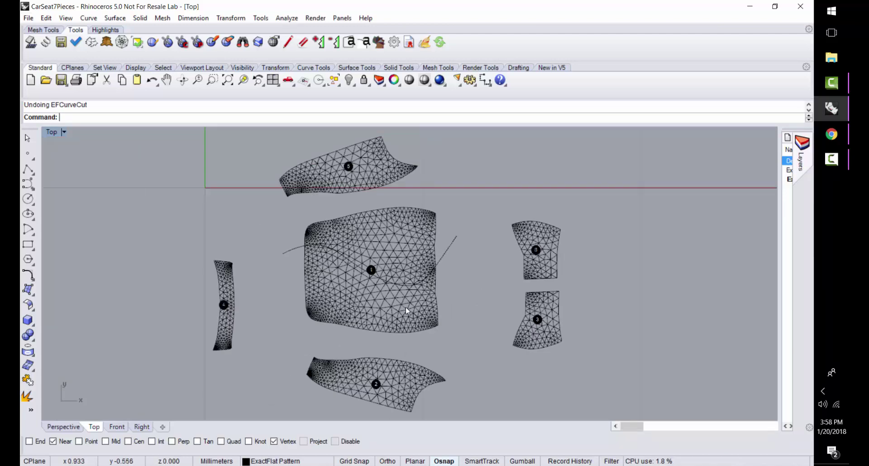
pyautogui.click(434, 272)
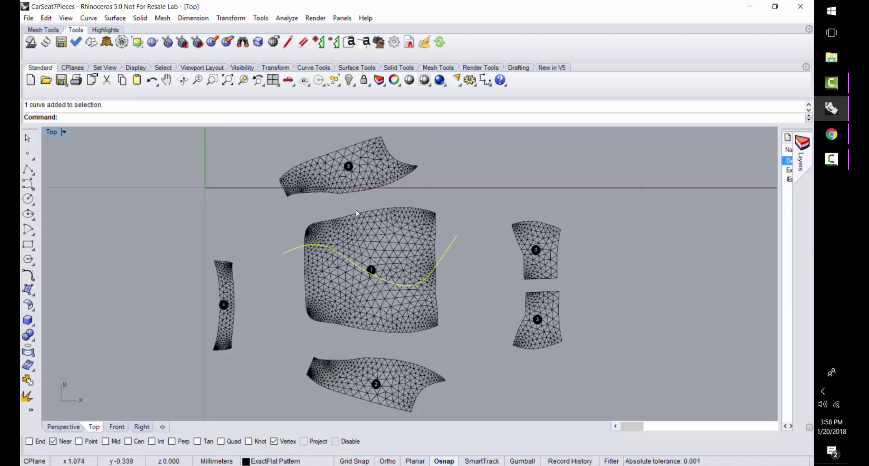
pyautogui.press('Delete')
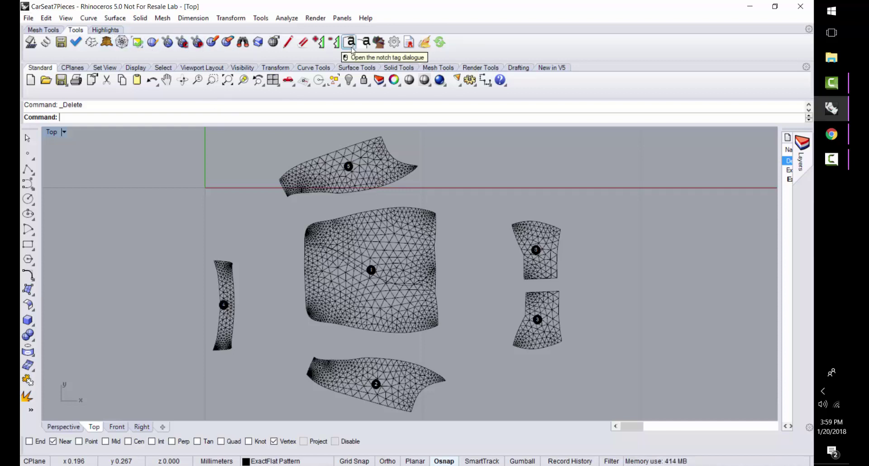
# Add notch tags with the default settings near both ends of central piece 1's upper edge, matching the side piece above it
pyautogui.click(351, 45)
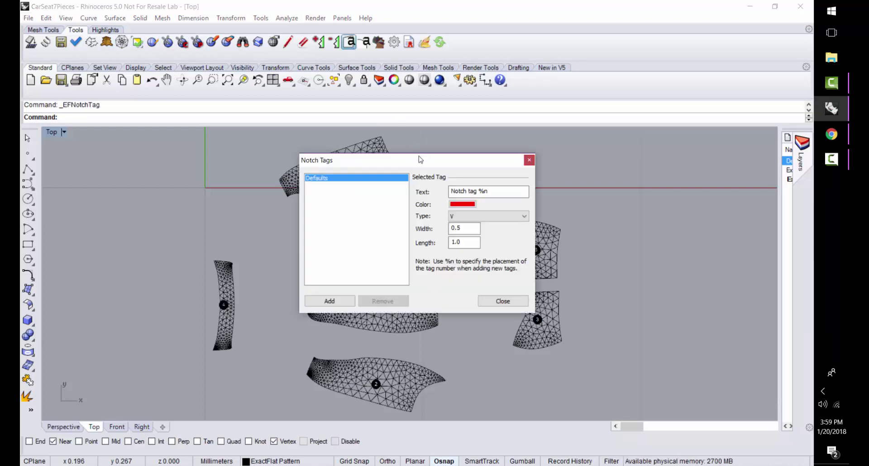
pyautogui.moveTo(420, 159); pyautogui.dragTo(581, 57)
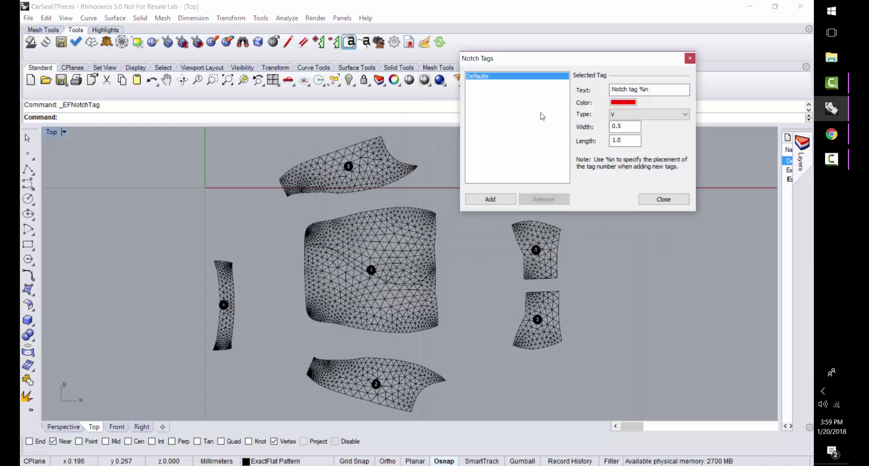
pyautogui.click(505, 200)
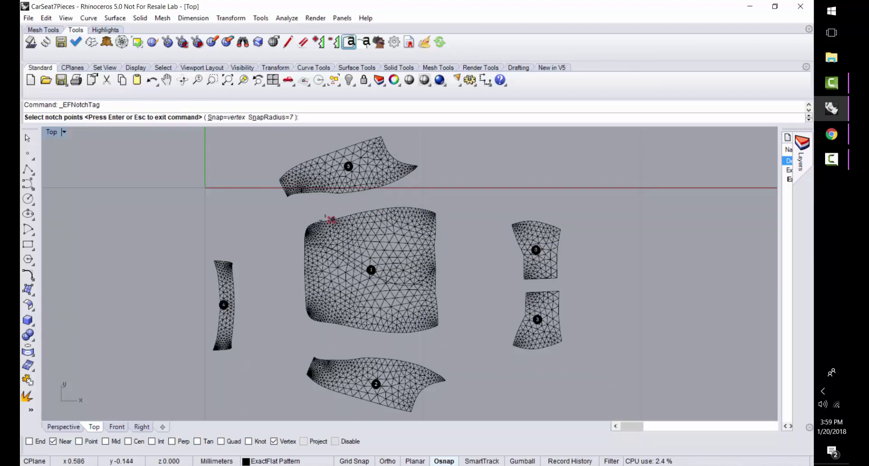
pyautogui.click(315, 223)
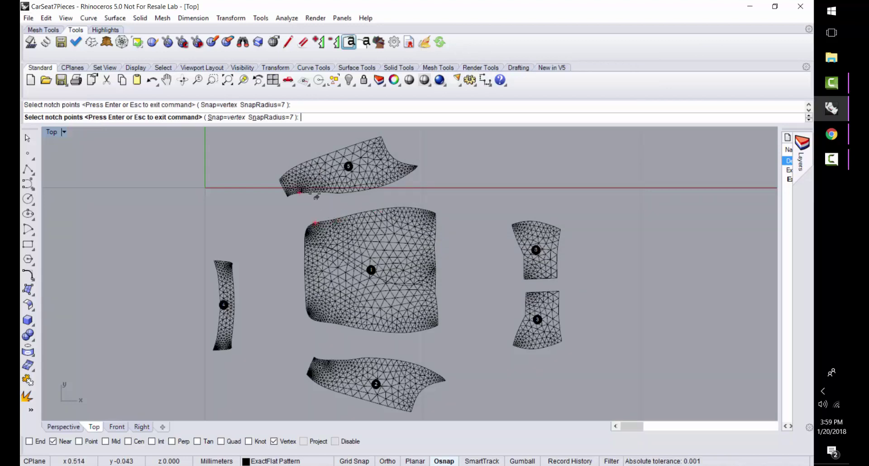
pyautogui.scroll(5, 307, 195)
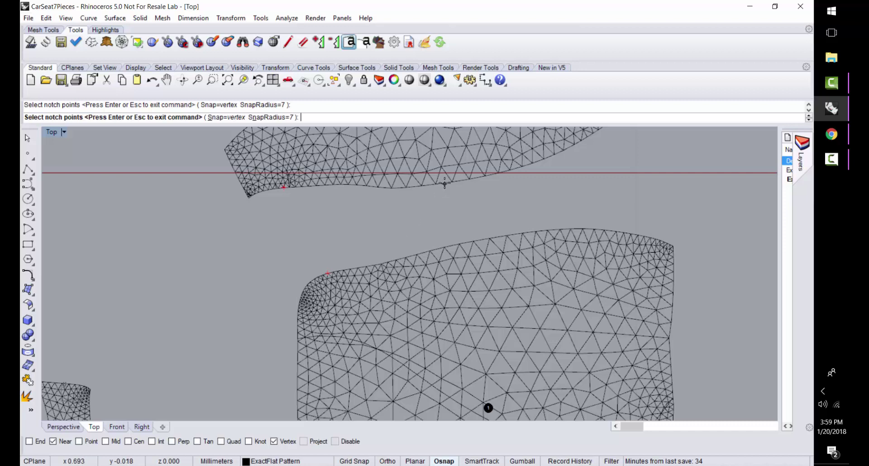
pyautogui.scroll(-2, 447, 182)
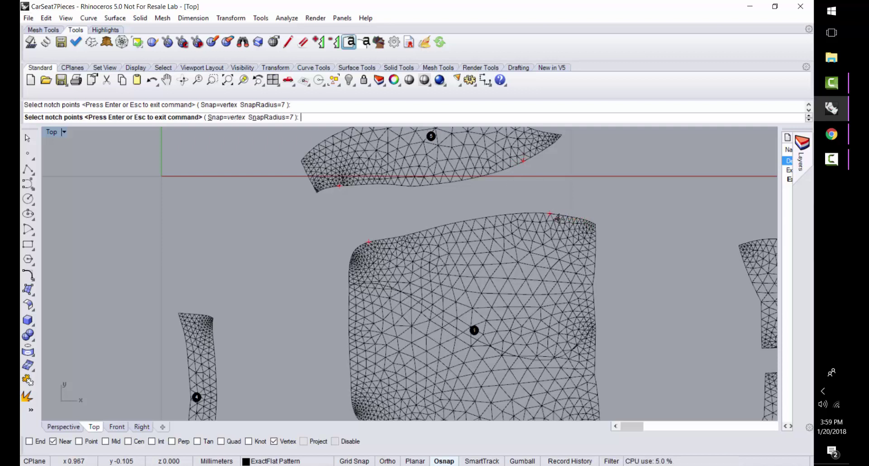
# Place further notch points on central piece 1's edge facing narrow piece 4 and along its seam with the two halves opposite
pyautogui.scroll(-2, 520, 285)
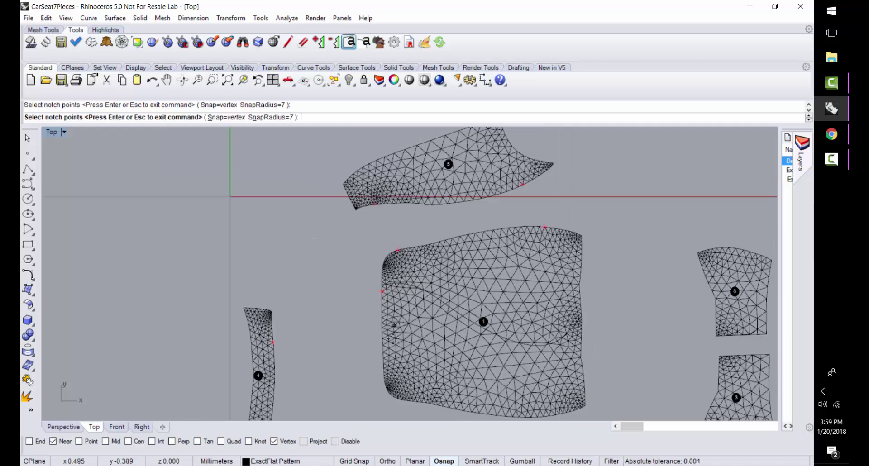
pyautogui.scroll(-1, 383, 378)
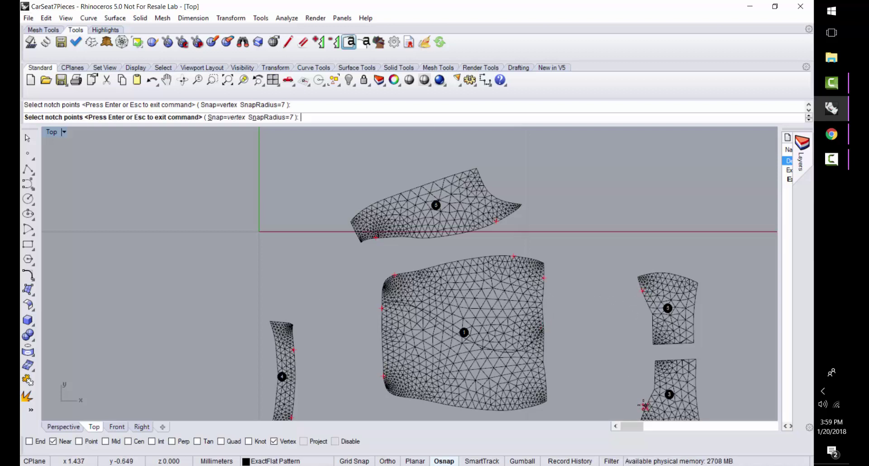
pyautogui.scroll(-3, 644, 406)
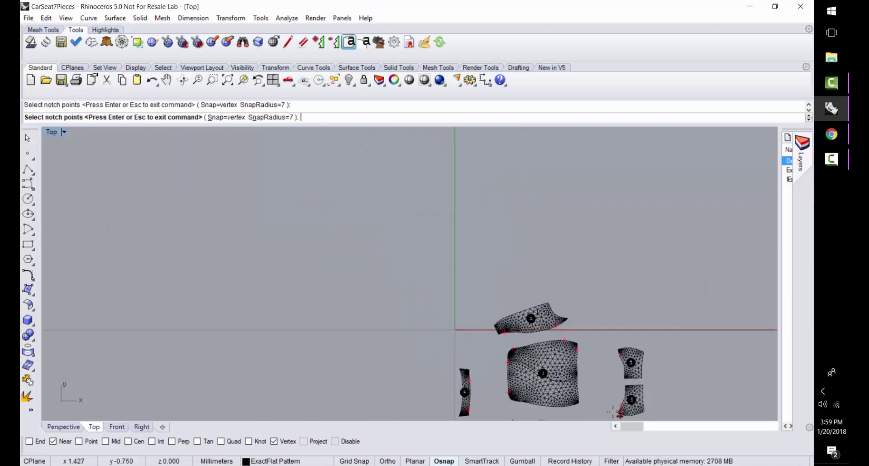
pyautogui.scroll(-1, 598, 400)
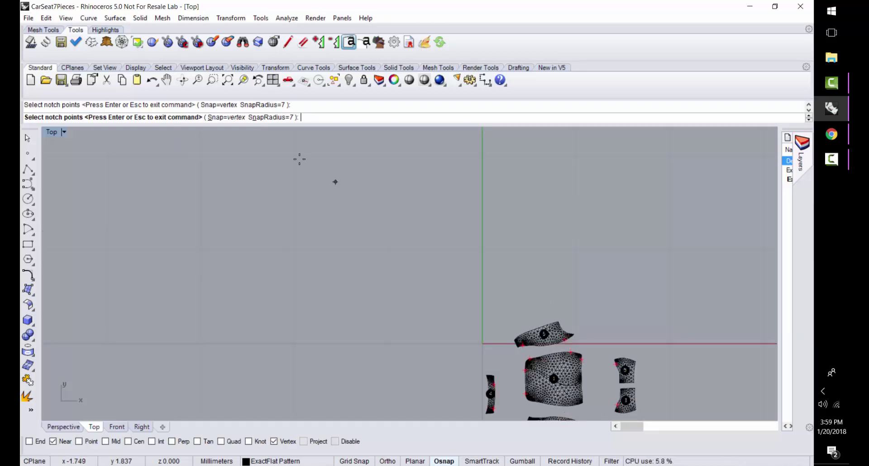
# Place two notch points near the ends of central piece 1's lower edge facing piece 2, and finish the notch tagging
pyautogui.click(227, 80)
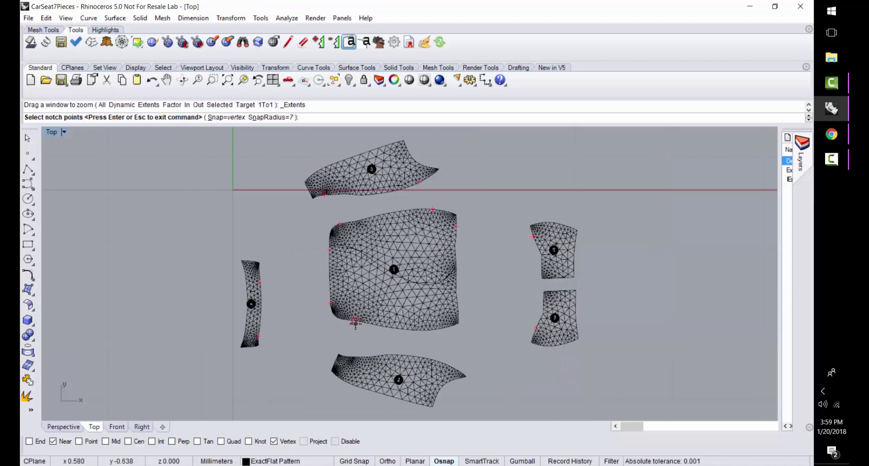
pyautogui.click(356, 322)
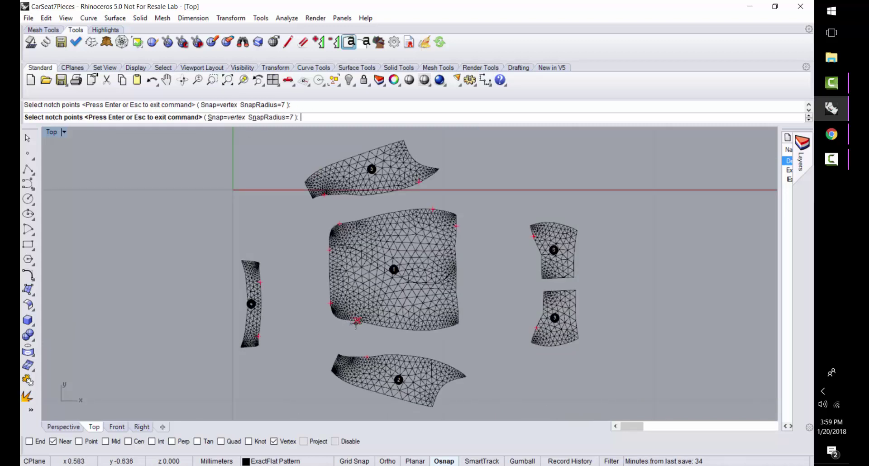
pyautogui.click(436, 331)
pyautogui.press('Return')
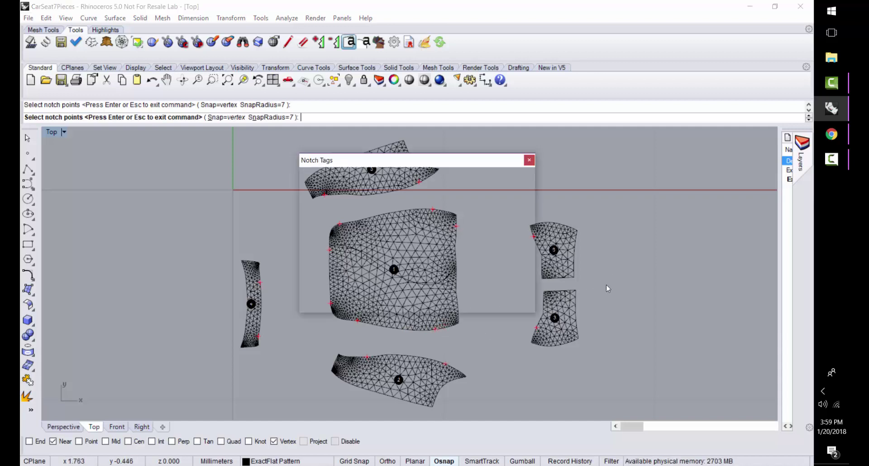
pyautogui.click(489, 301)
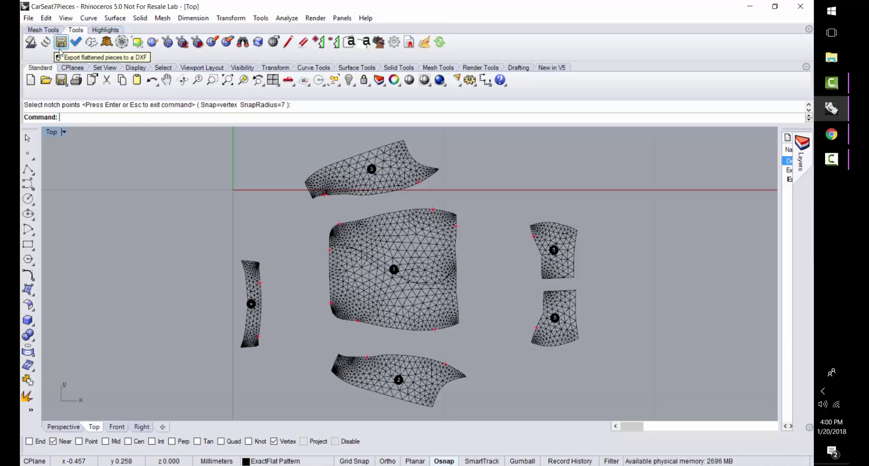
# Export the flattened pieces to an Autocad DXF file on the Desktop, naming it seat
pyautogui.press('Return')
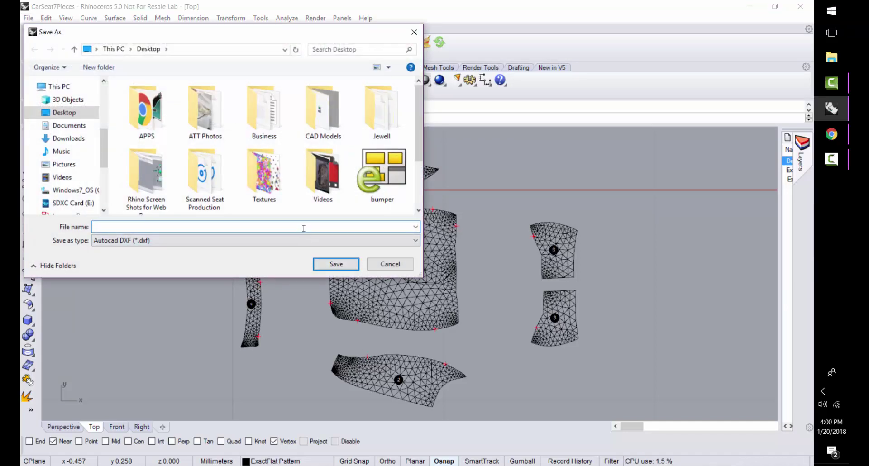
pyautogui.write('s')
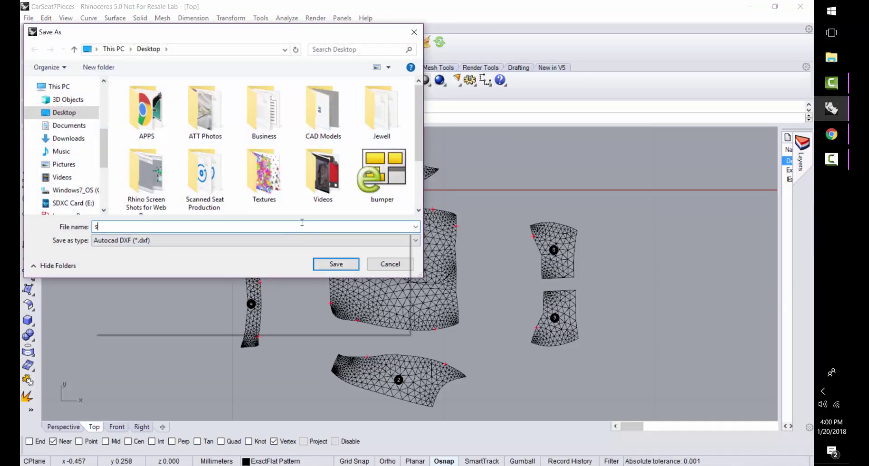
pyautogui.write('eat')
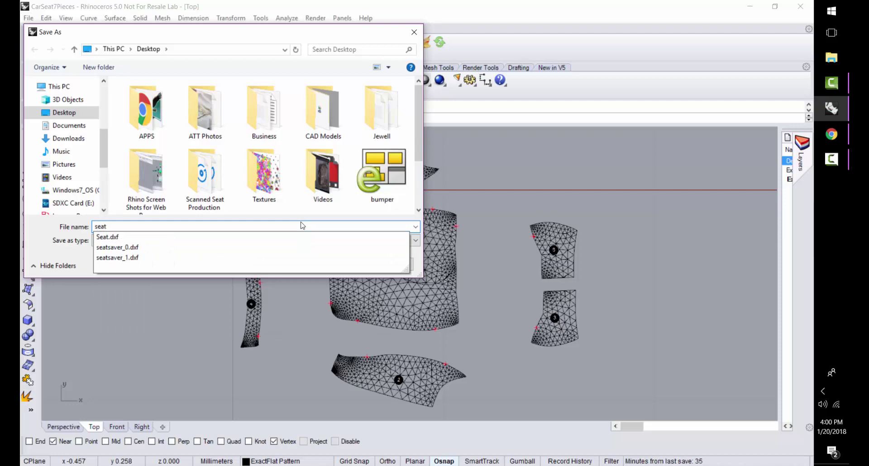